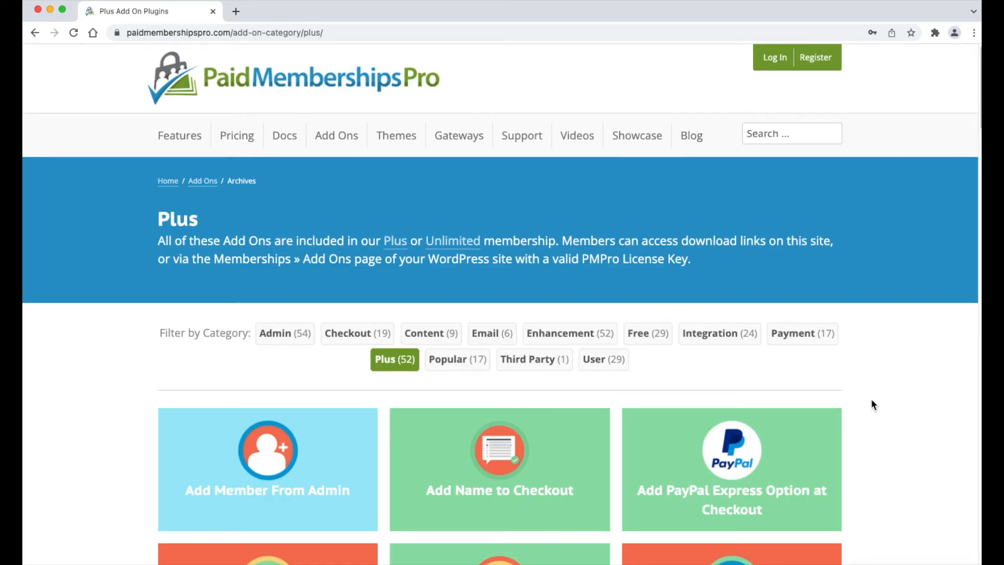
- Look through the complete catalogue of Plus add-ons on the Paid Memberships Pro website
scroll(872, 404, "down", 5)
scroll(883, 406, "down", 5)
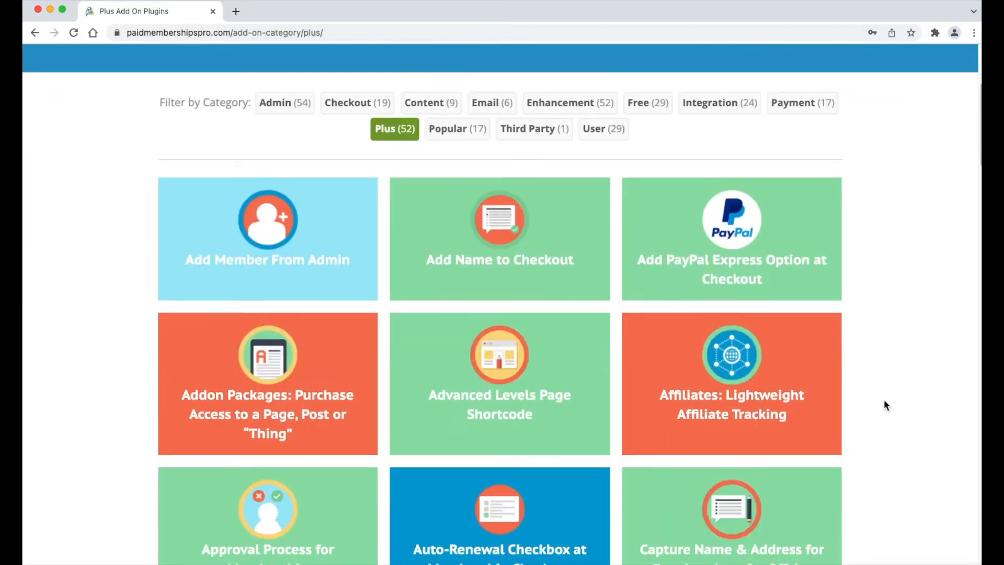
scroll(890, 405, "down", 5)
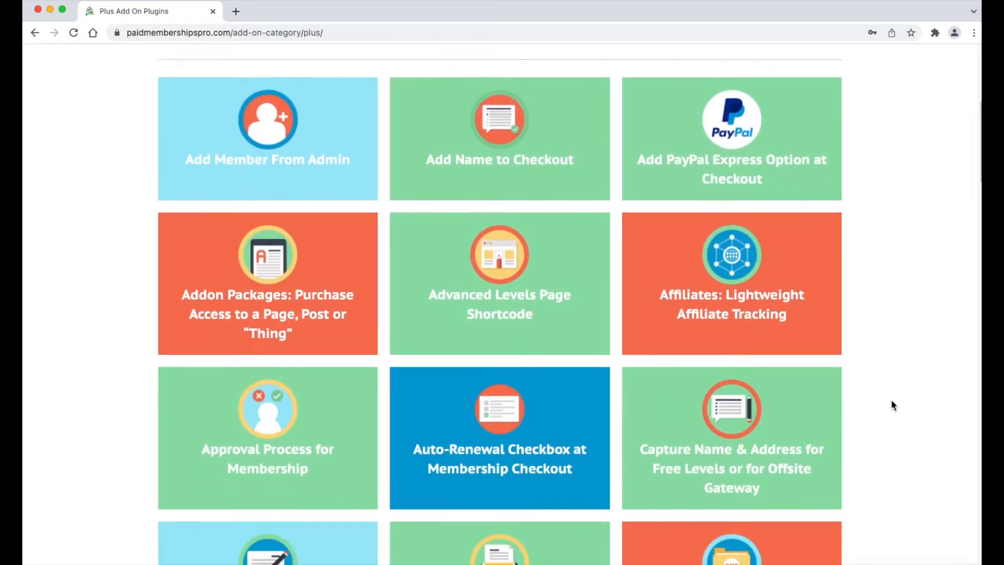
scroll(896, 406, "down", 3)
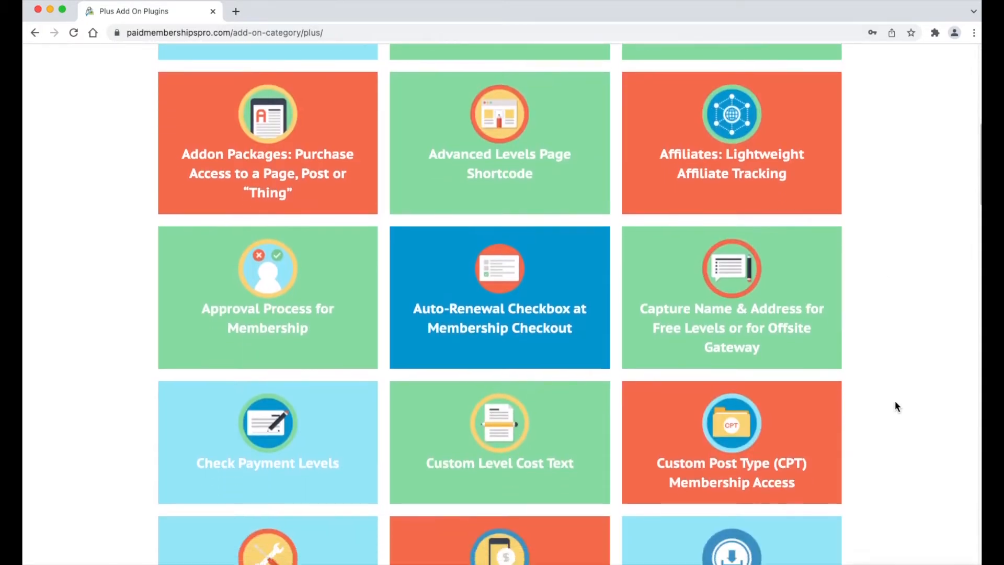
scroll(896, 406, "down", 3)
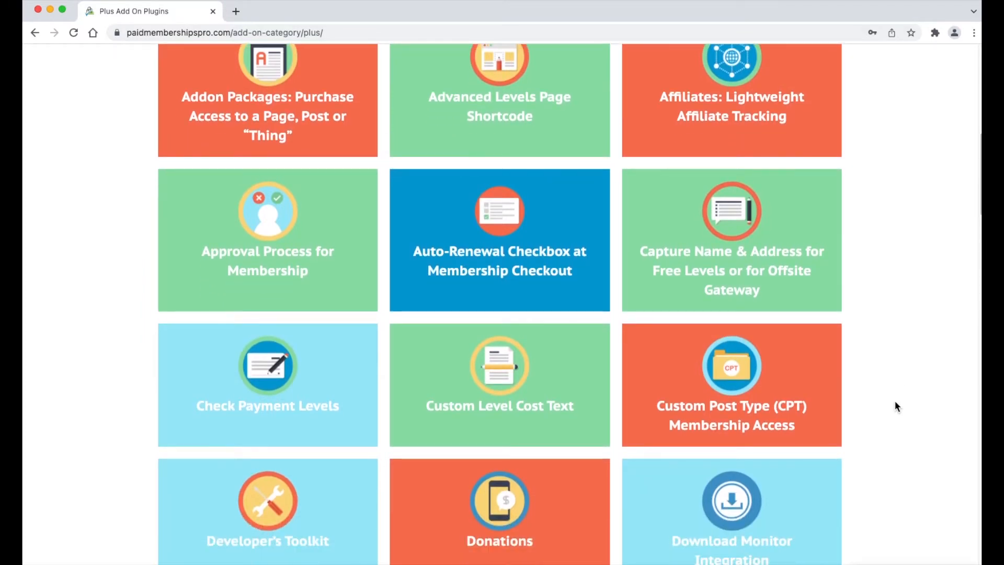
scroll(895, 406, "down", 3)
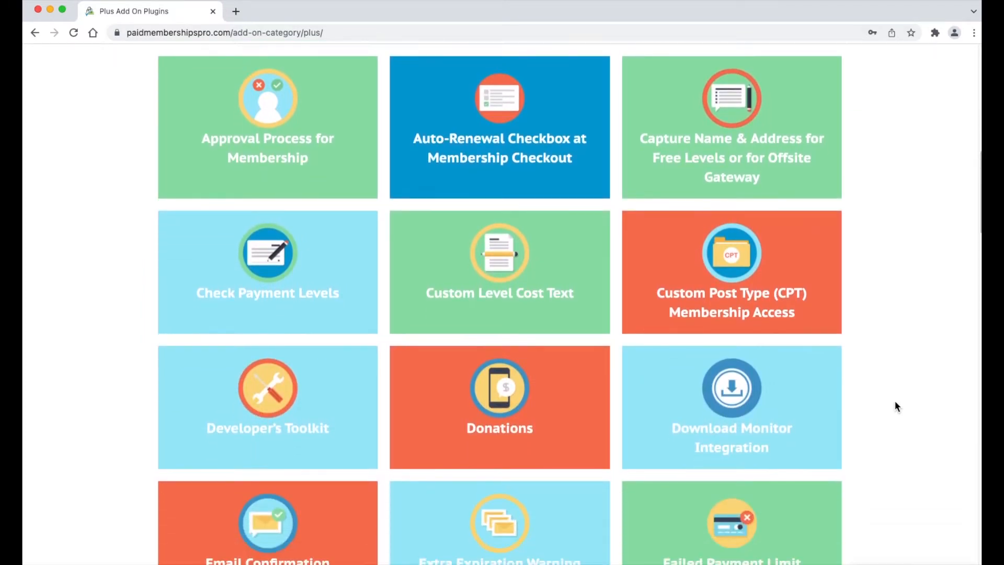
scroll(895, 400, "down", 4)
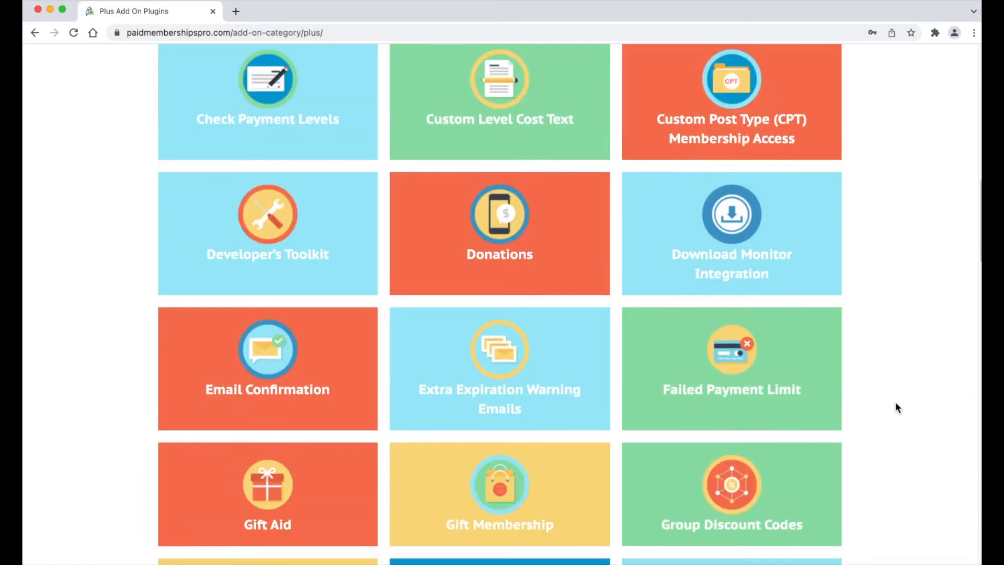
scroll(895, 400, "down", 1)
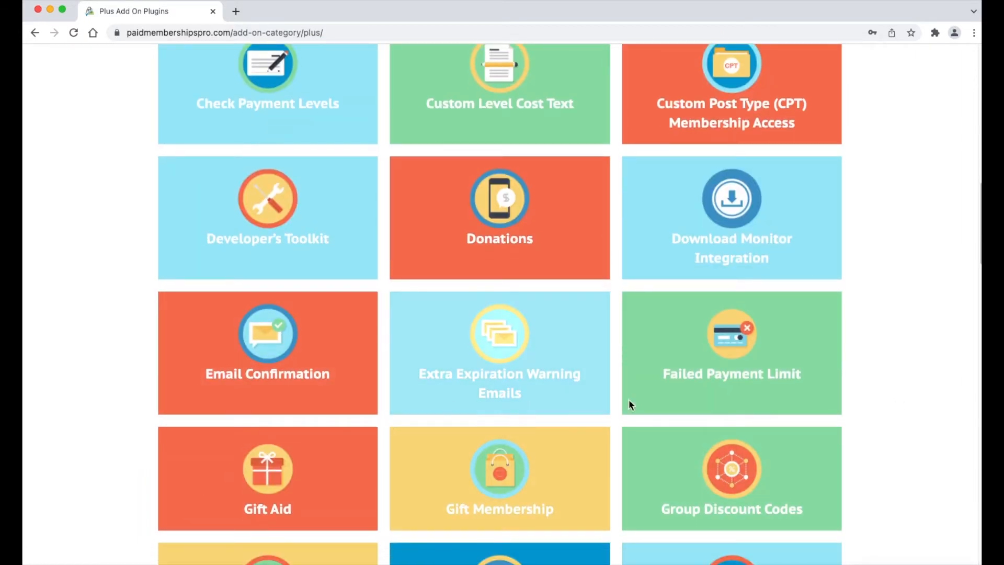
scroll(896, 415, "down", 1)
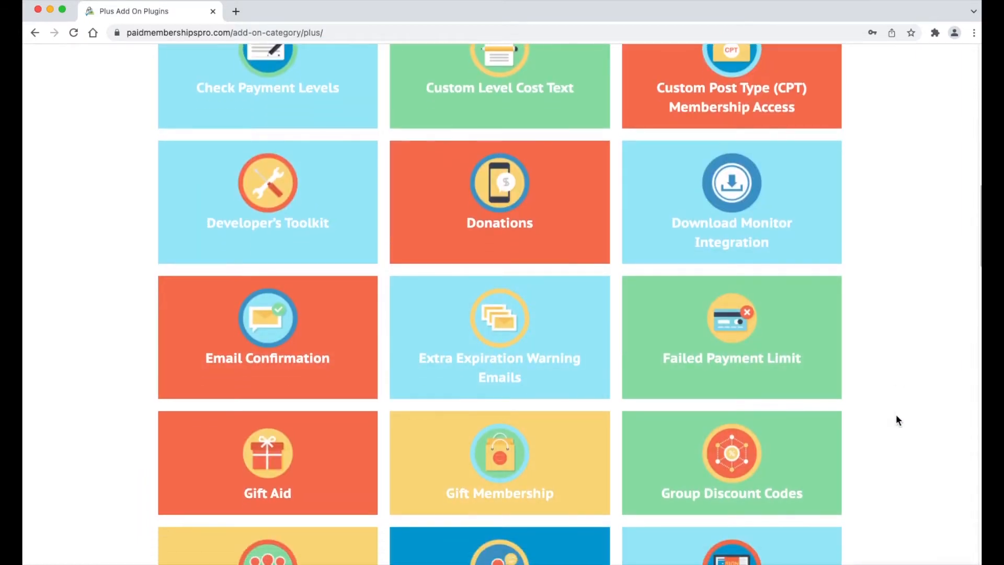
scroll(896, 415, "down", 5)
scroll(897, 415, "down", 4)
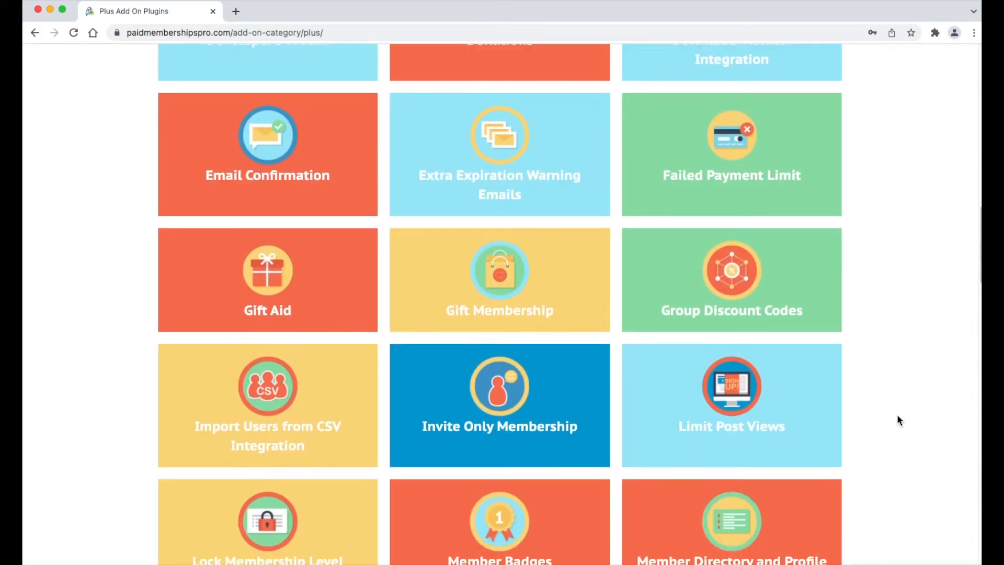
scroll(898, 421, "down", 4)
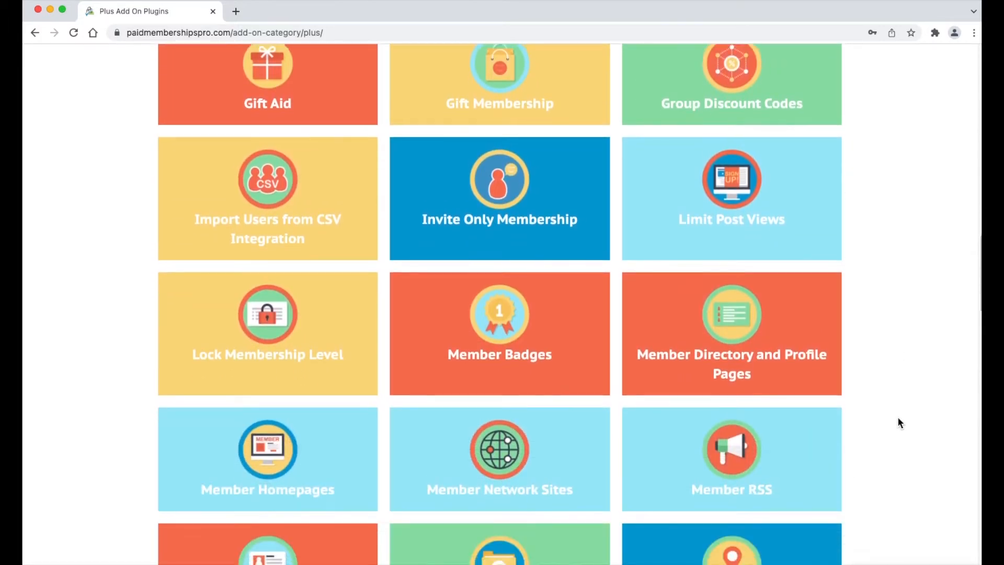
scroll(899, 422, "down", 5)
scroll(898, 422, "down", 1)
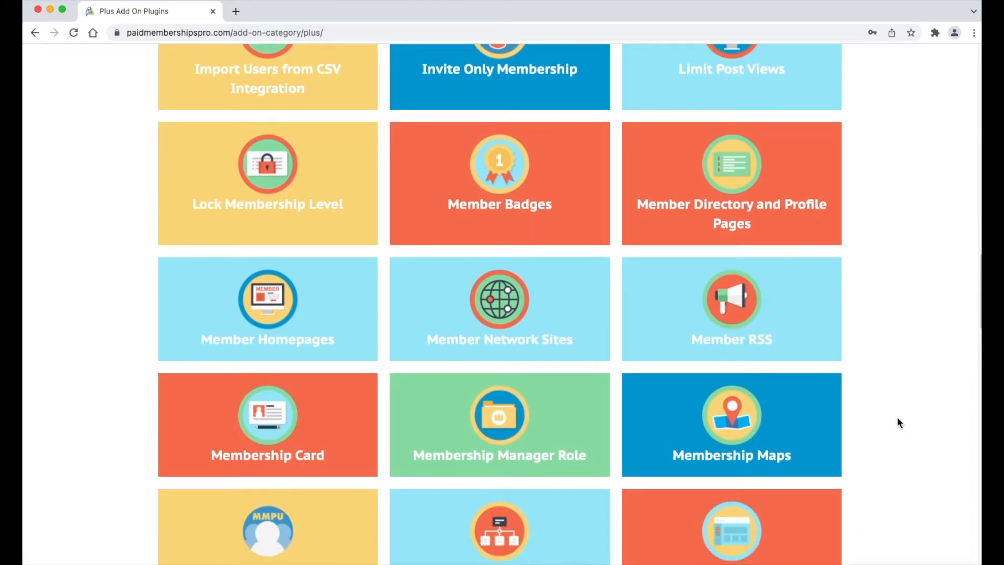
scroll(898, 420, "down", 4)
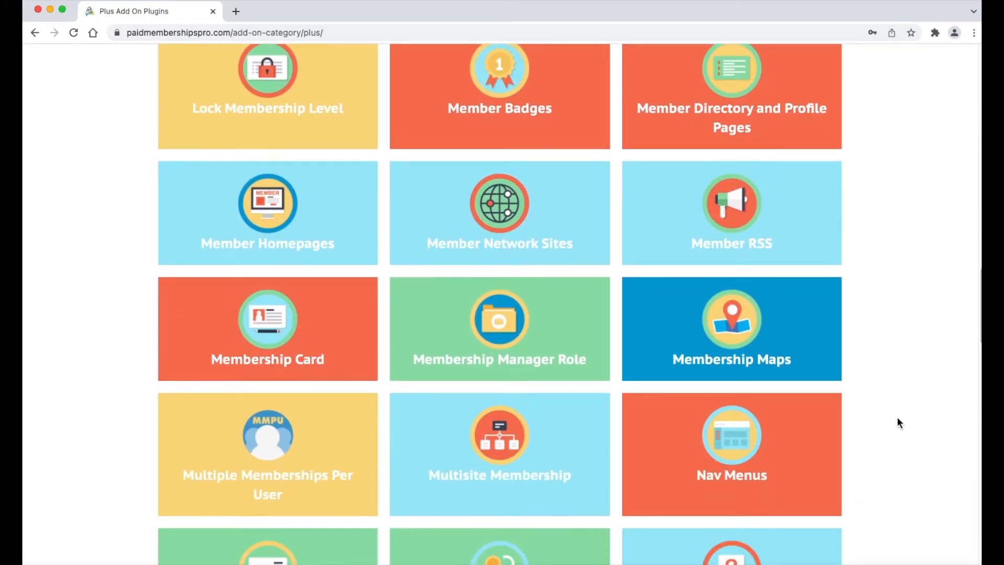
scroll(898, 422, "down", 4)
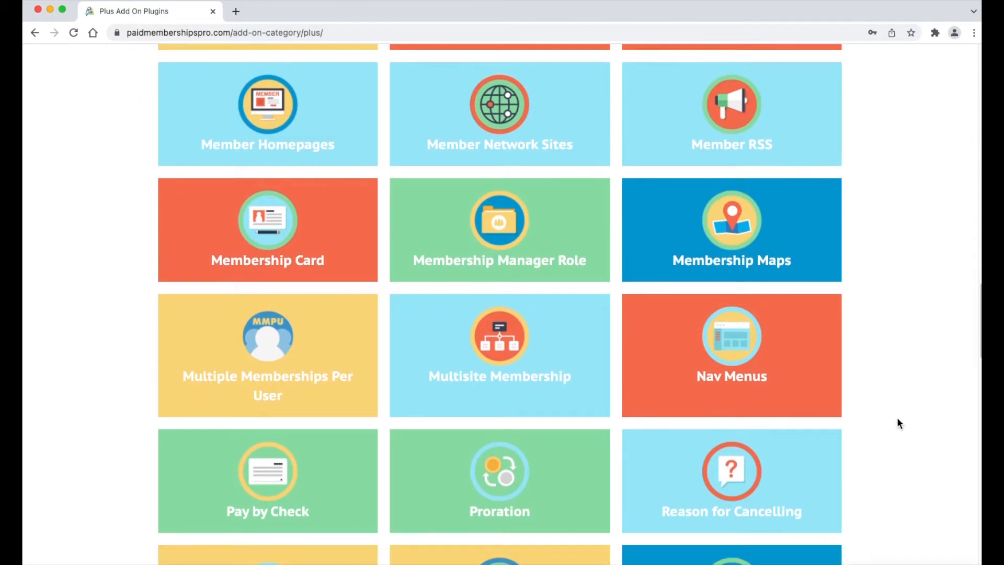
scroll(899, 422, "down", 6)
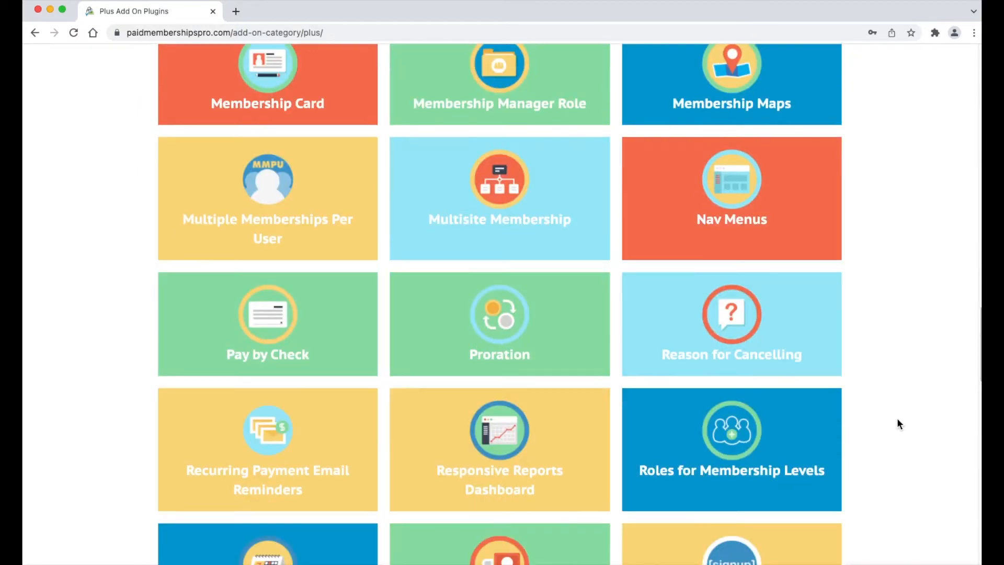
scroll(898, 422, "down", 3)
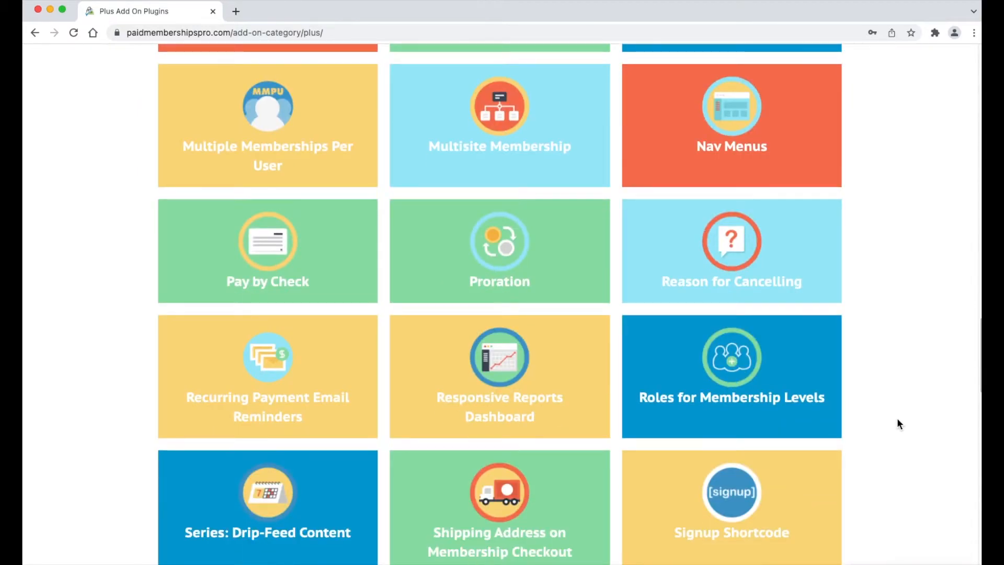
scroll(897, 421, "down", 6)
scroll(897, 422, "down", 3)
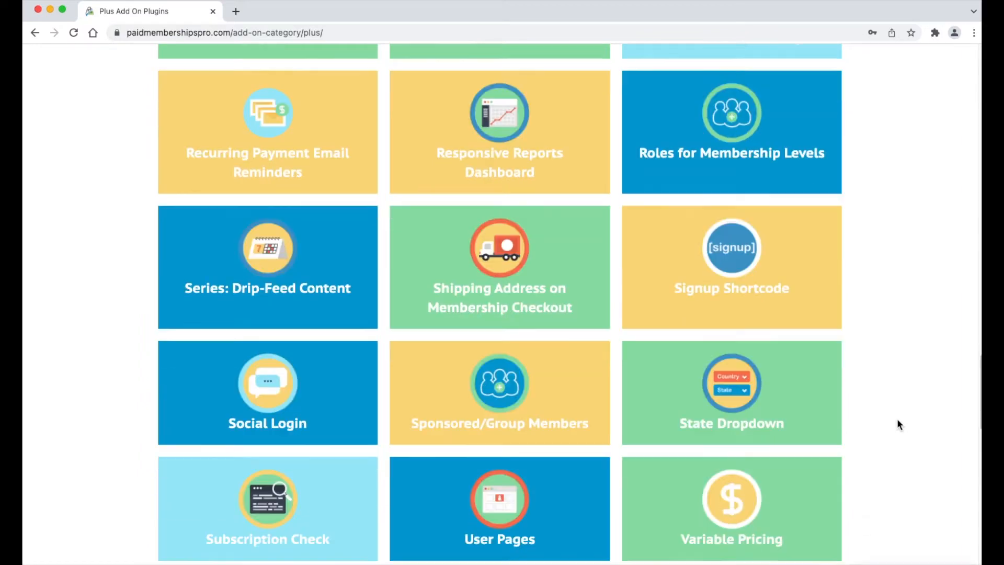
scroll(898, 424, "down", 7)
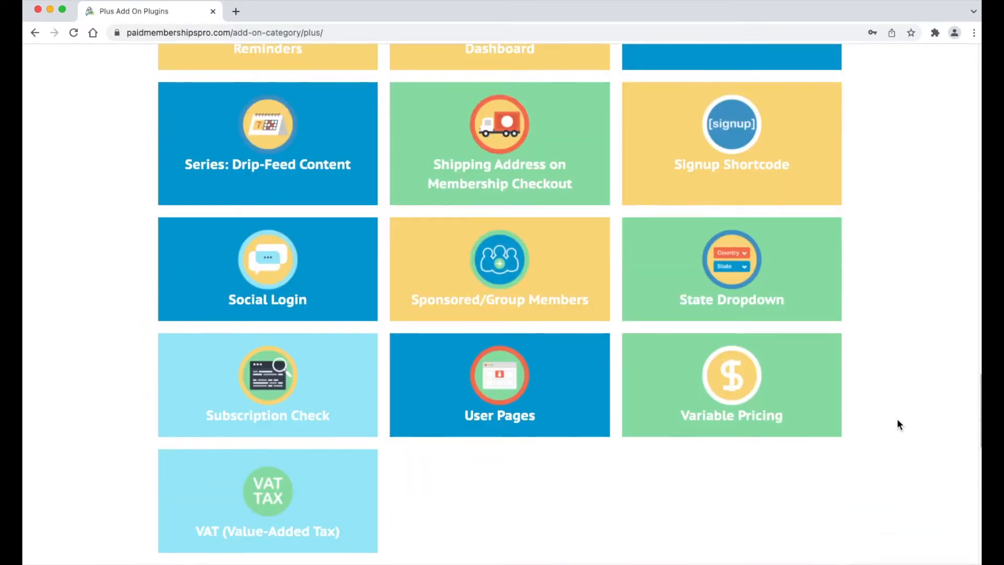
scroll(897, 423, "down", 2)
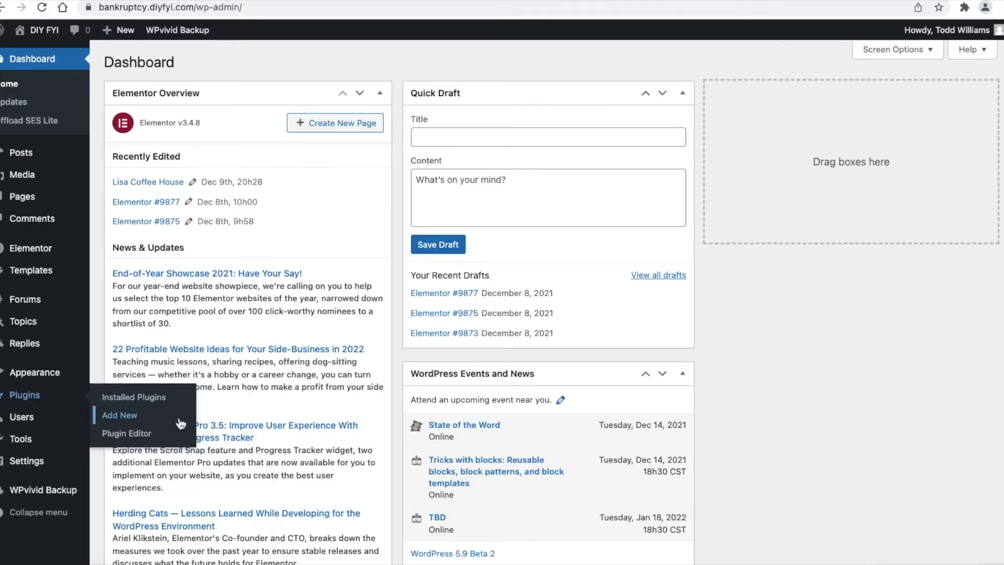
- Search for "Paid Membership pro" among the new WordPress plugins, then install and activate Paid Memberships Pro
mouse_move(79, 403)
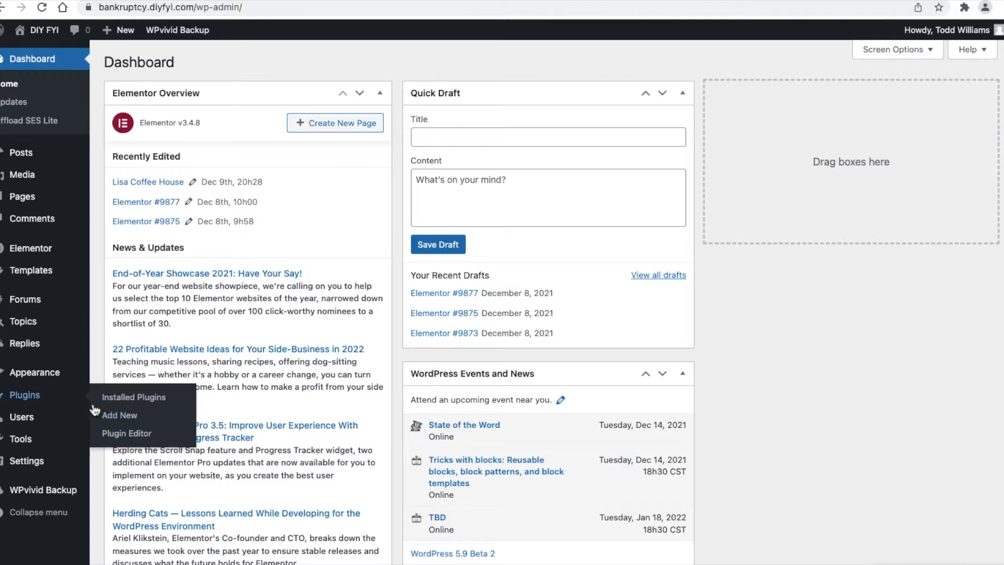
left_click(151, 416)
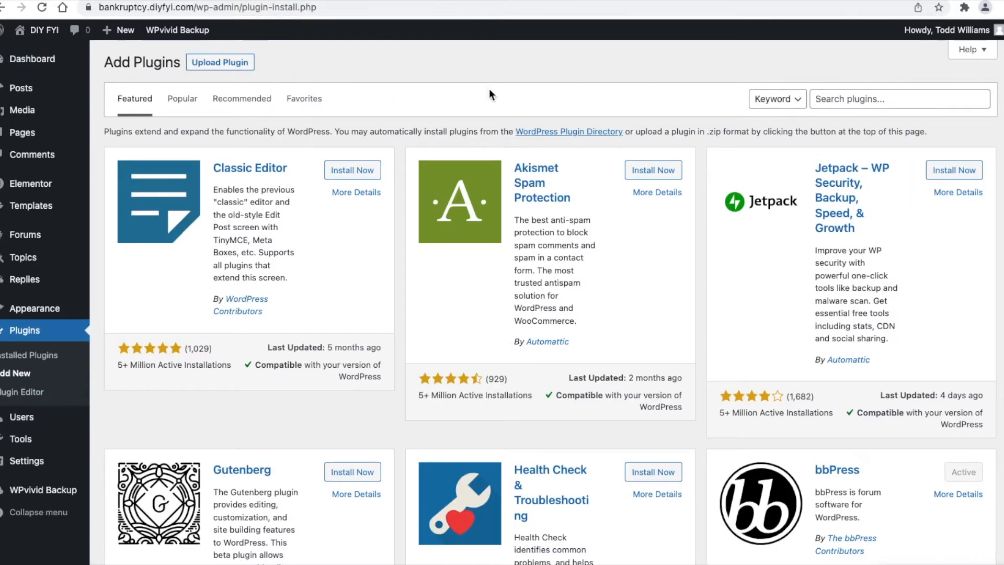
left_click(874, 102)
right_click(873, 103)
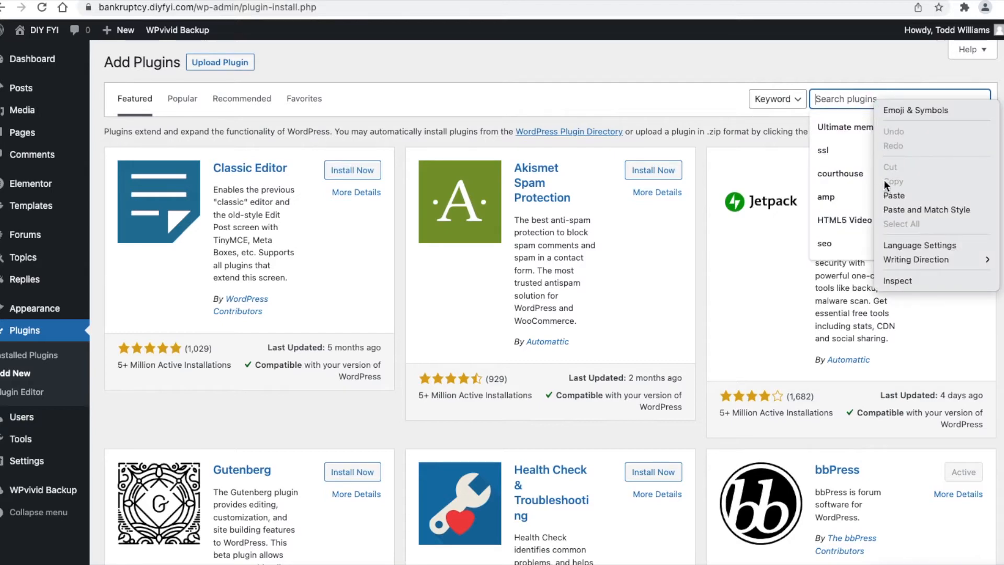
left_click(884, 195)
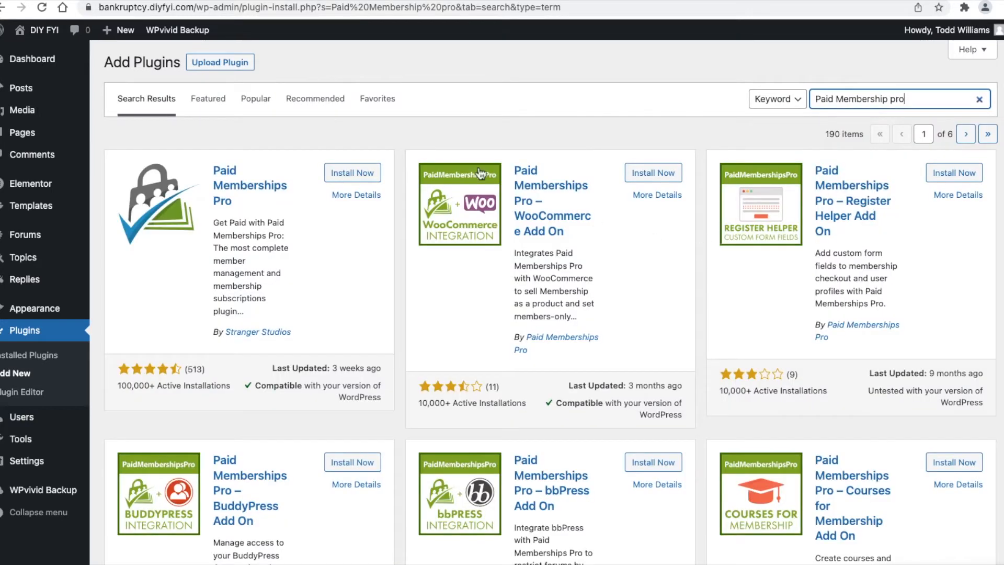
left_click(364, 175)
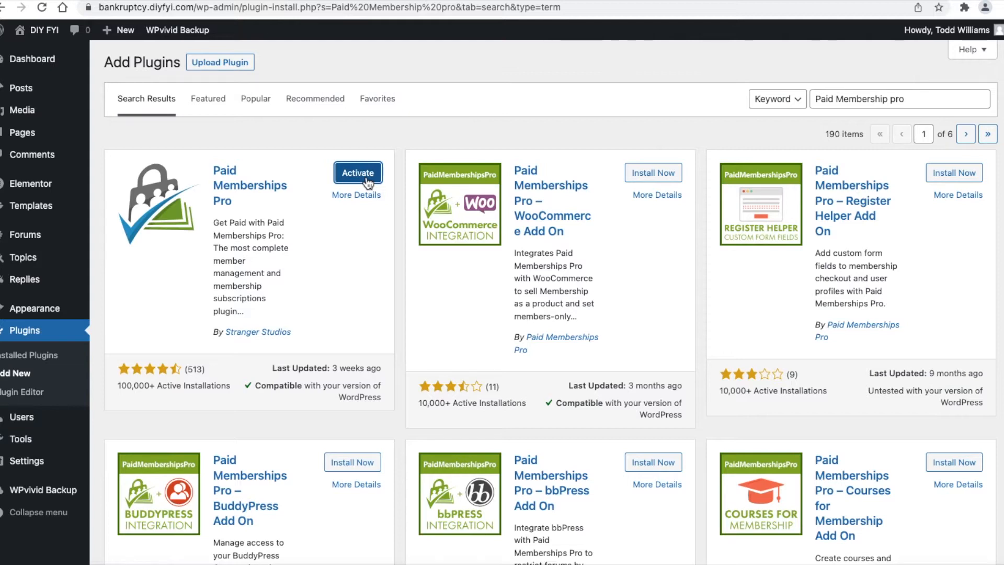
left_click(367, 180)
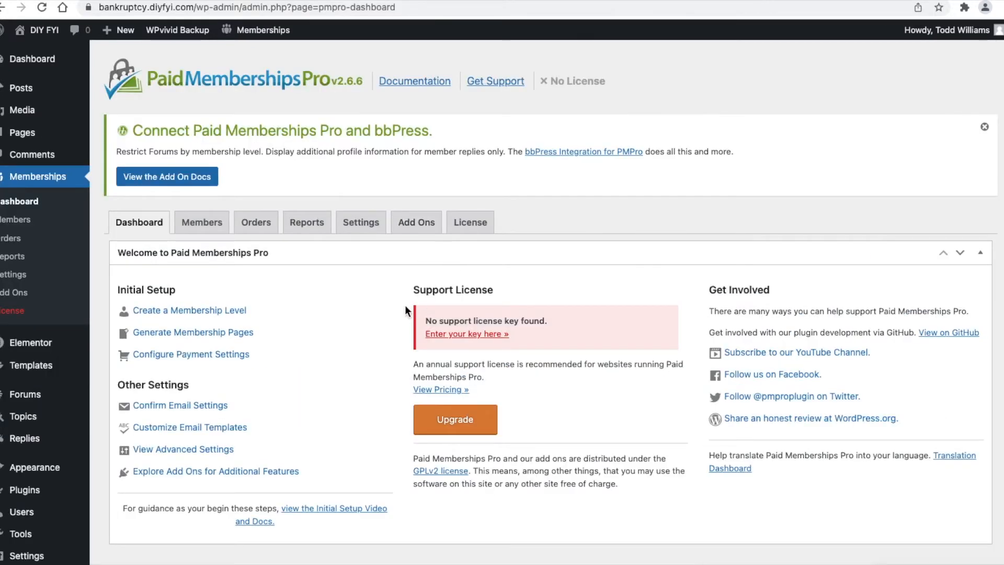
- Examine the Paid Memberships Pro dashboard, including its setup links, sales and revenue, membership stats, recent members and recent orders
scroll(403, 309, "down", 1)
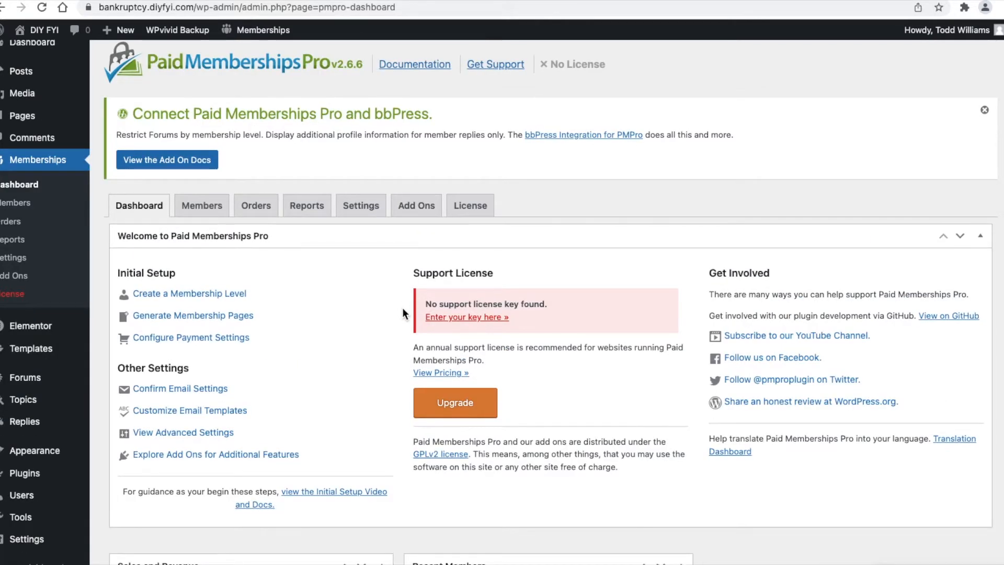
scroll(403, 313, "down", 1)
scroll(403, 306, "down", 10)
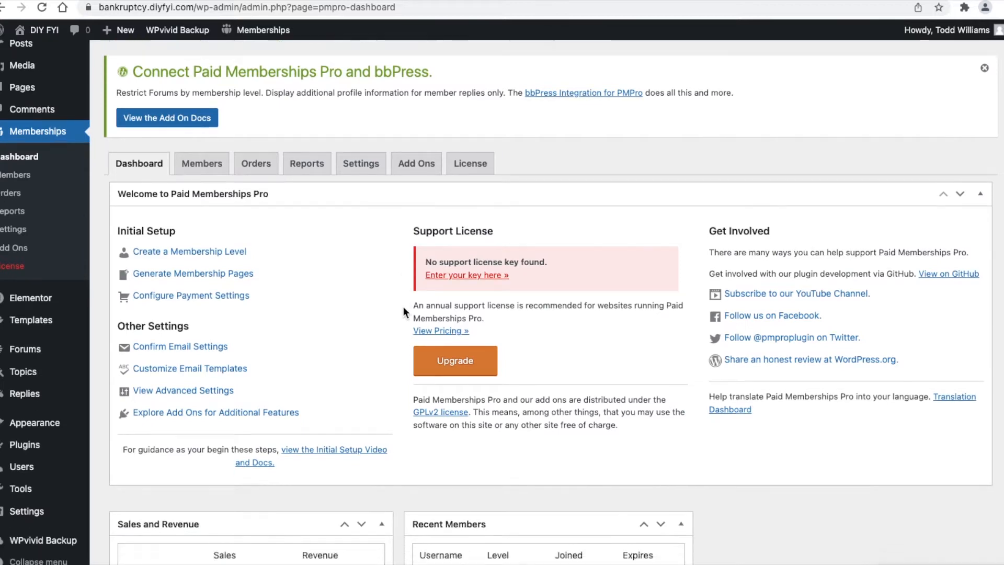
scroll(408, 307, "down", 3)
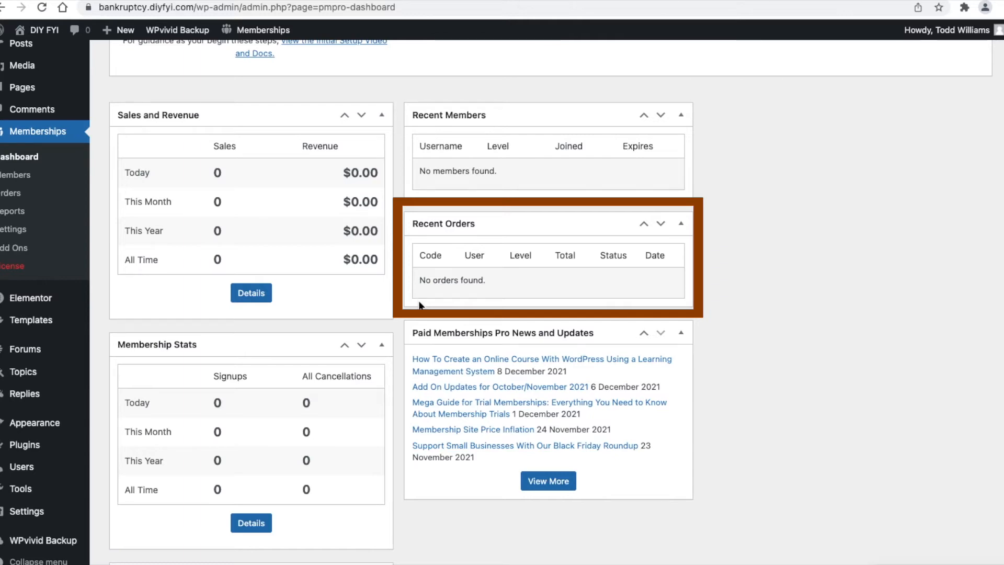
scroll(412, 301, "up", 7)
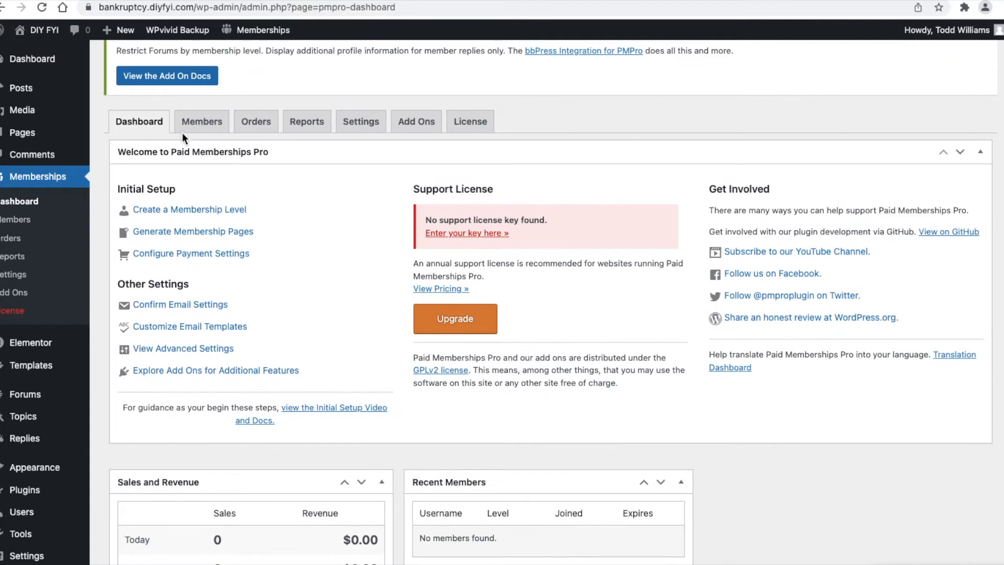
- Review the members list, the orders list and the reports of Paid Memberships Pro
left_click(185, 128)
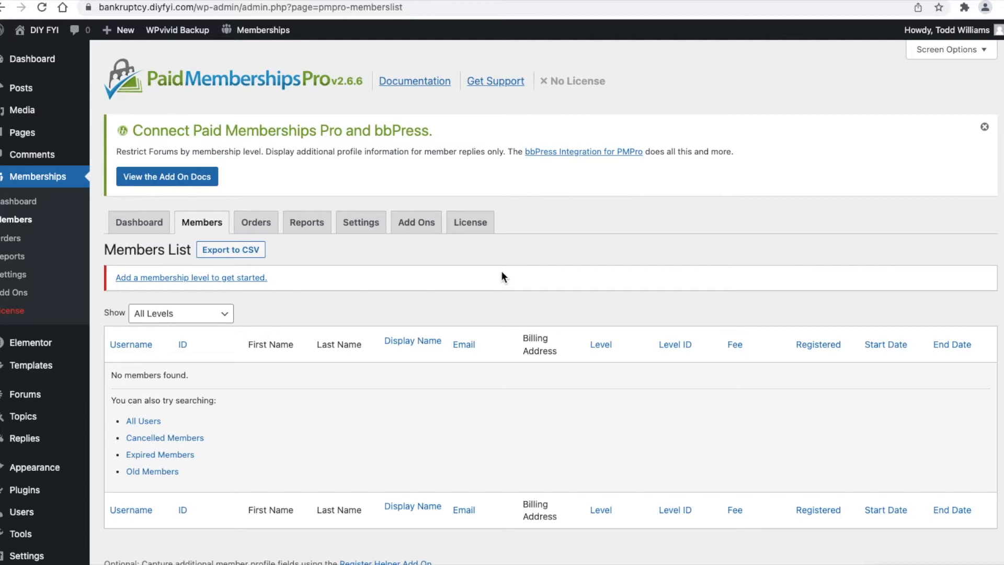
scroll(501, 276, "down", 1)
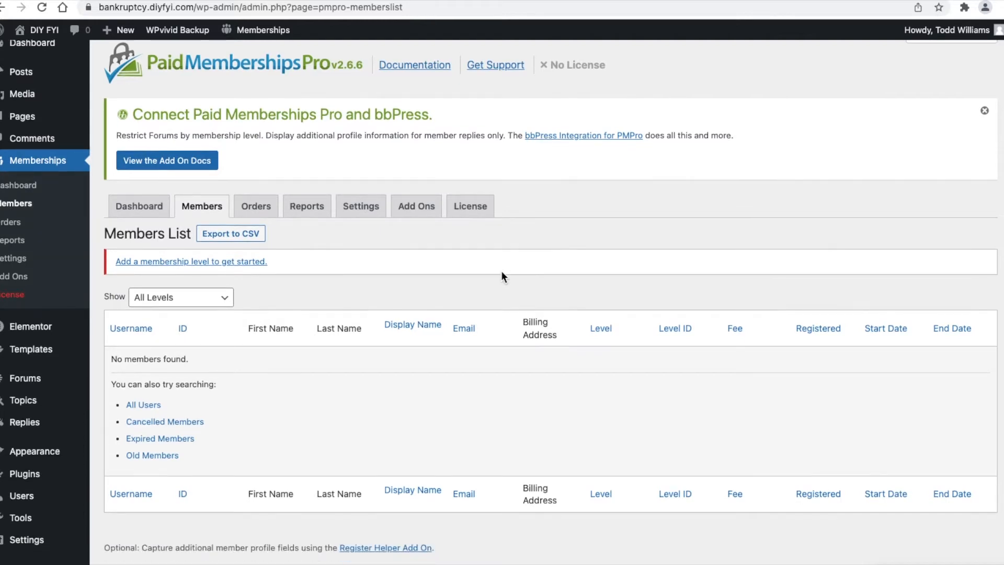
left_click(265, 218)
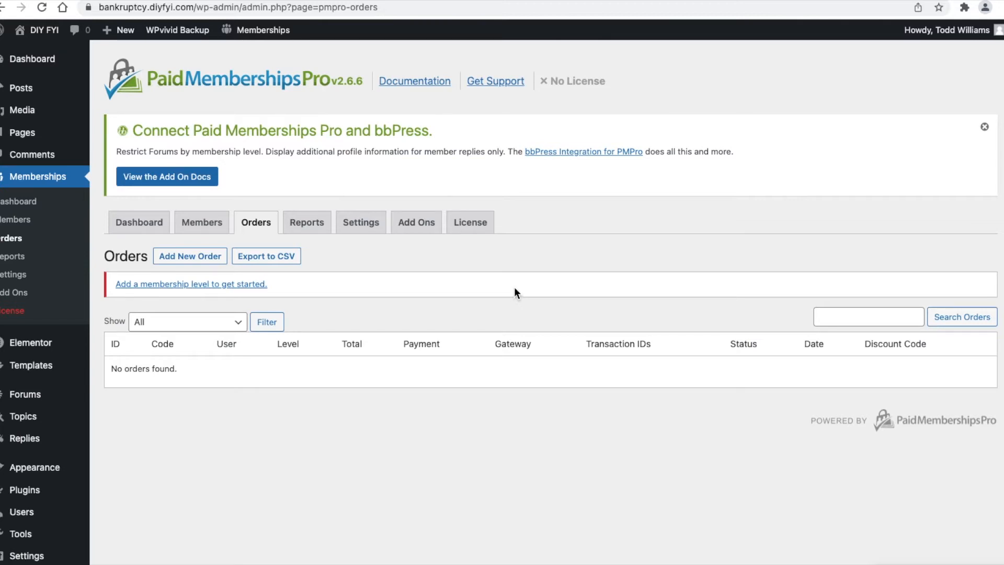
left_click(323, 230)
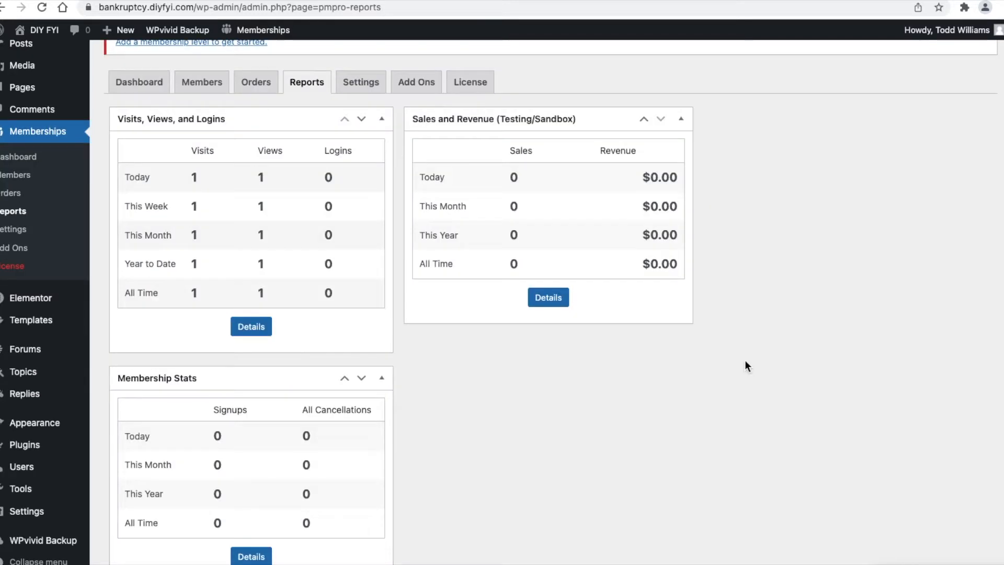
scroll(744, 361, "up", 2)
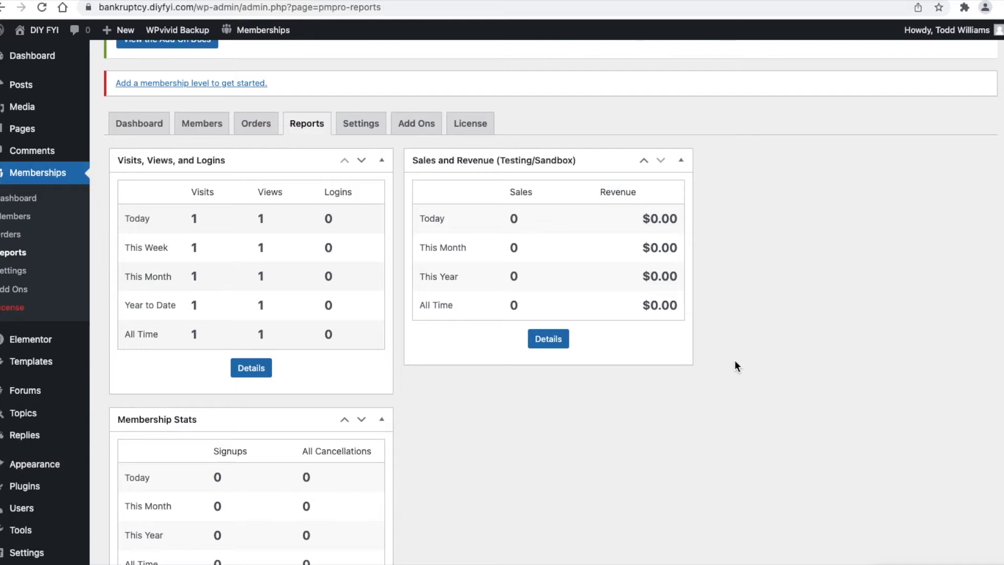
- Open the membership levels page in the Paid Memberships Pro settings
left_click(353, 128)
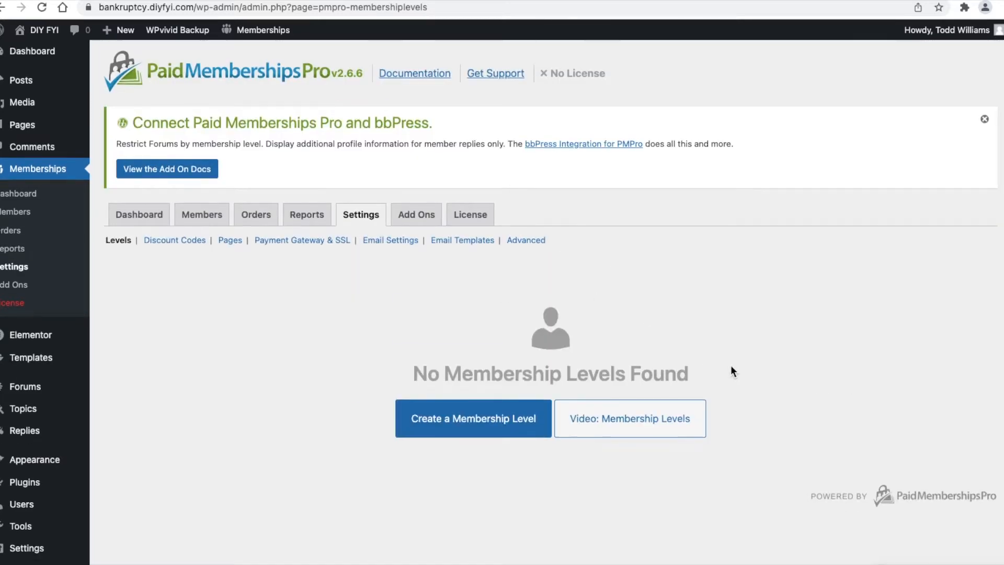
scroll(730, 370, "down", 1)
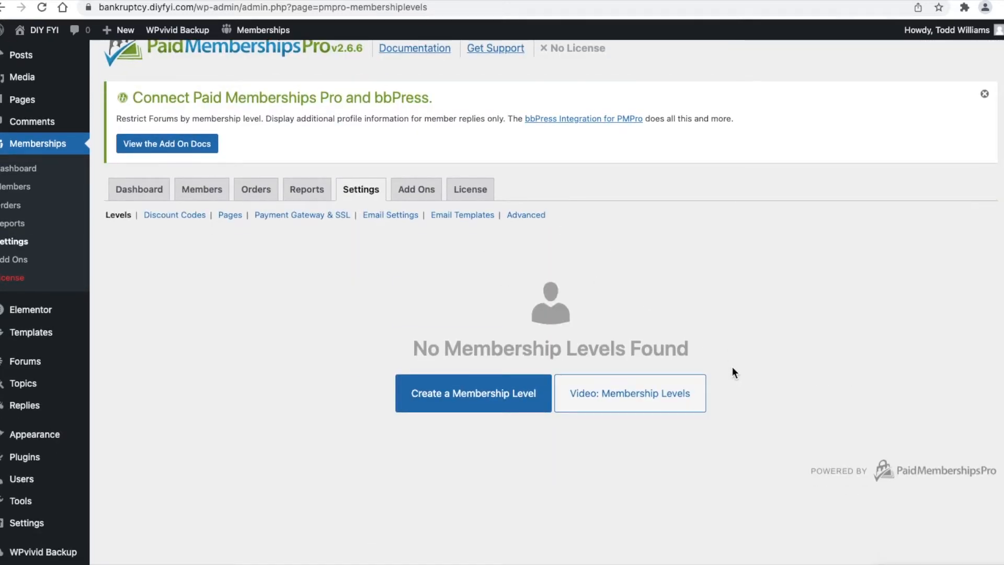
- Create a new membership level and name it "Gold Member"
scroll(732, 368, "up", 1)
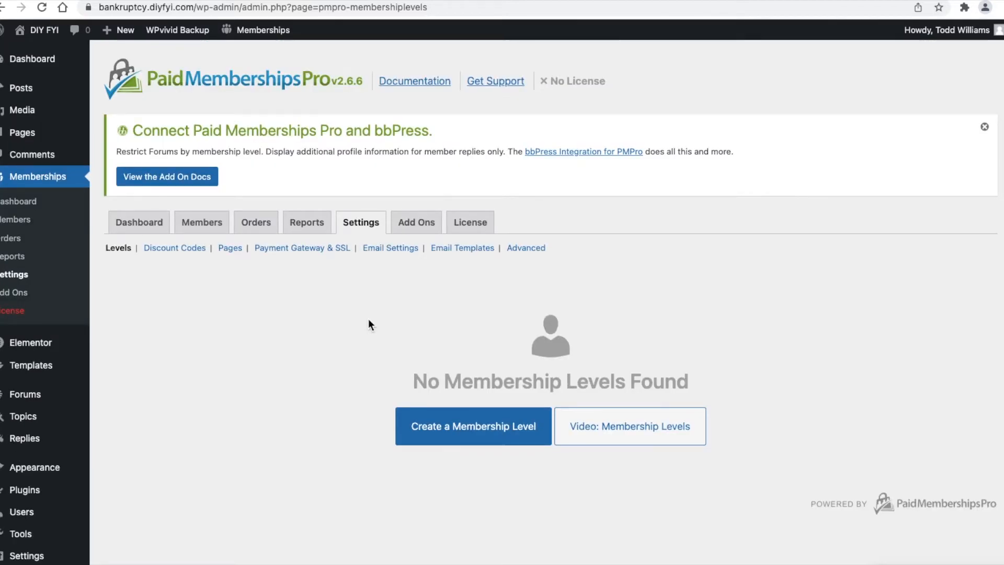
left_click(455, 434)
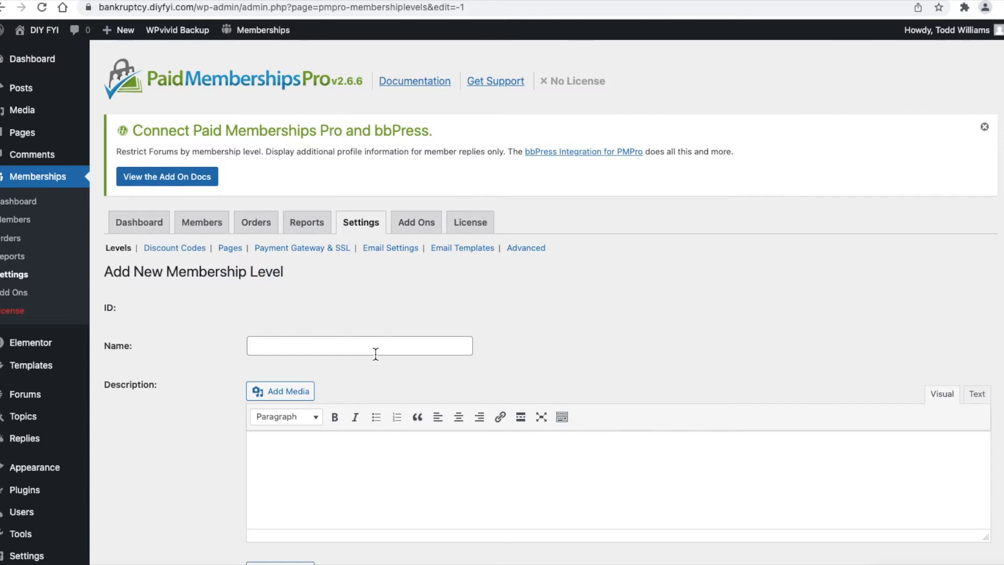
left_click(375, 354)
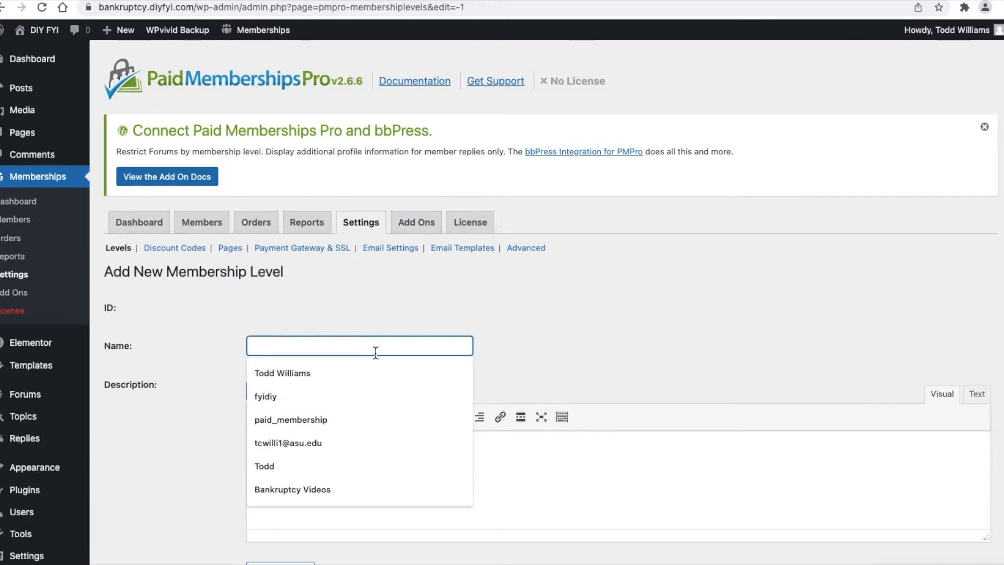
type("Gold Member")
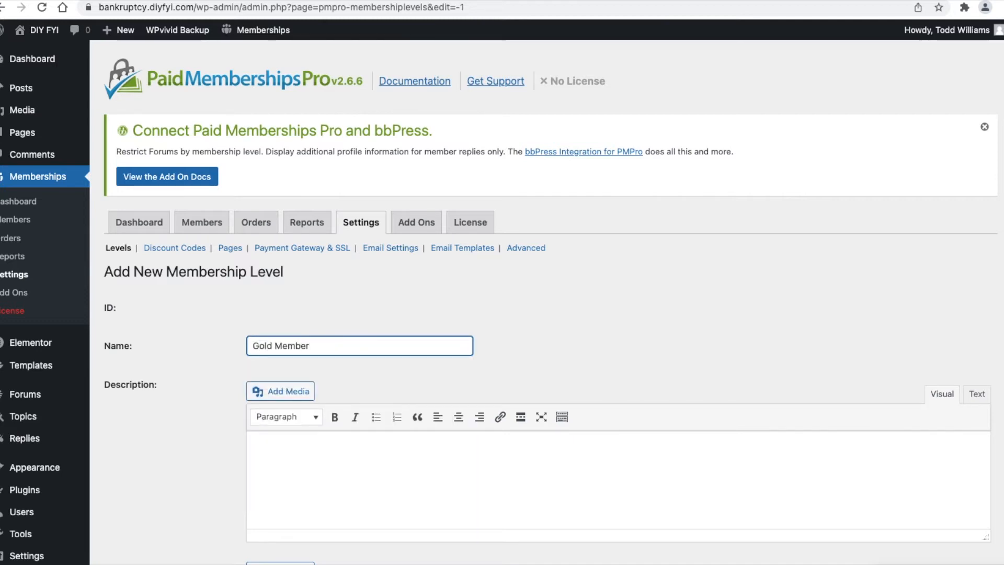
- Write the level description "Gold membership costs $20 a month.", accepting the suggested spelling and grammar corrections
left_click(353, 469)
scroll(403, 468, "down", 1)
scroll(406, 466, "down", 4)
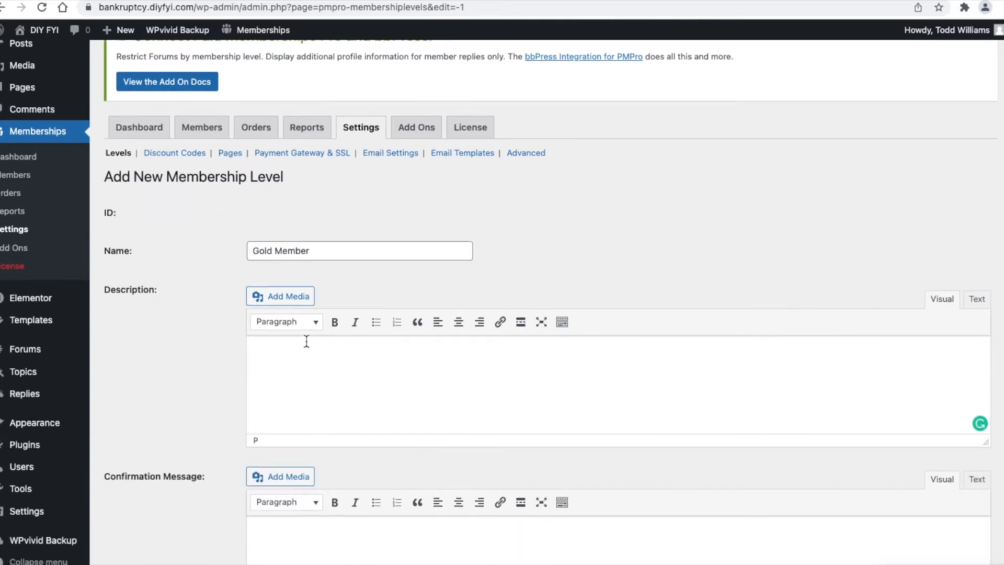
scroll(320, 354, "down", 3)
scroll(323, 354, "down", 1)
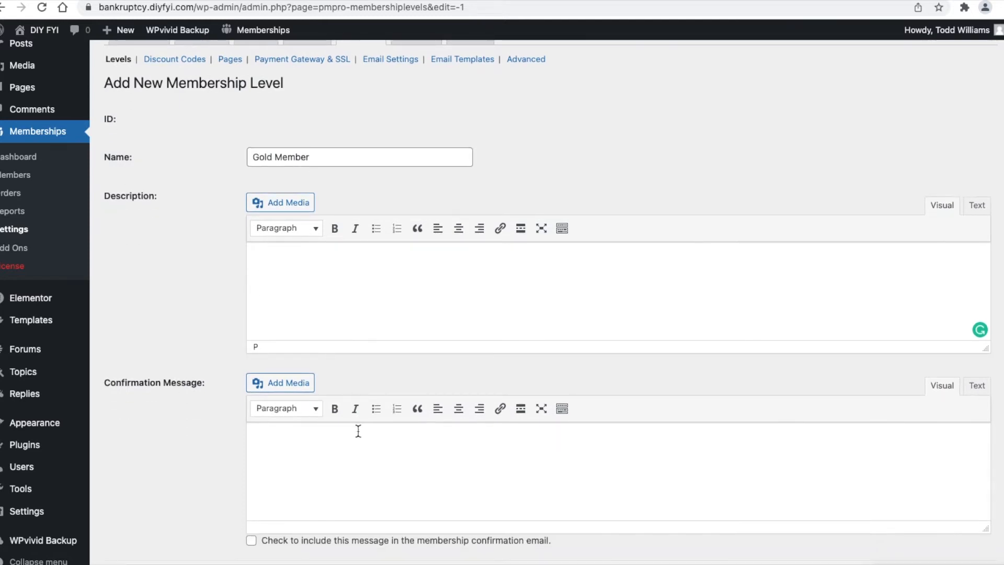
type("Gold memebership ")
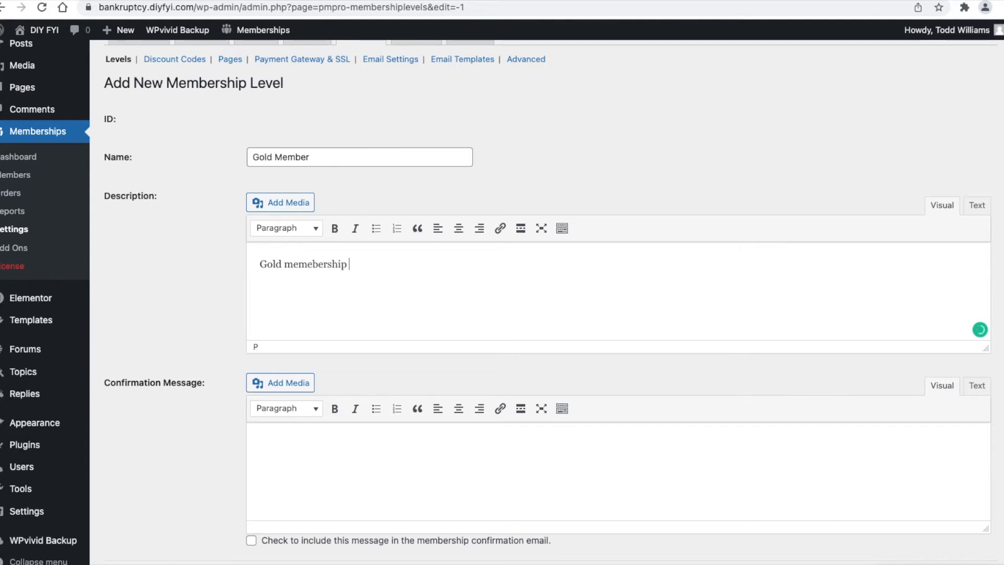
type("cost $2")
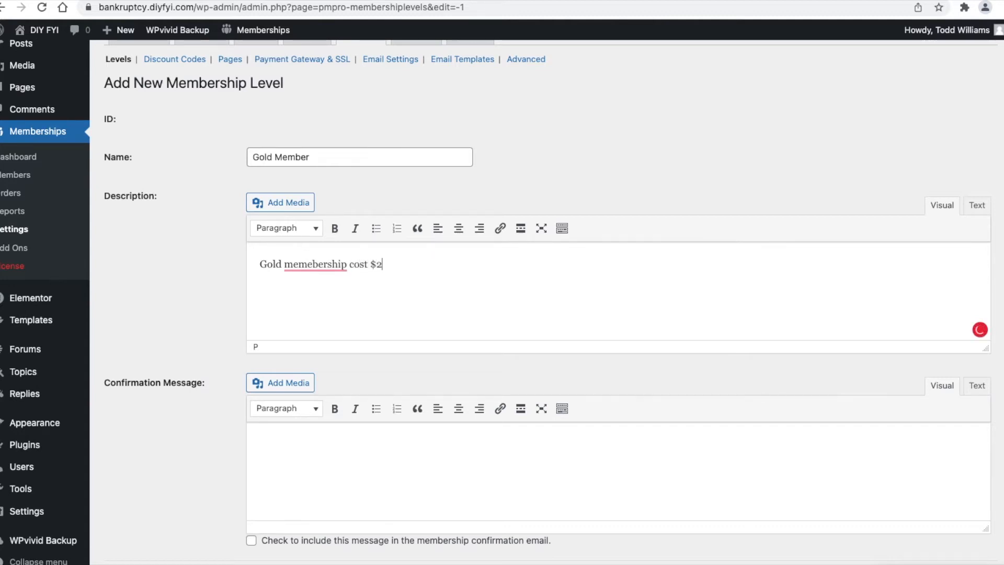
type("0 a month.")
mouse_move(351, 267)
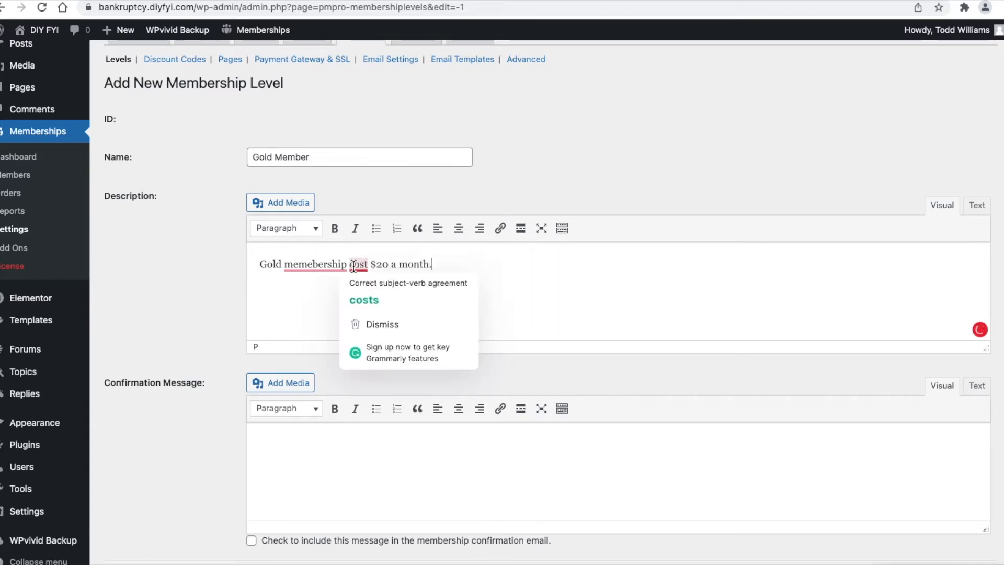
left_click(361, 302)
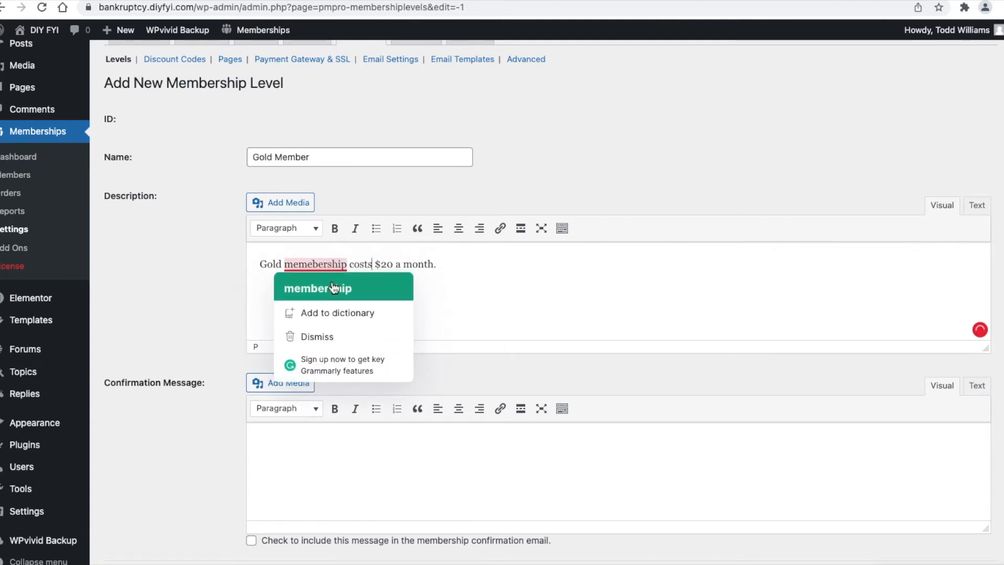
left_click(331, 287)
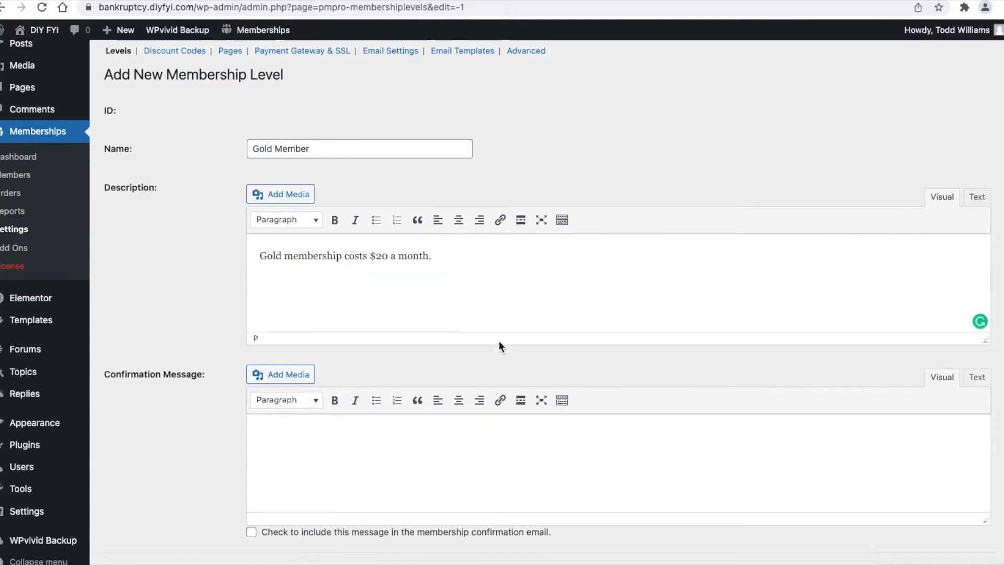
- Write the confirmation message "Welcome to my website." and include it in the membership confirmation email
scroll(500, 343, "down", 2)
left_click(373, 421)
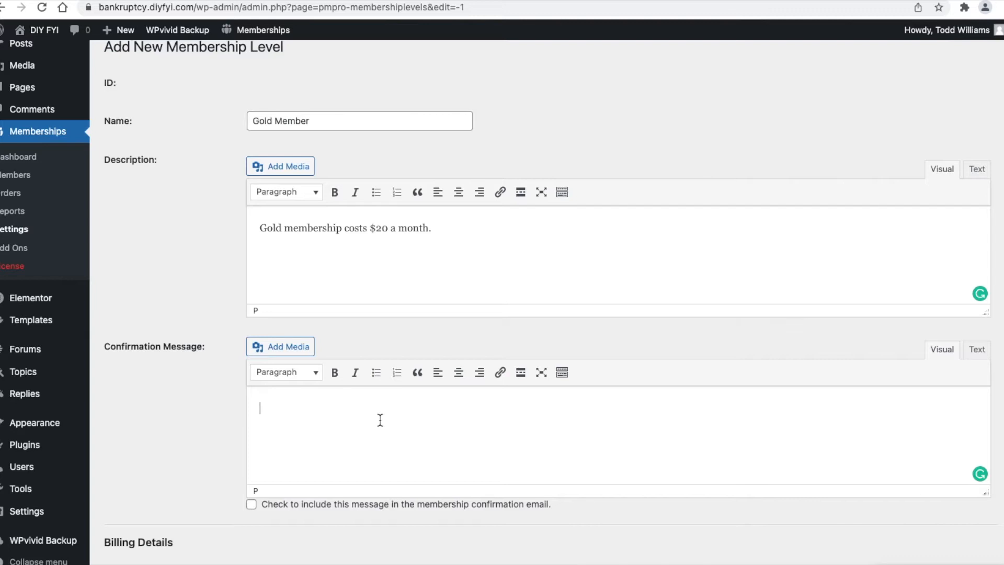
type("welcome to my website.")
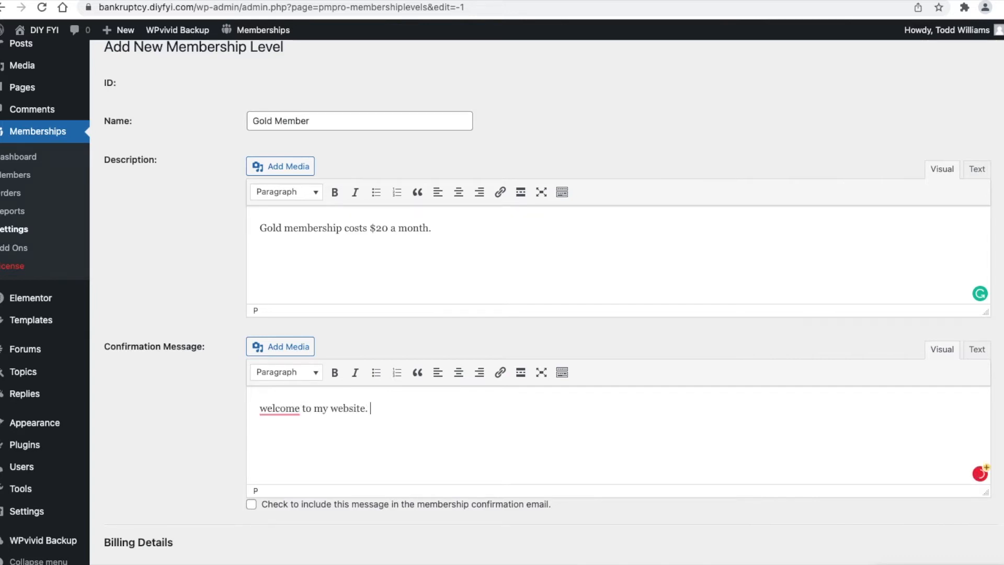
mouse_move(291, 410)
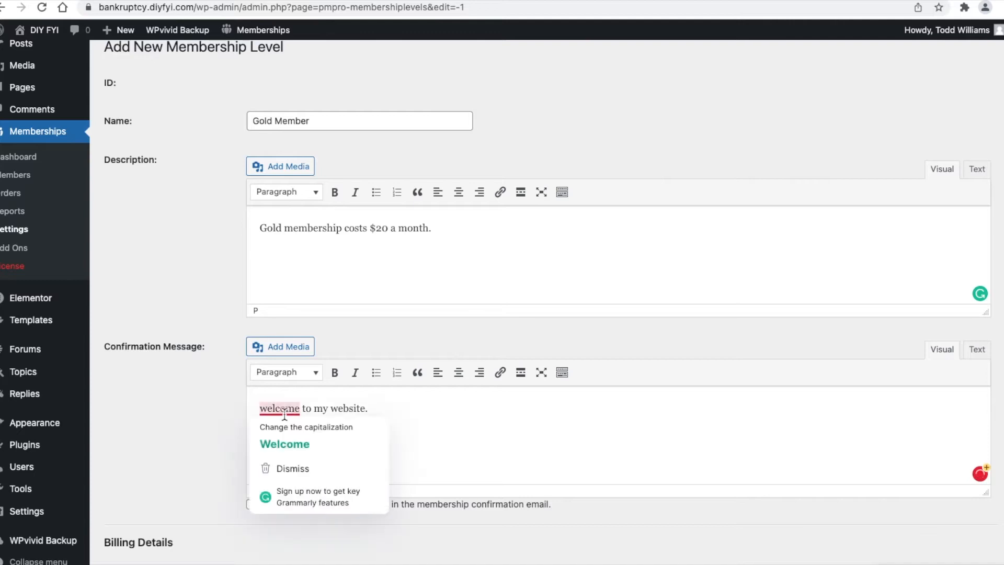
left_click(286, 441)
scroll(408, 433, "down", 1)
scroll(408, 433, "down", 2)
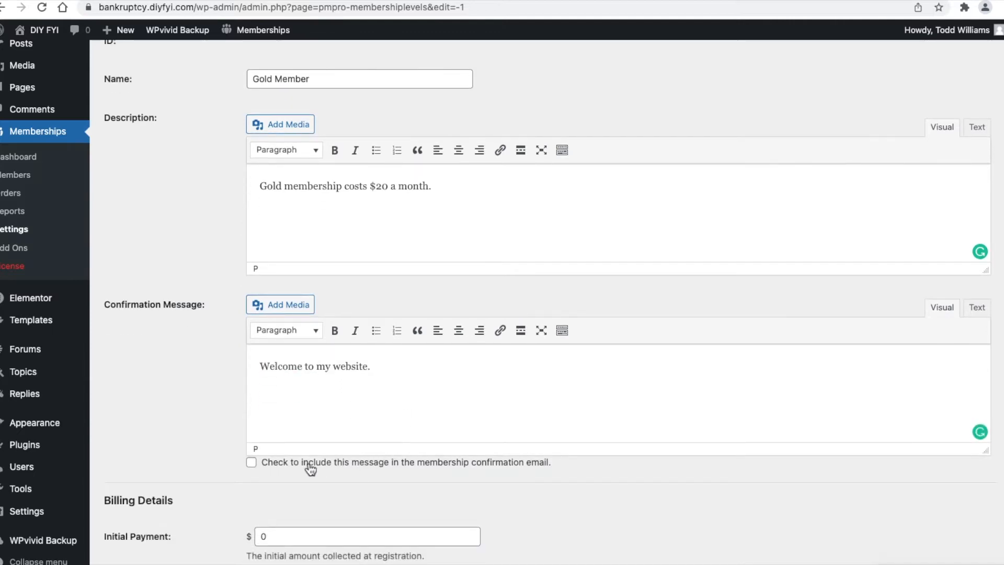
left_click(257, 470)
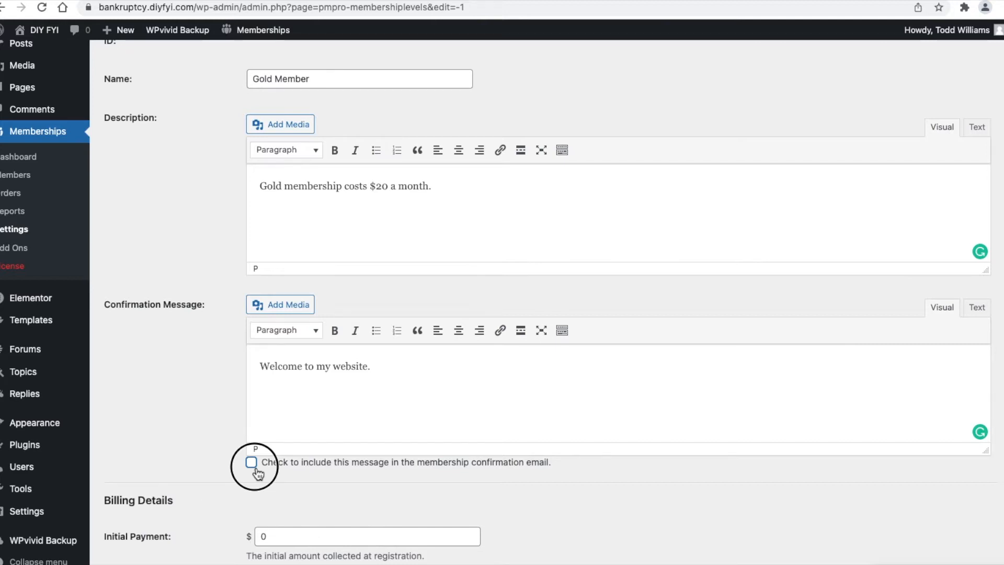
left_click(251, 462)
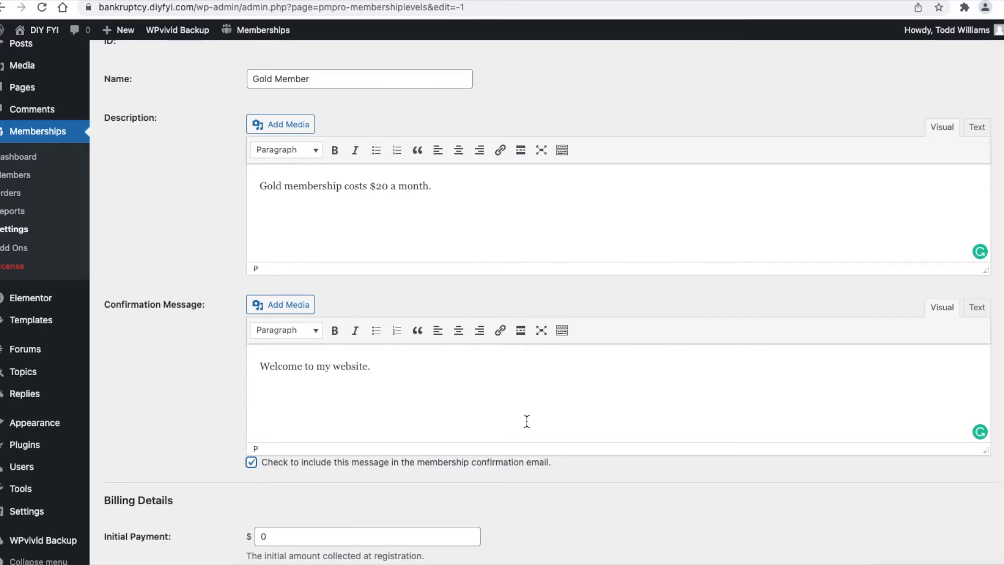
- Set the initial payment collected at registration to $20
scroll(528, 425, "down", 3)
left_click(238, 368)
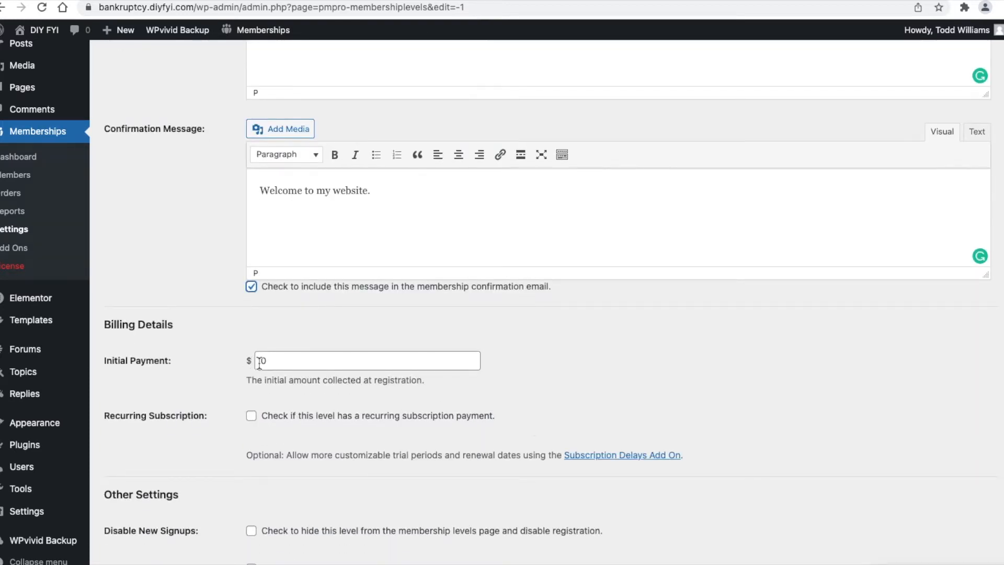
type("20")
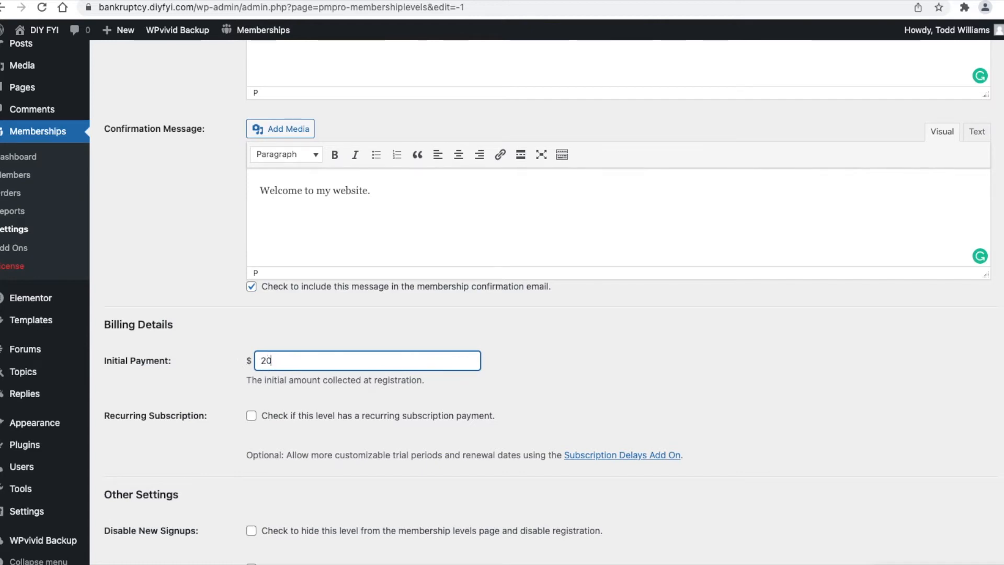
left_click(503, 403)
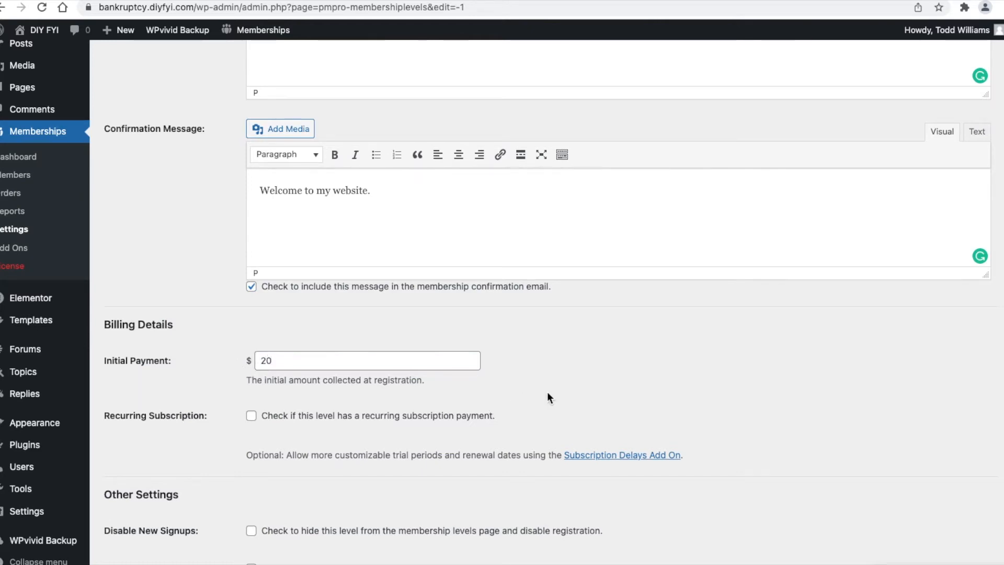
- Enable the recurring subscription payment with a billing amount of $20 and a billing cycle limit of 12
scroll(555, 397, "down", 2)
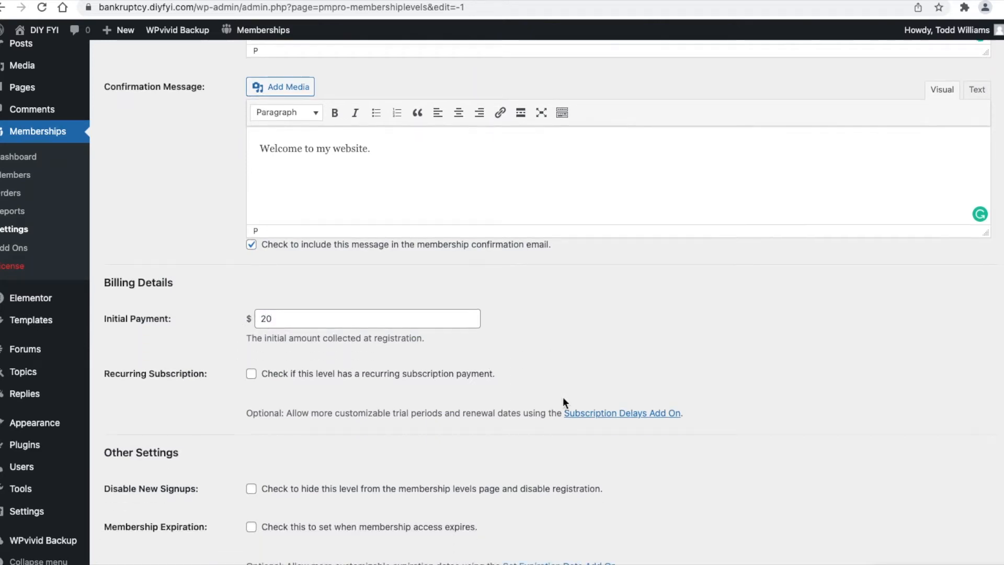
left_click(256, 378)
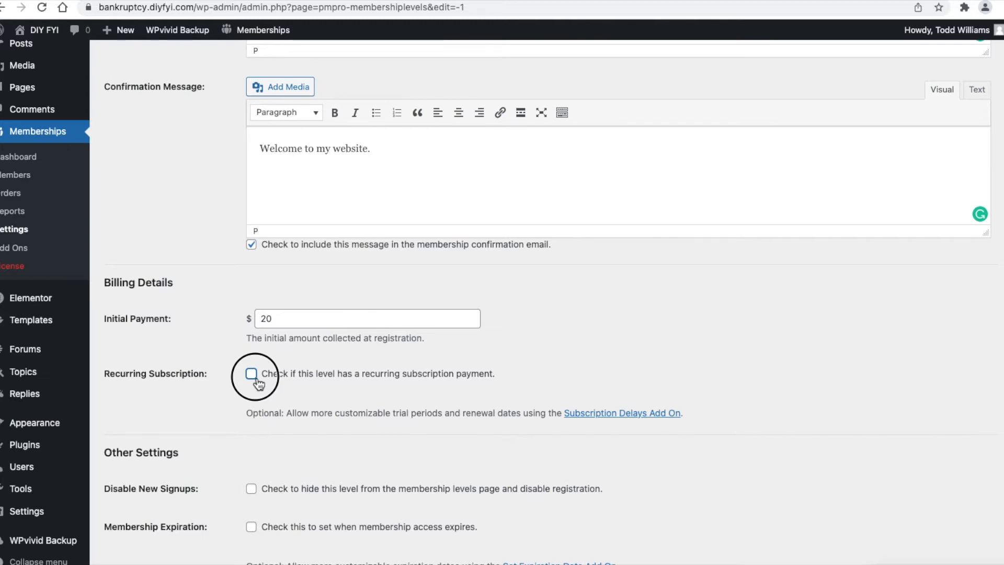
left_click(251, 374)
scroll(503, 409, "down", 1)
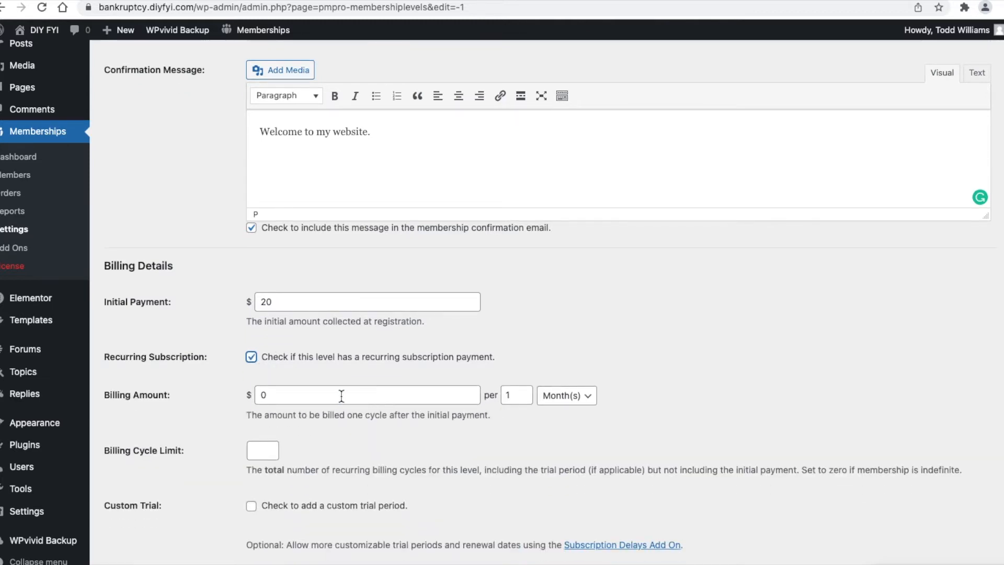
left_click_drag(341, 395, 257, 393)
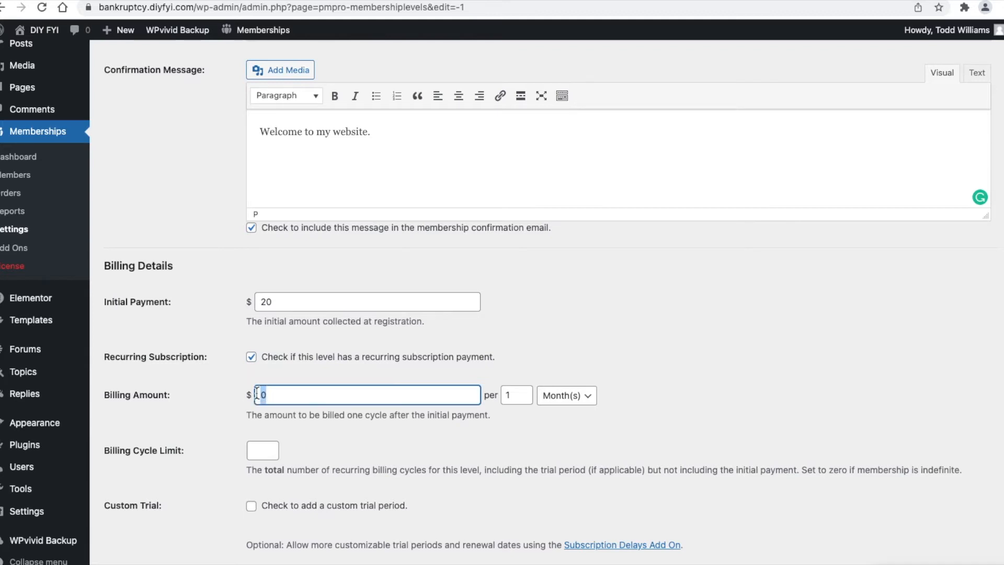
type("20")
left_click(384, 439)
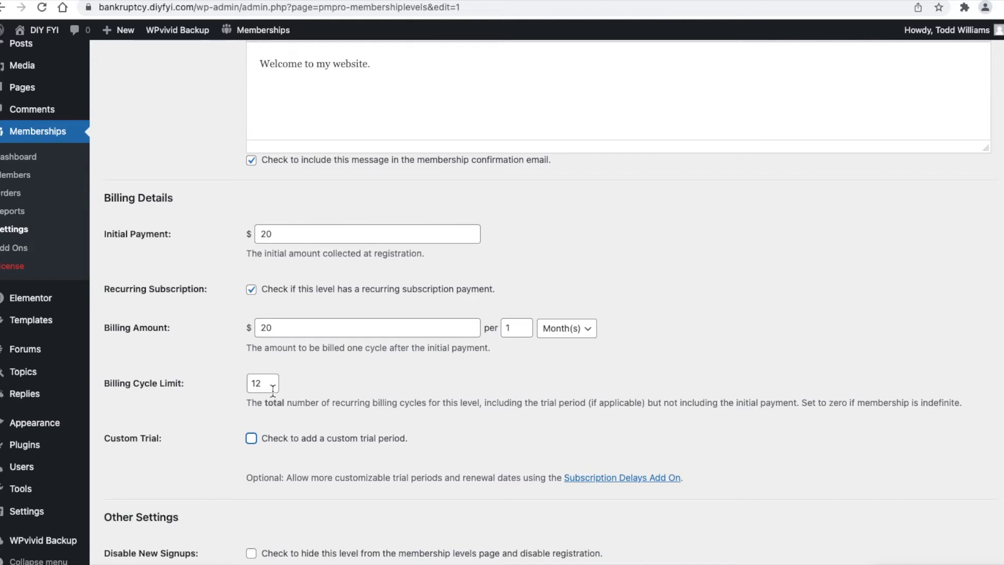
left_click_drag(273, 389, 242, 392)
left_click_drag(266, 384, 234, 388)
type("12")
- Add a custom trial period billed at $5 for the first 2 subscription payments
left_click(251, 441)
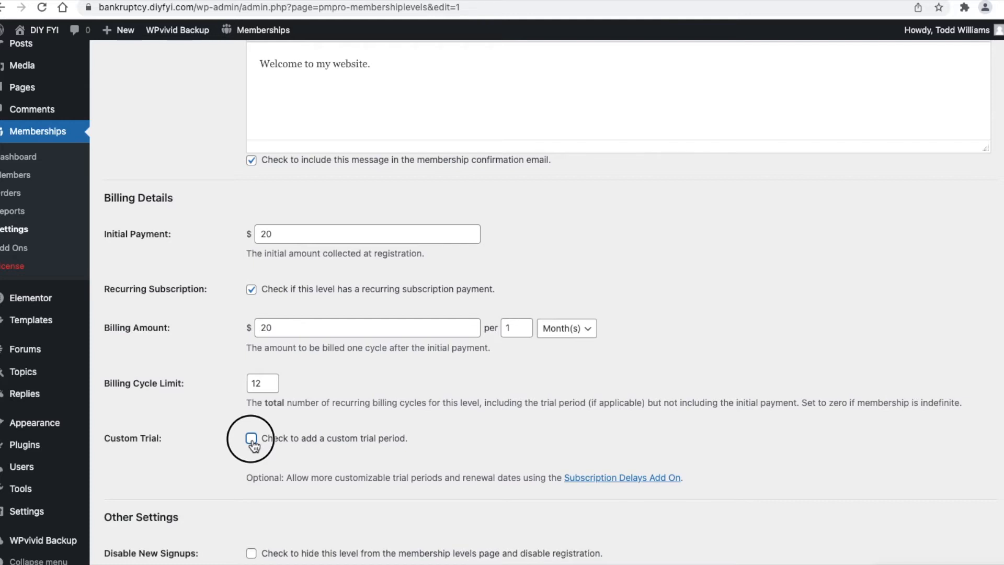
left_click(251, 438)
scroll(253, 444, "down", 4)
double_click(264, 308)
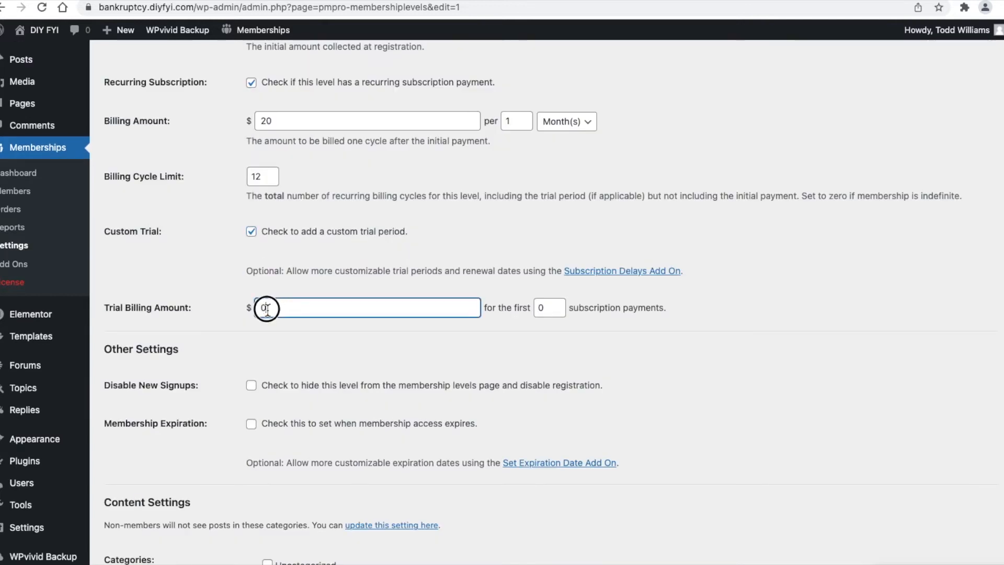
type("5")
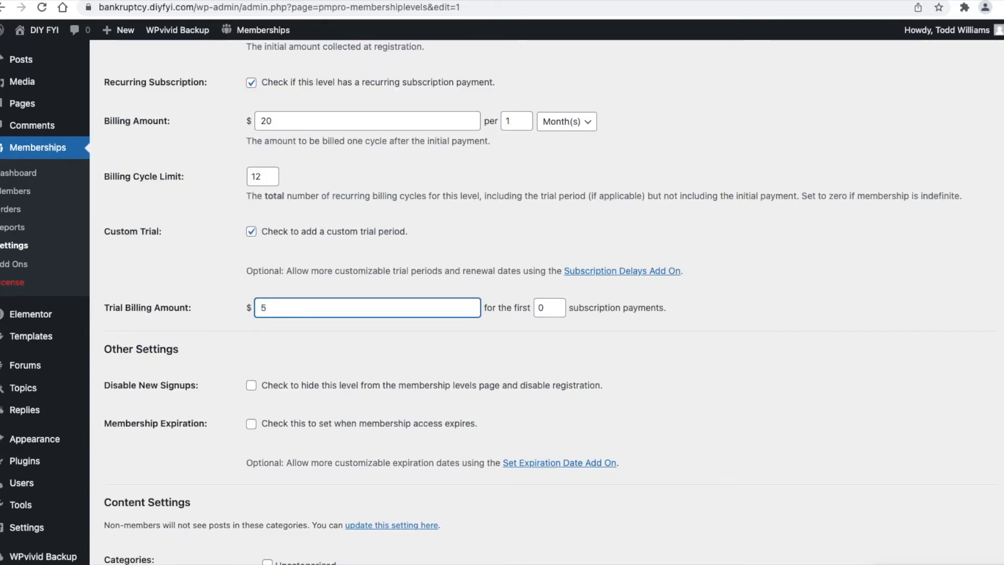
double_click(546, 310)
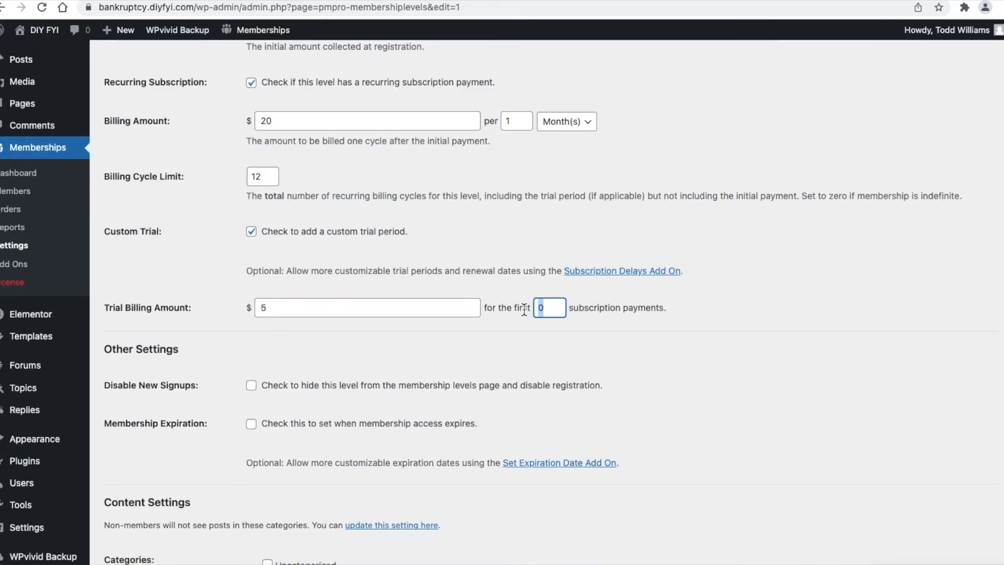
type("2")
left_click(489, 257)
- Clear the trial billing amount and its number of subscription payments, and turn off the custom trial period
double_click(267, 308)
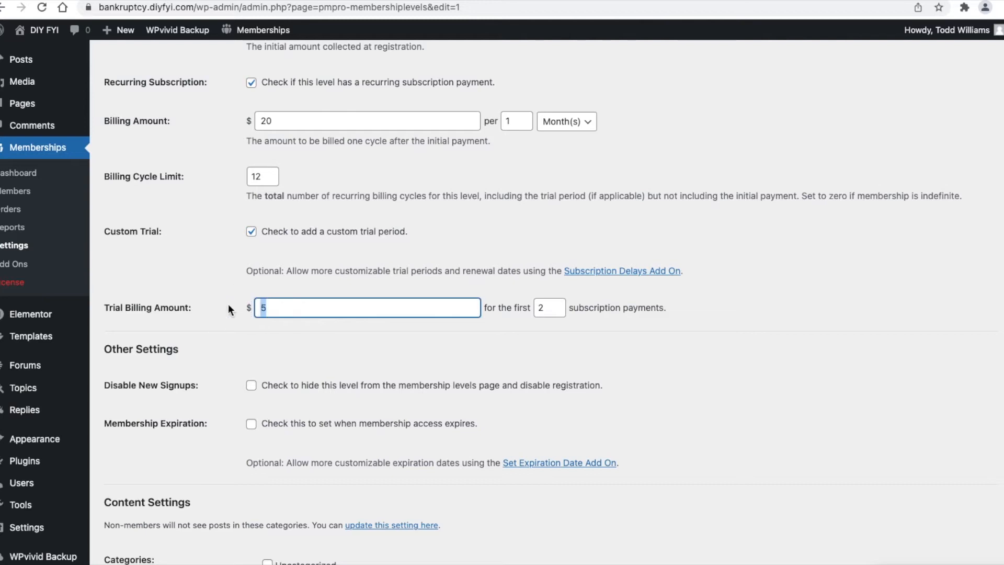
key("BackSpace")
double_click(543, 309)
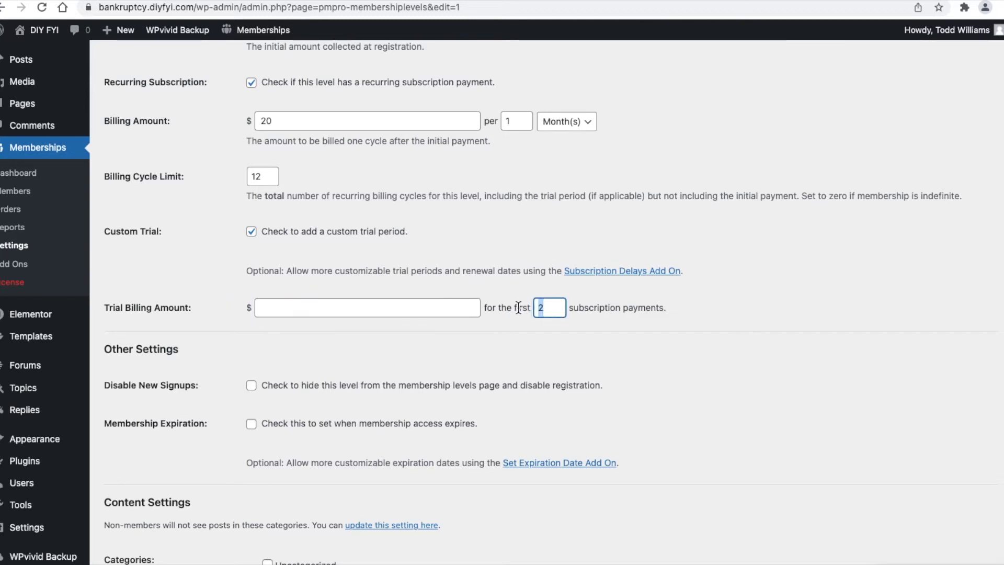
key("BackSpace")
left_click(258, 239)
- Save the Gold Member membership level
scroll(557, 425, "down", 2)
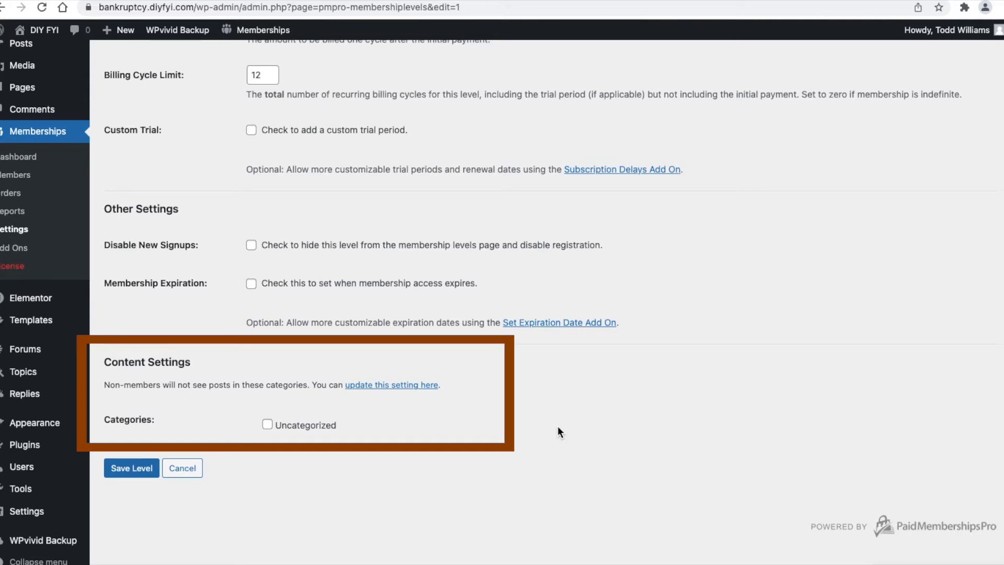
left_click(141, 467)
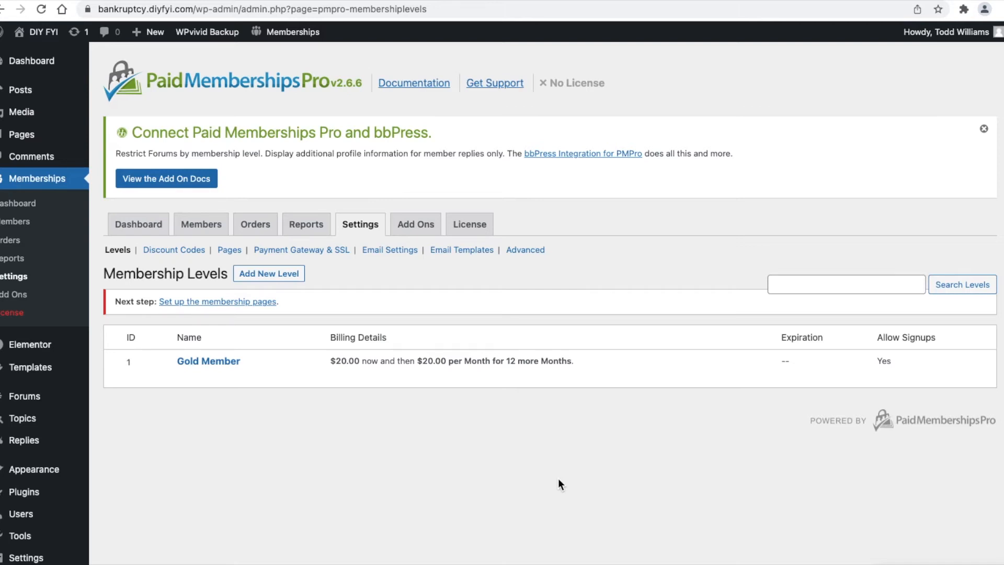
- Have the required Paid Memberships Pro frontend pages generated automatically from the page settings
left_click(230, 249)
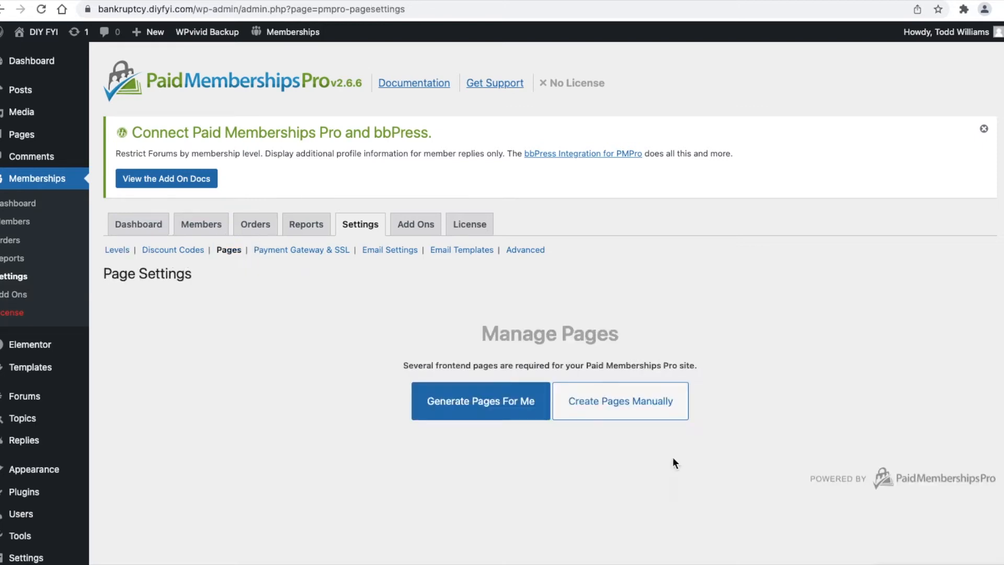
left_click(497, 406)
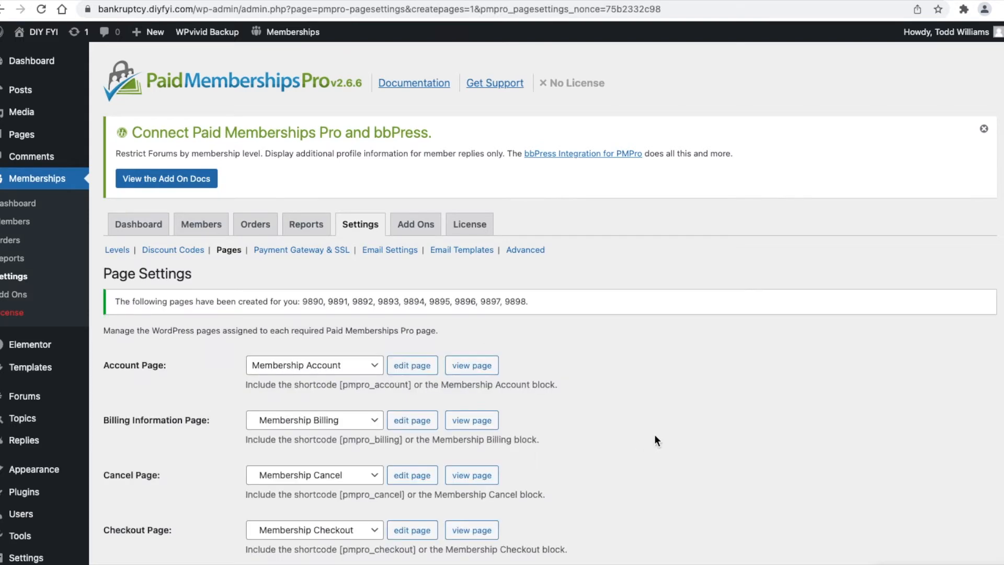
- Review the WordPress page assigned to each required membership page, from the Account Page to the Member Profile Edit Page
scroll(654, 432, "down", 1)
scroll(657, 437, "down", 3)
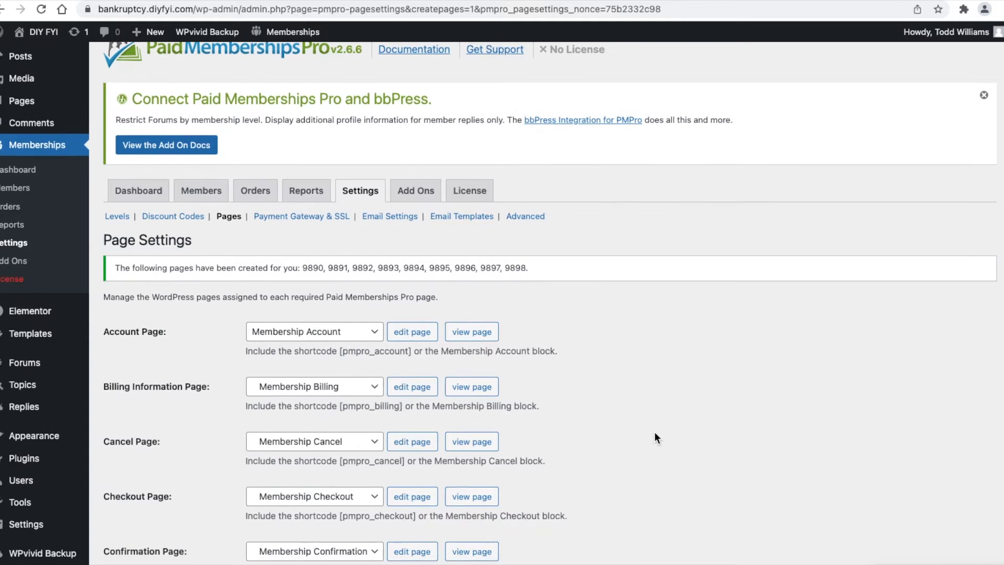
scroll(657, 432, "down", 3)
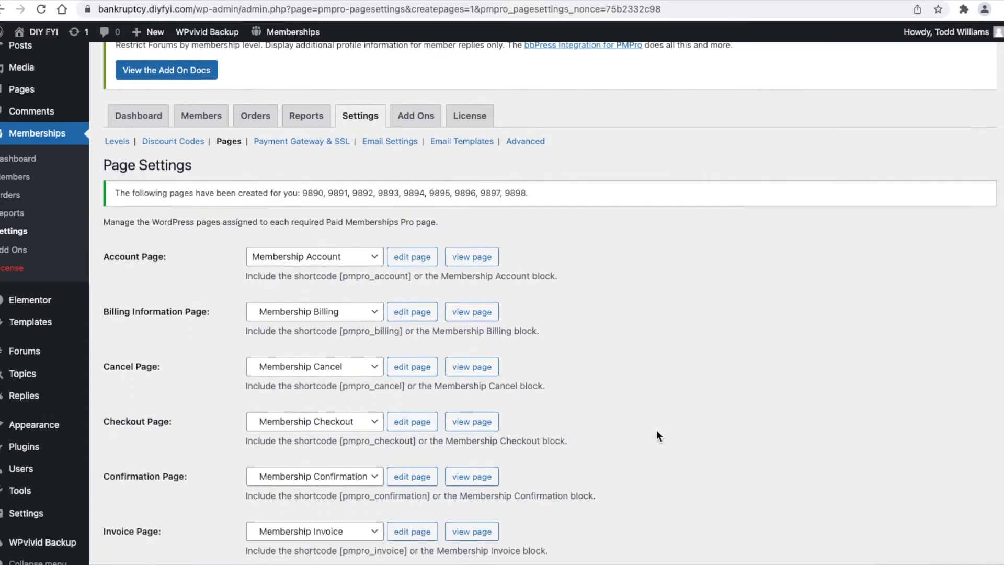
scroll(657, 434, "down", 2)
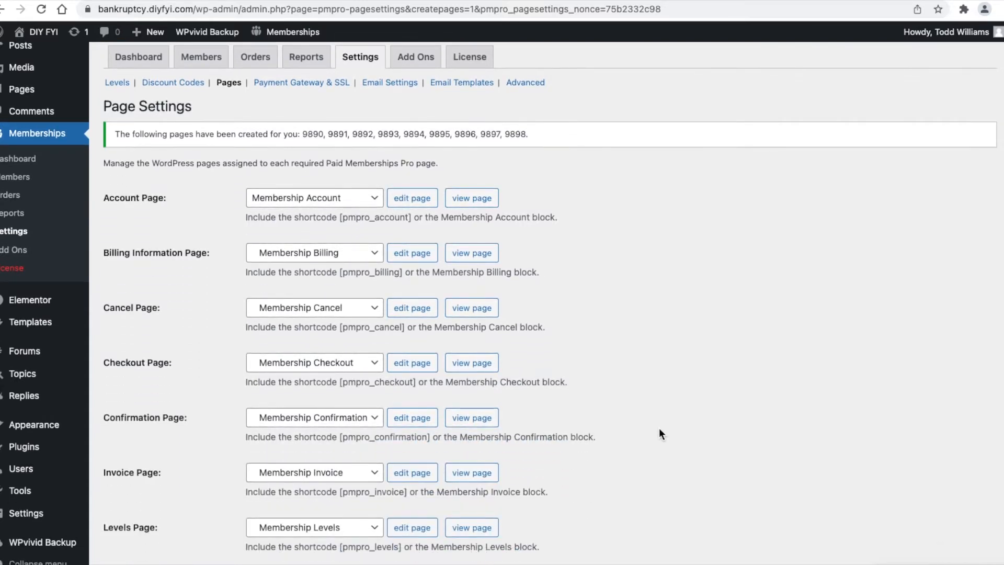
scroll(660, 428, "down", 1)
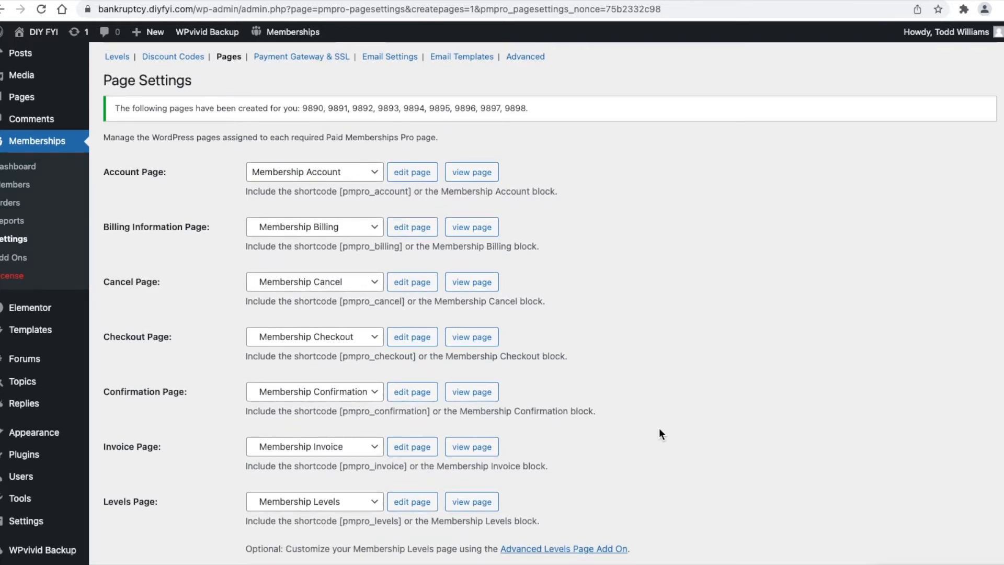
scroll(660, 433, "down", 3)
scroll(661, 433, "down", 1)
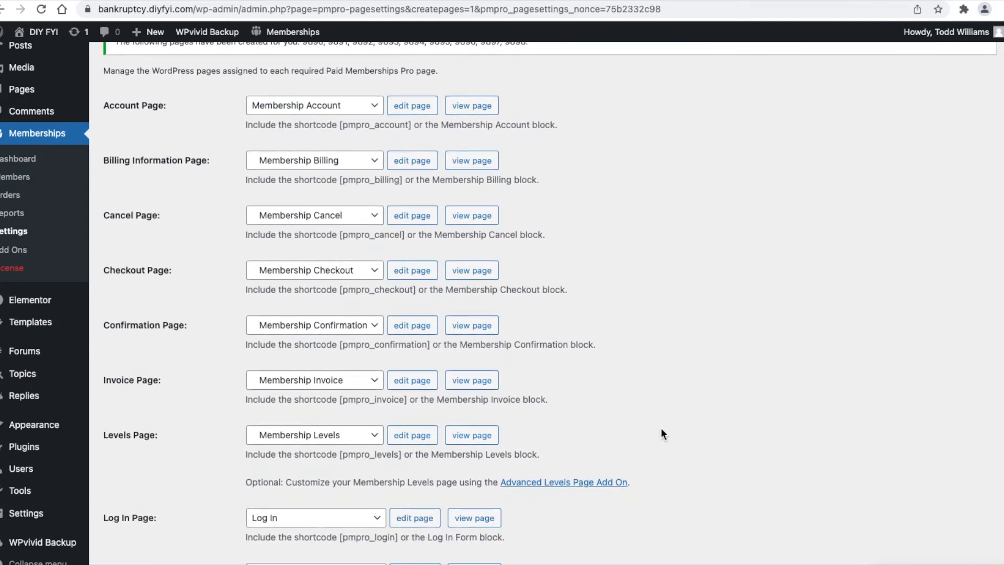
scroll(661, 428, "down", 3)
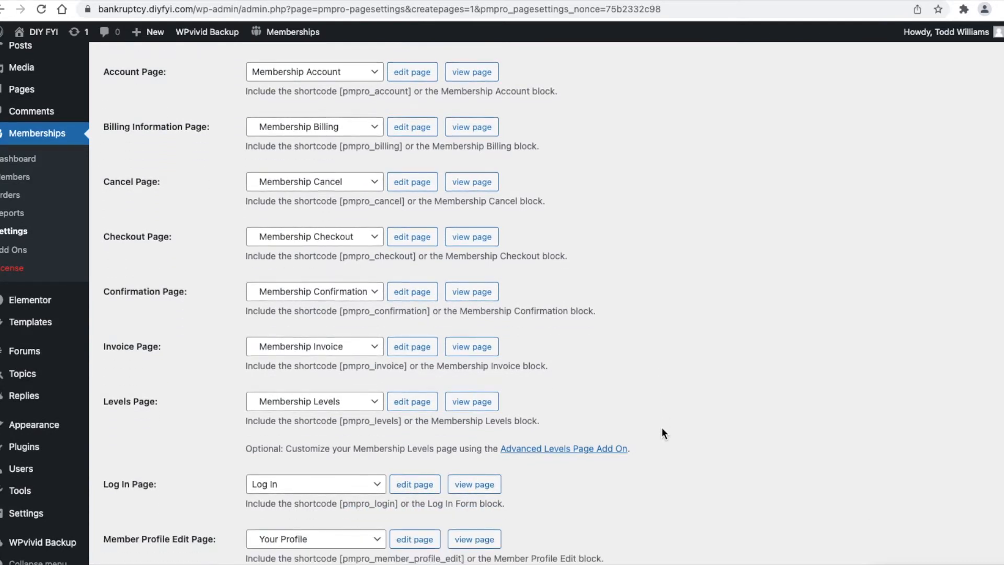
scroll(662, 429, "down", 2)
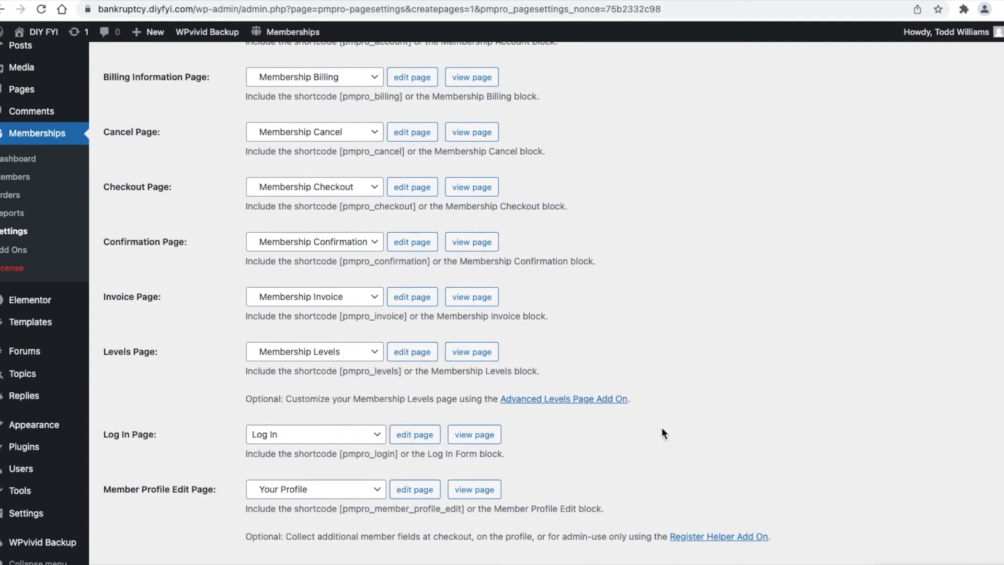
scroll(662, 433, "down", 1)
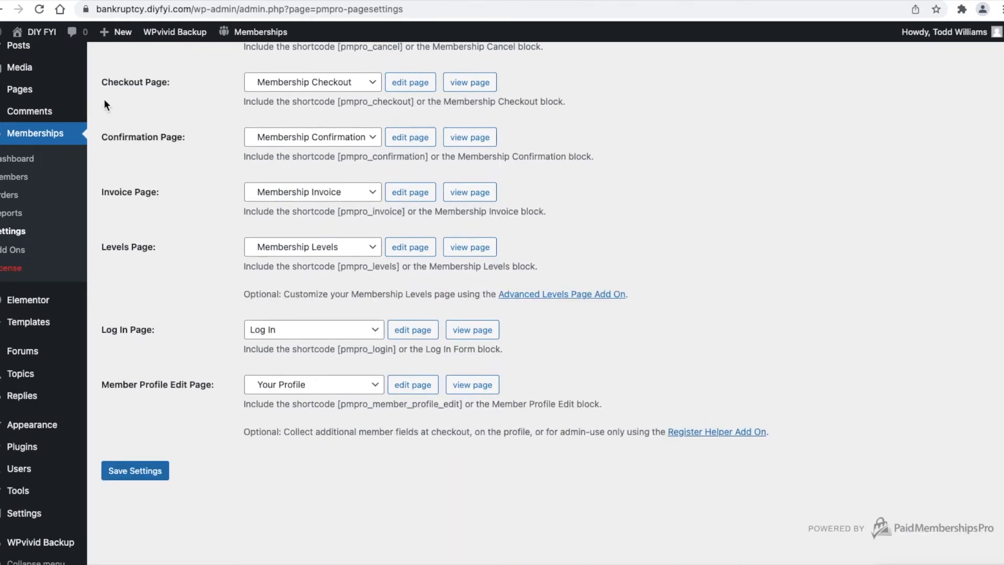
- Open the site's full page list and view the Membership Levels page in a new tab
mouse_move(66, 93)
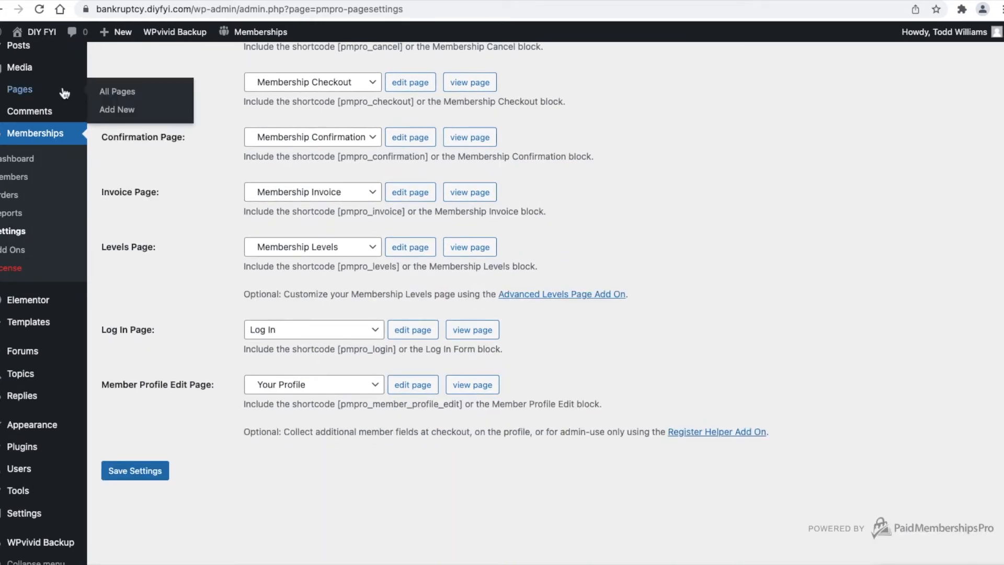
left_click(160, 96)
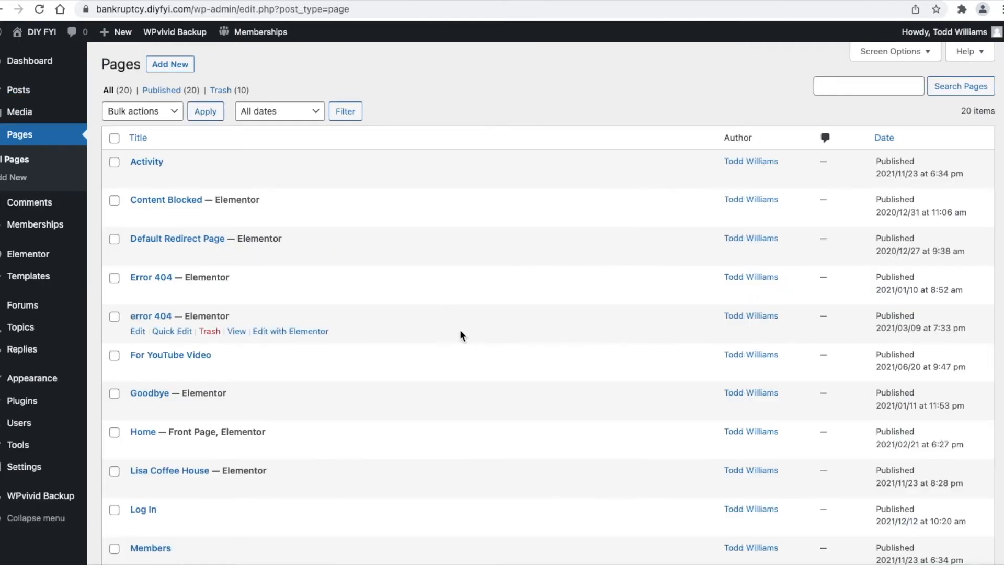
scroll(460, 334, "down", 1)
scroll(460, 330, "down", 4)
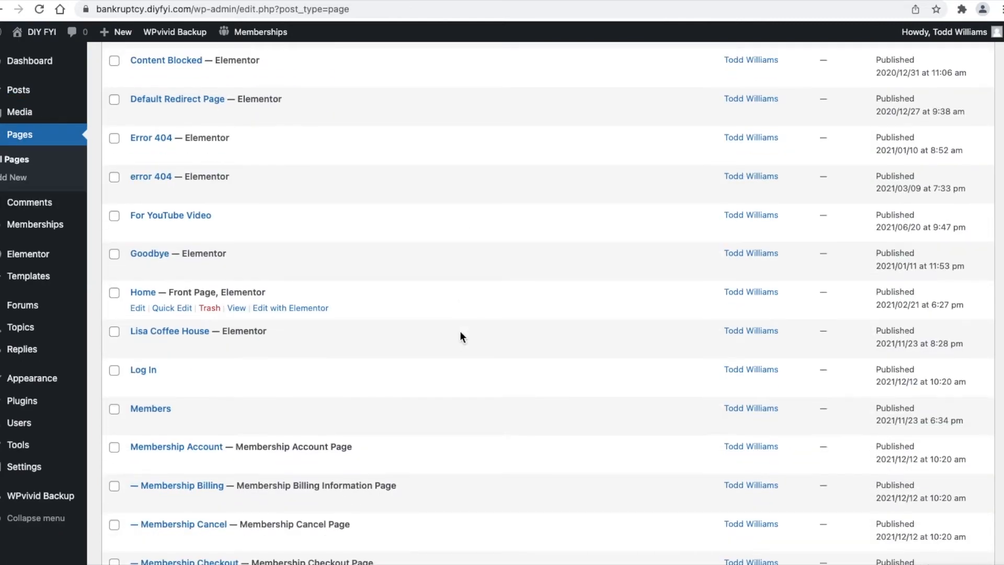
scroll(460, 334, "down", 5)
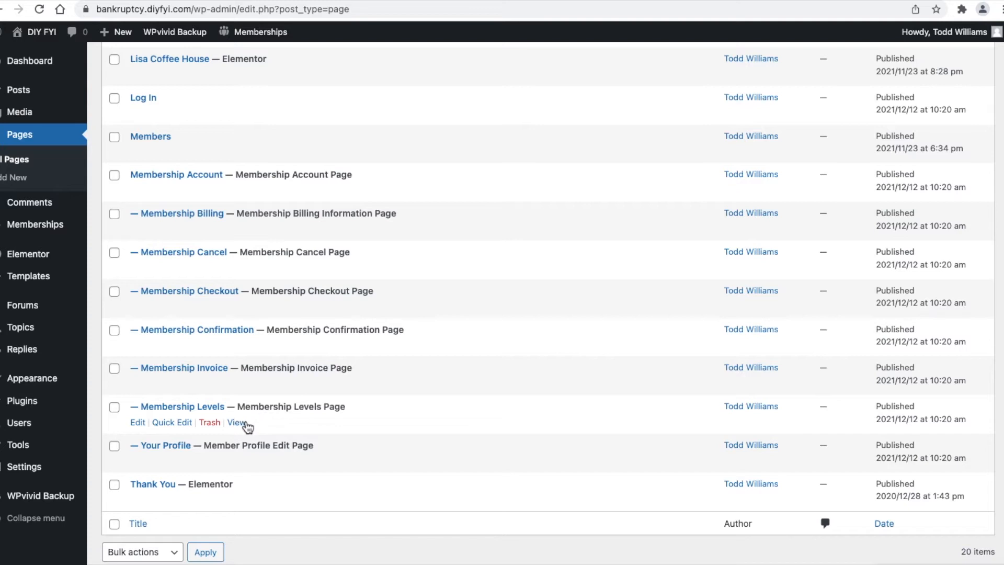
right_click(247, 426)
left_click(296, 400)
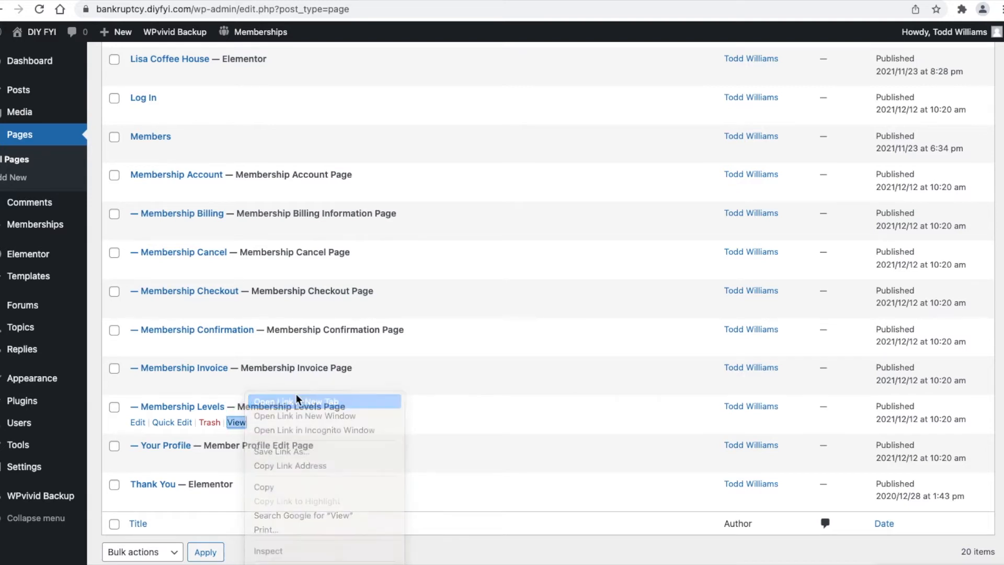
left_click(291, 1)
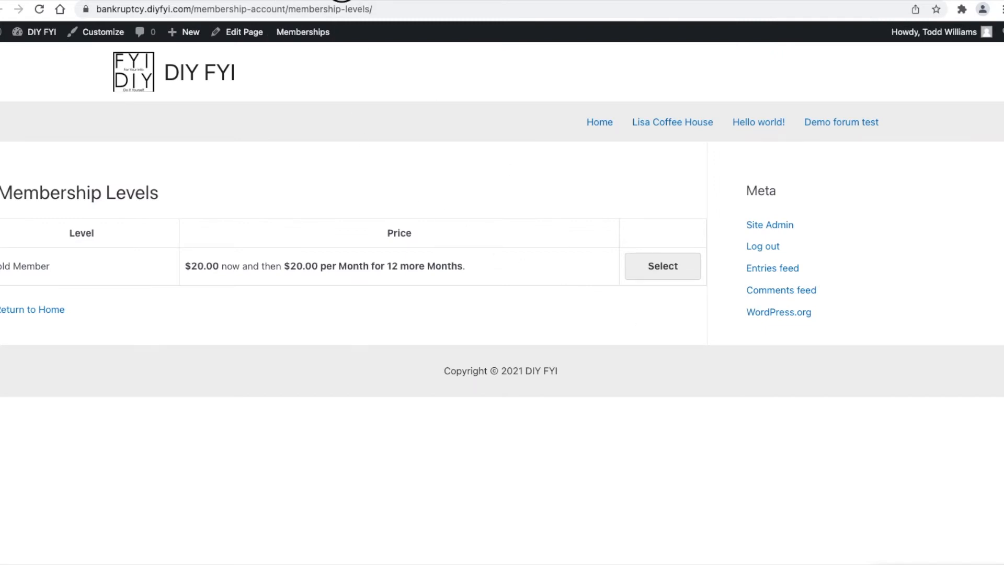
left_click(342, 1)
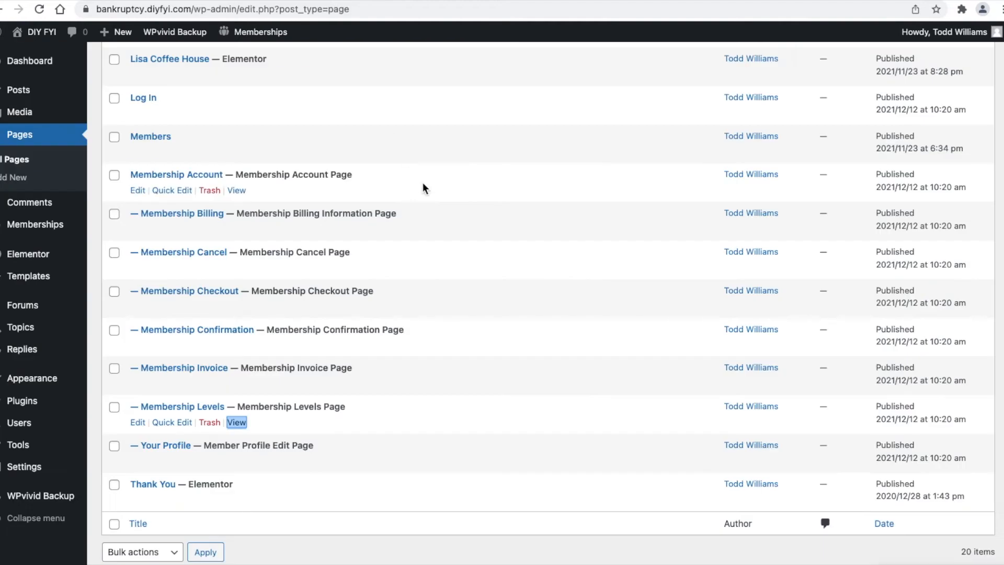
- Edit the Membership Levels page to use No Sidebar and the Full Width / Contained content layout, and update it
left_click(142, 428)
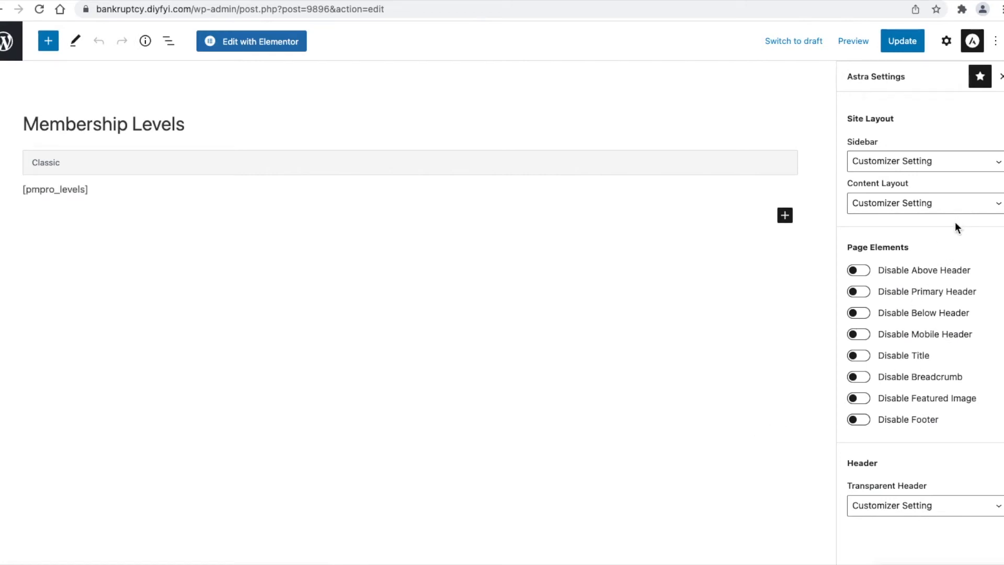
left_click(974, 42)
left_click(975, 44)
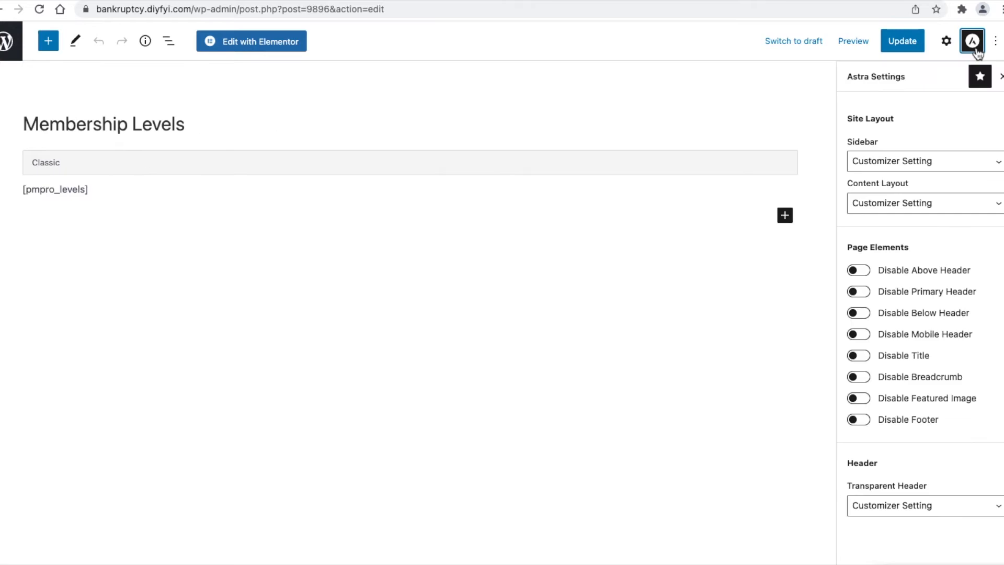
left_click(997, 168)
left_click(984, 217)
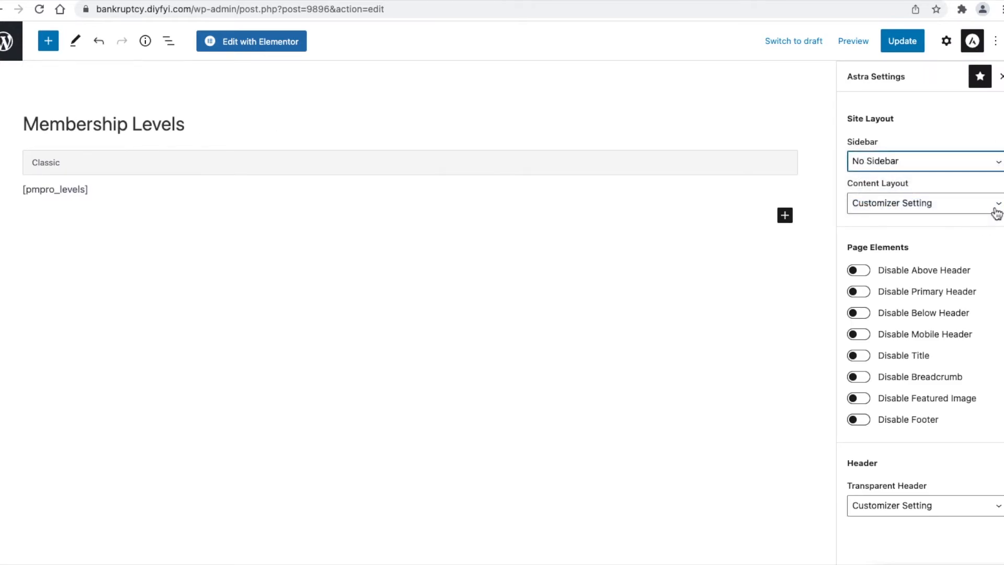
left_click(996, 208)
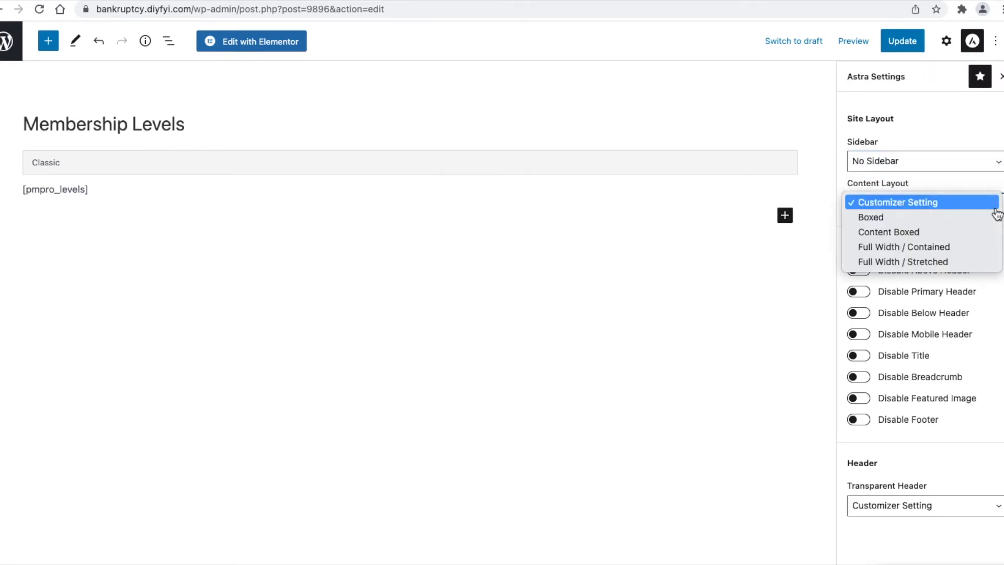
left_click(987, 250)
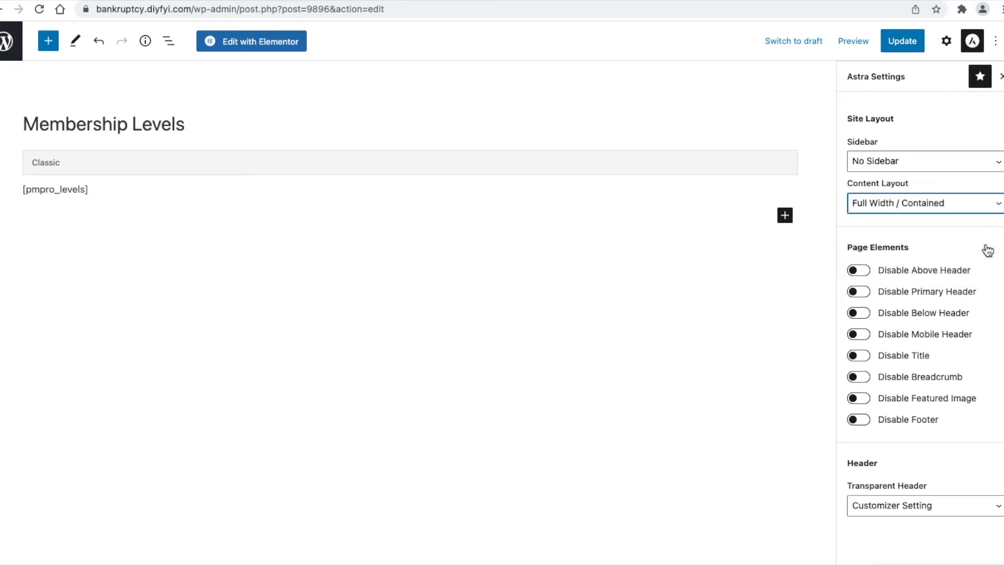
left_click(903, 41)
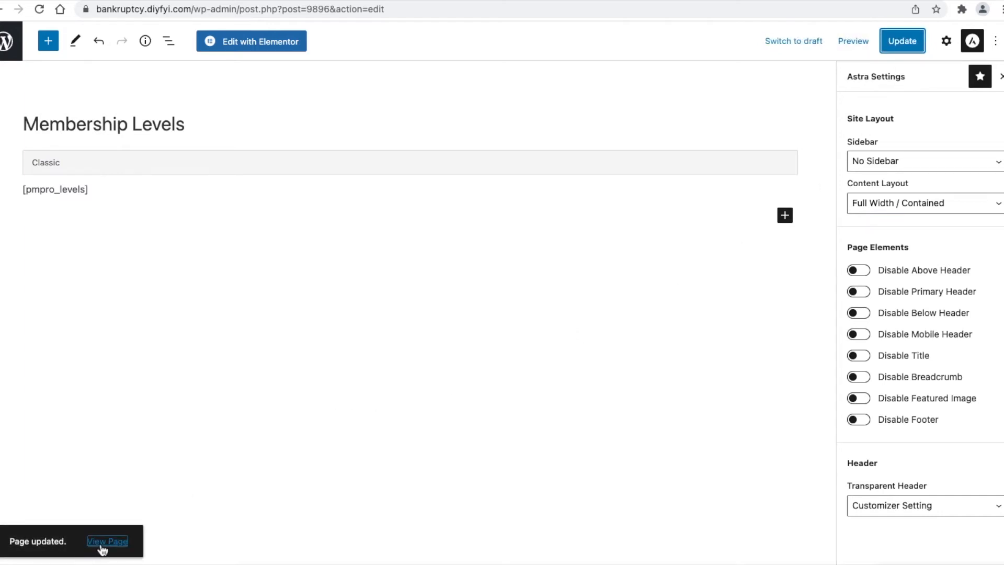
- View the updated Membership Levels page in a new tab and return to its editor
right_click(98, 542)
left_click(209, 404)
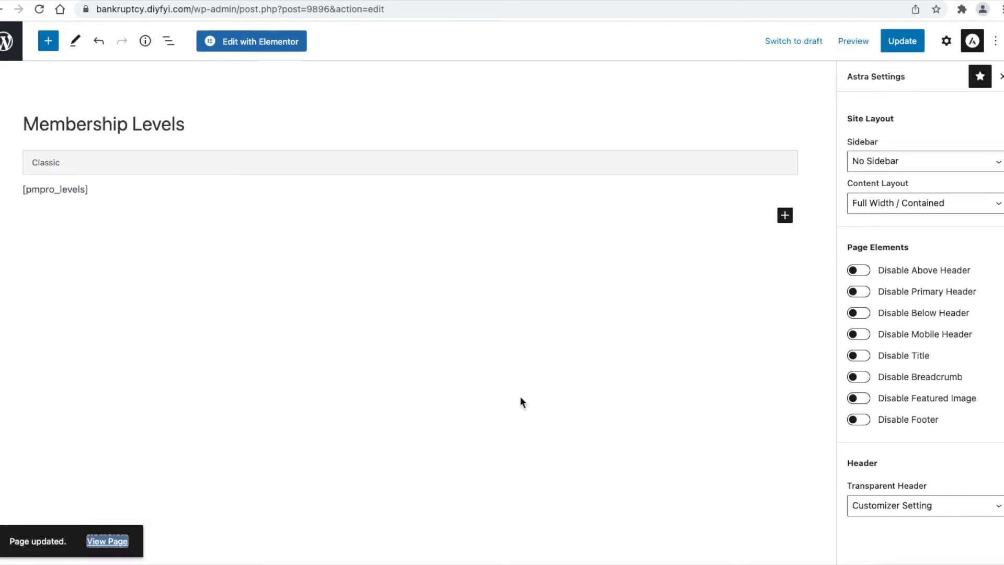
left_click(305, 1)
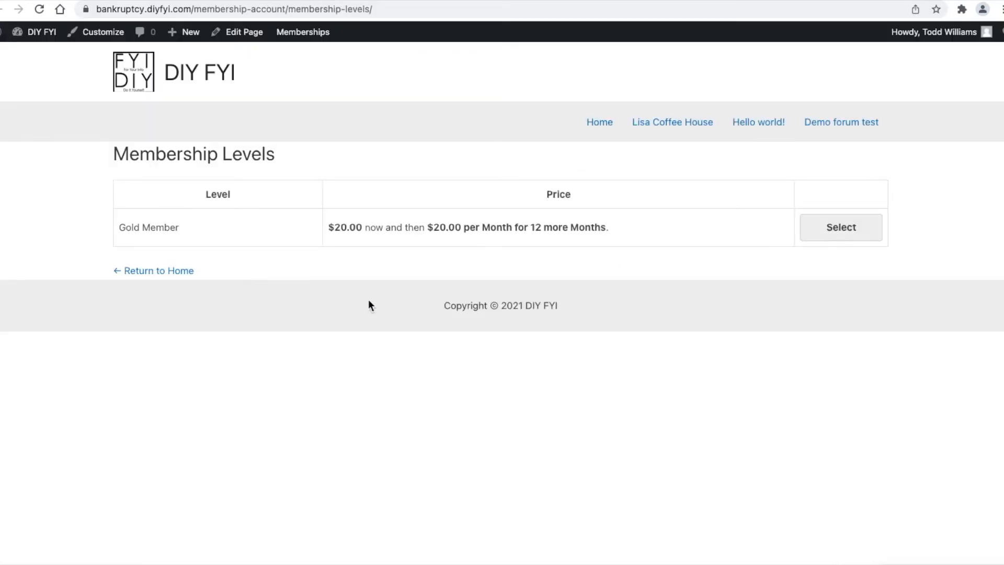
left_click(342, 2)
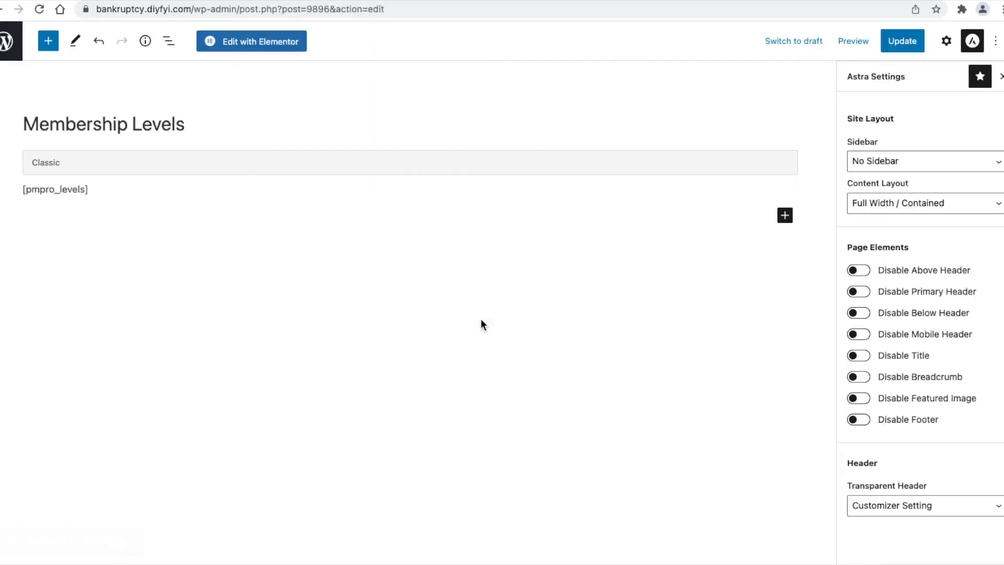
- Reopen the Membership Levels page from the page list and copy its [pmpro_levels] shortcode
left_click(1, 10)
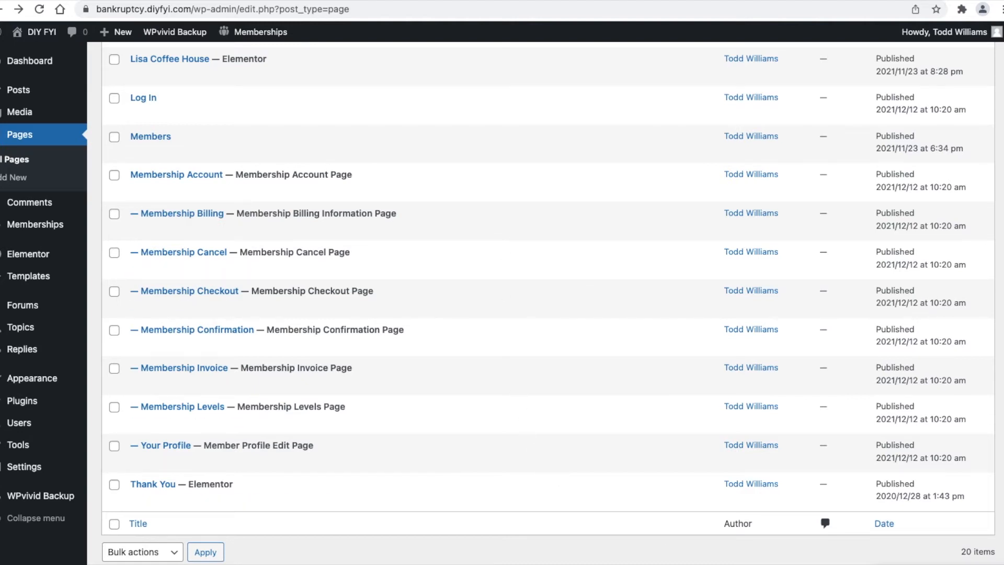
scroll(345, 415, "down", 1)
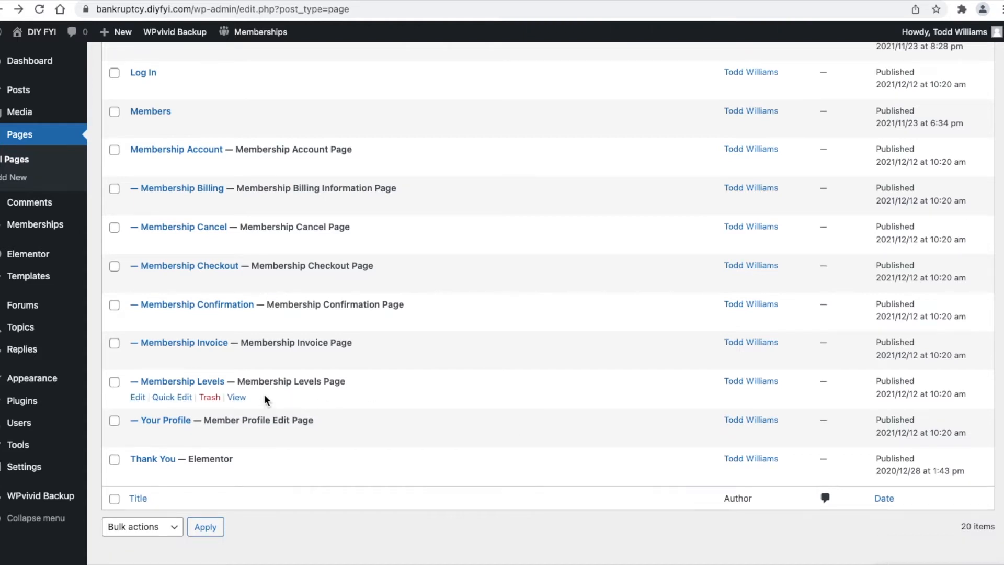
left_click(141, 398)
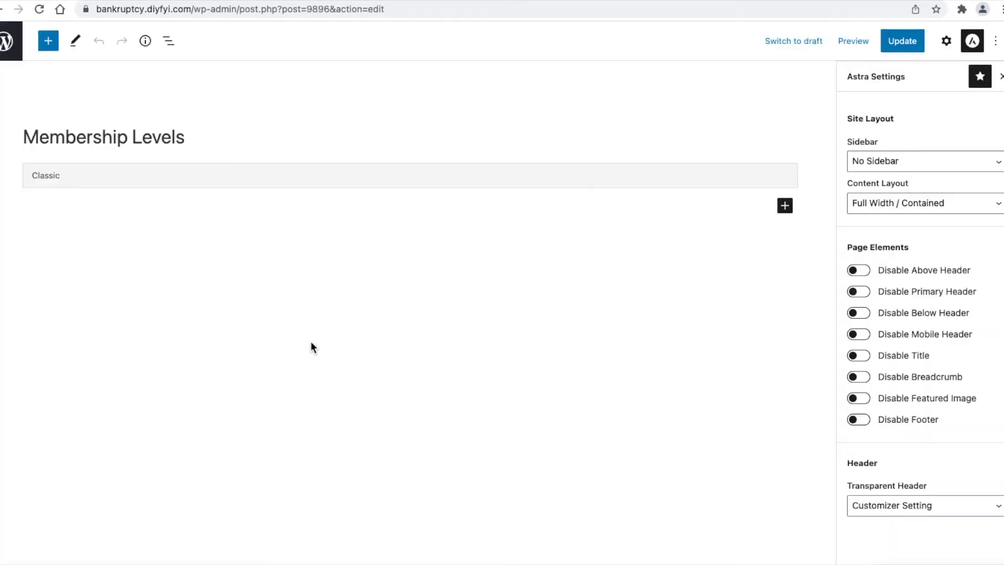
left_click(109, 204)
left_click_drag(109, 203, 4, 202)
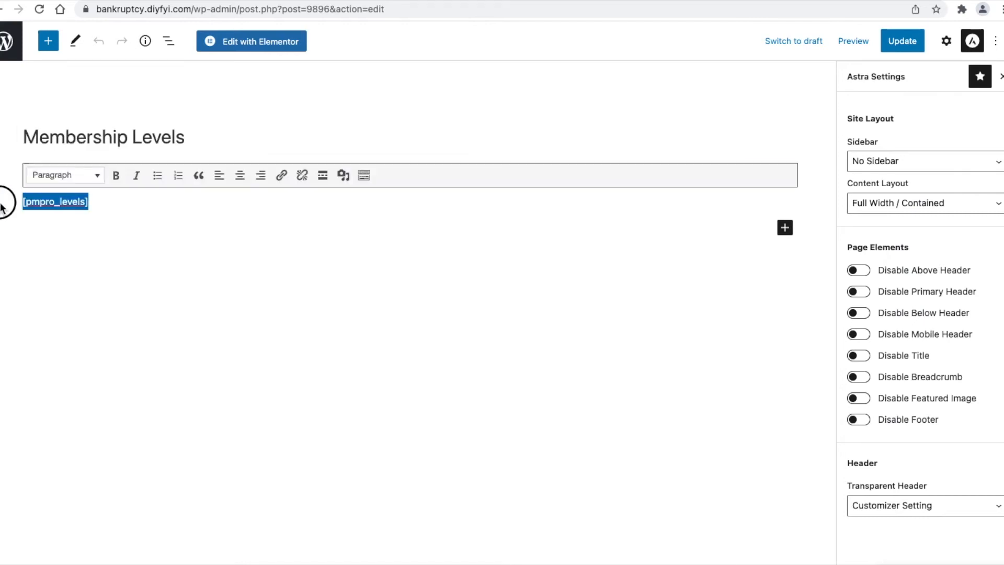
right_click(36, 205)
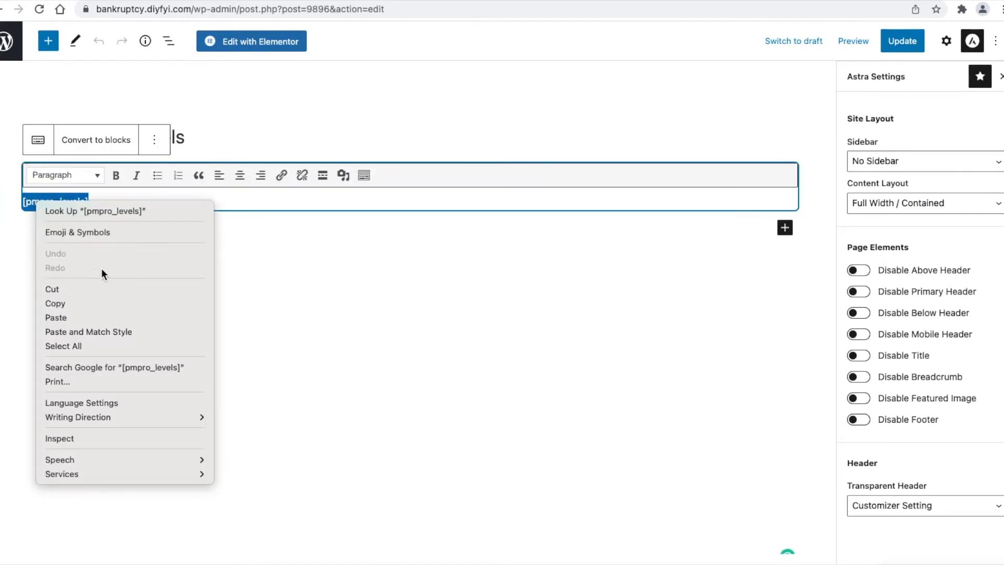
left_click(124, 302)
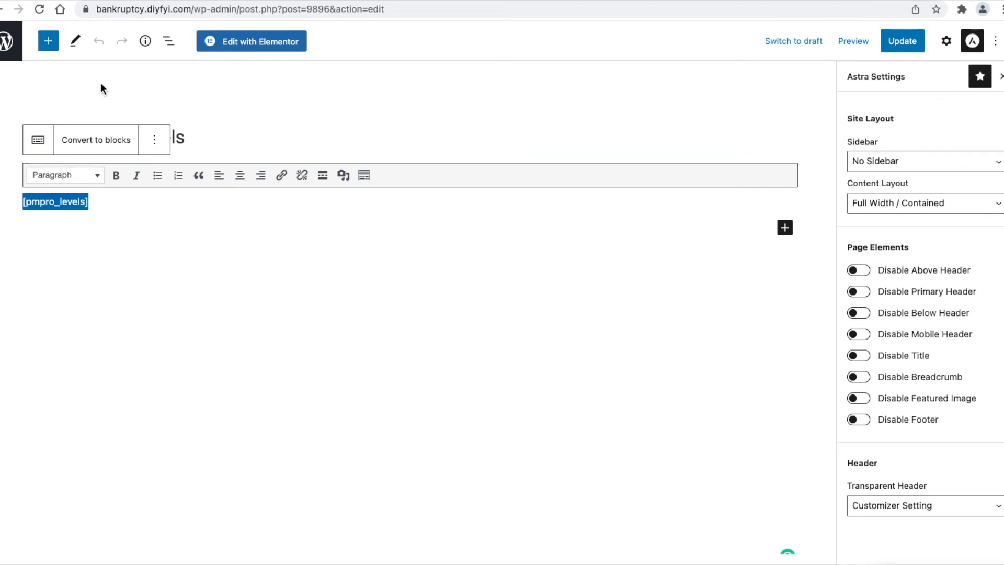
- Create a new page with No Sidebar and the Content Boxed content layout
left_click(2, 9)
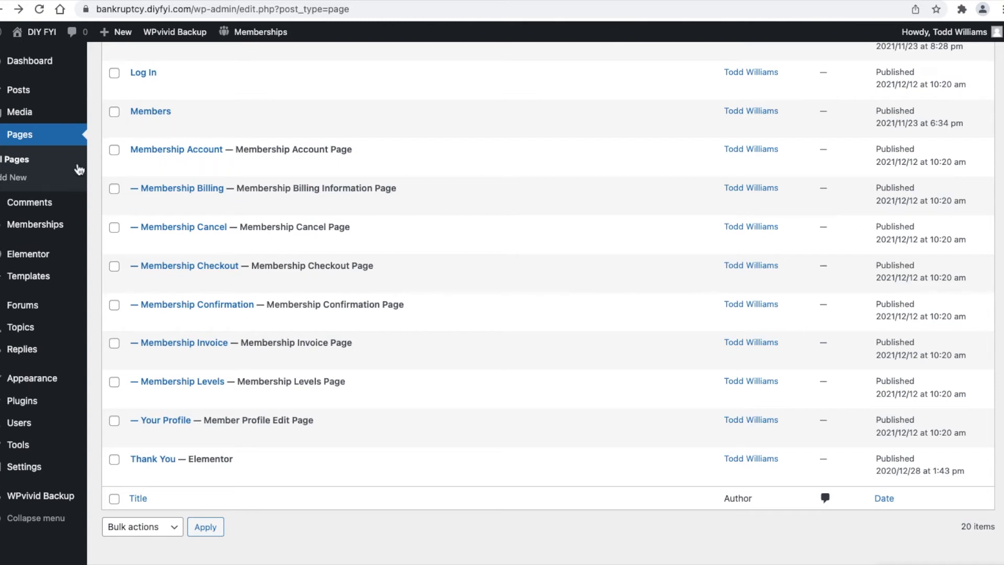
left_click(68, 180)
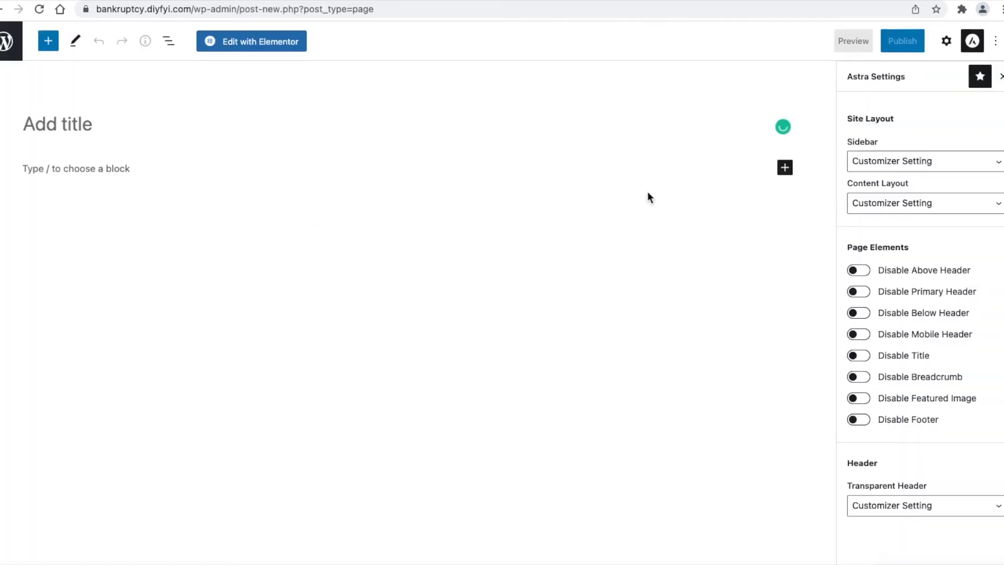
left_click(913, 162)
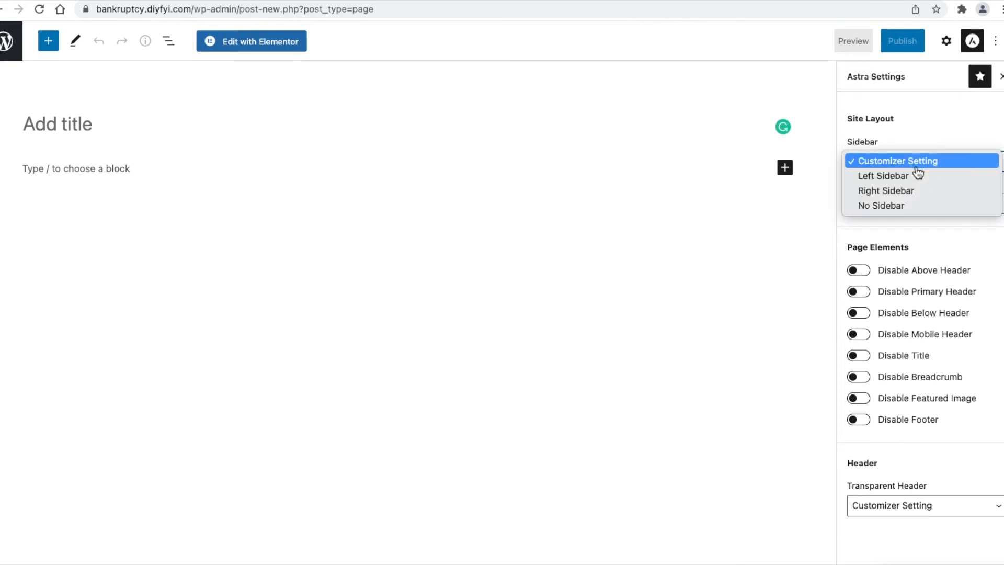
left_click(917, 209)
left_click(920, 202)
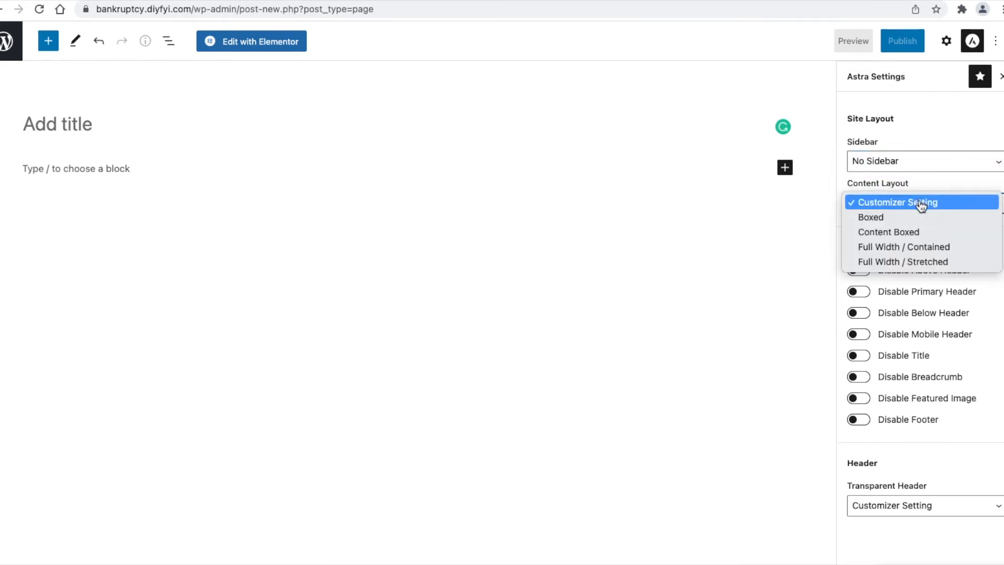
left_click(913, 233)
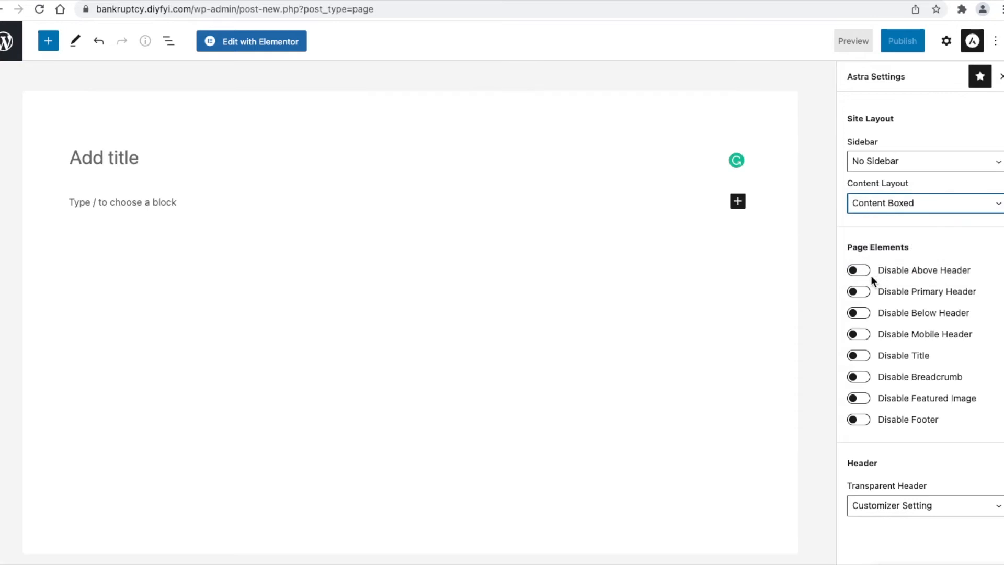
- Disable the above, primary, below and mobile headers, the title, the breadcrumb and the featured image for the new page
left_click(861, 271)
left_click(866, 292)
left_click(858, 315)
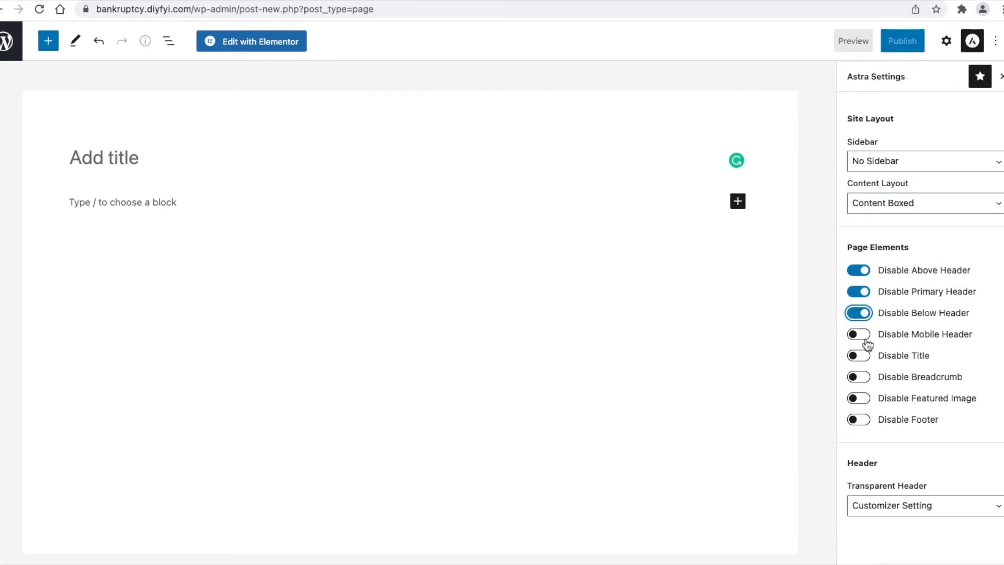
left_click(864, 336)
left_click(870, 357)
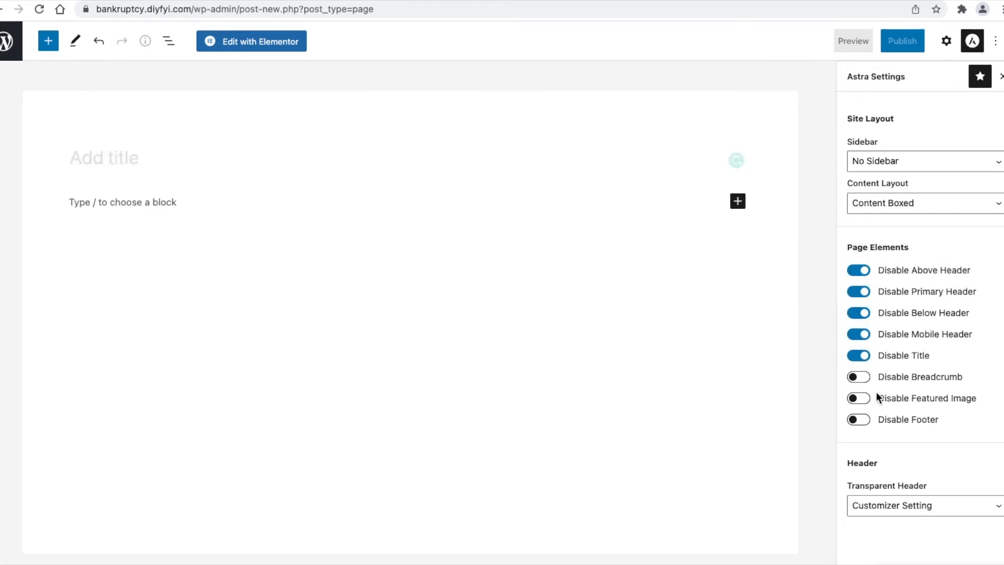
left_click(866, 377)
left_click(863, 398)
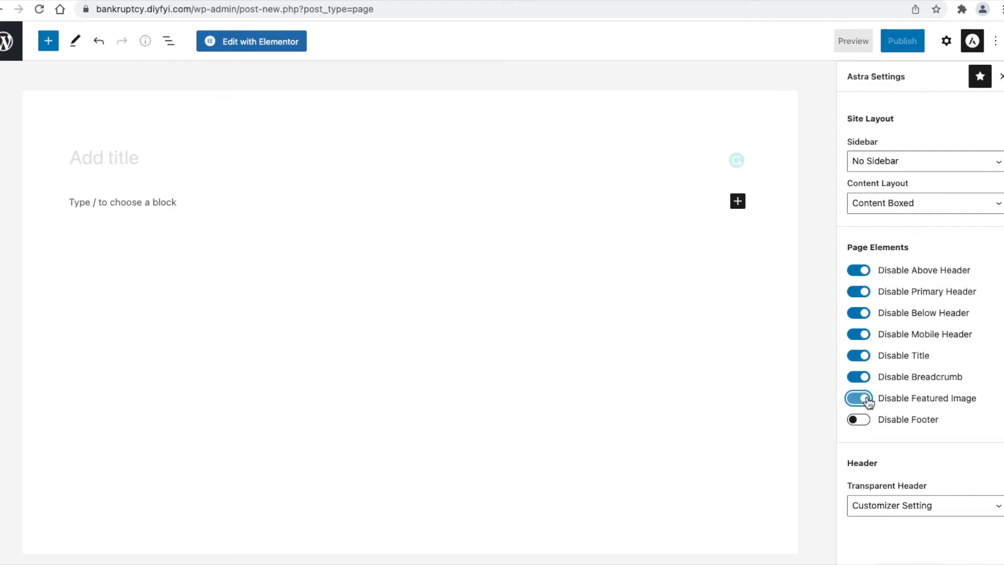
- Open the new page in the Elementor editor and add a section with two equal columns
left_click(265, 43)
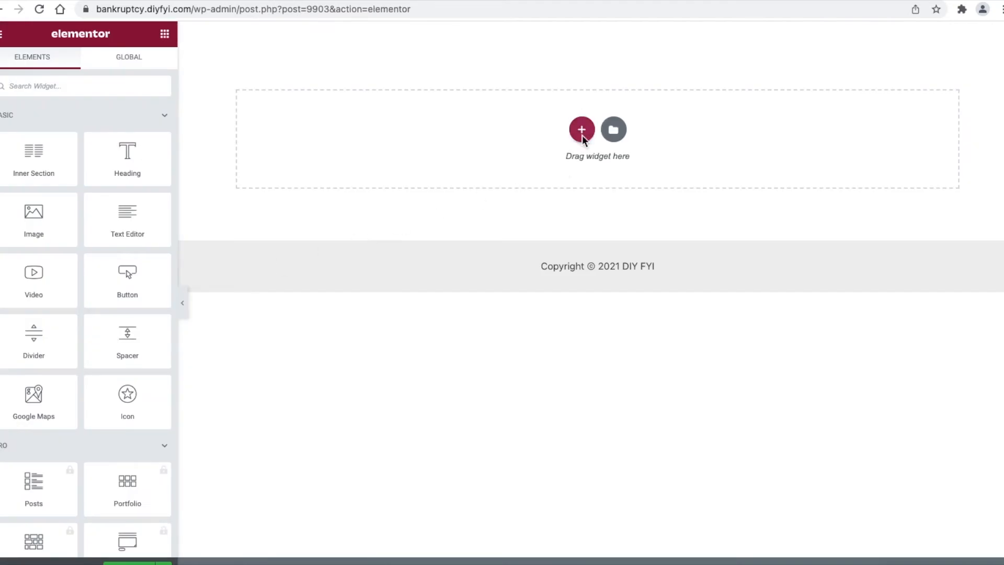
left_click(581, 130)
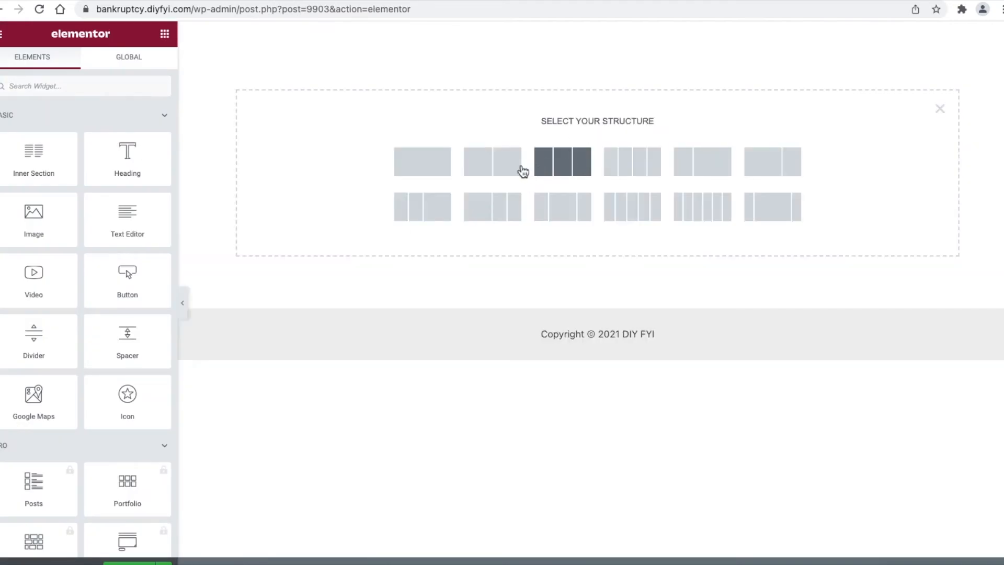
left_click(501, 166)
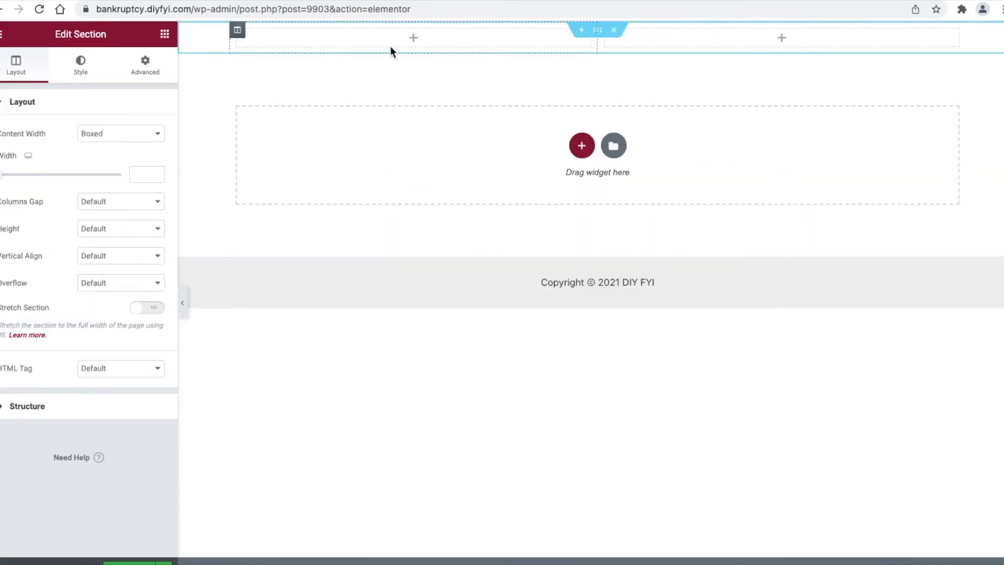
- Find the Shortcode widget and place it in the first column of the section
left_click(412, 44)
scroll(128, 341, "down", 15)
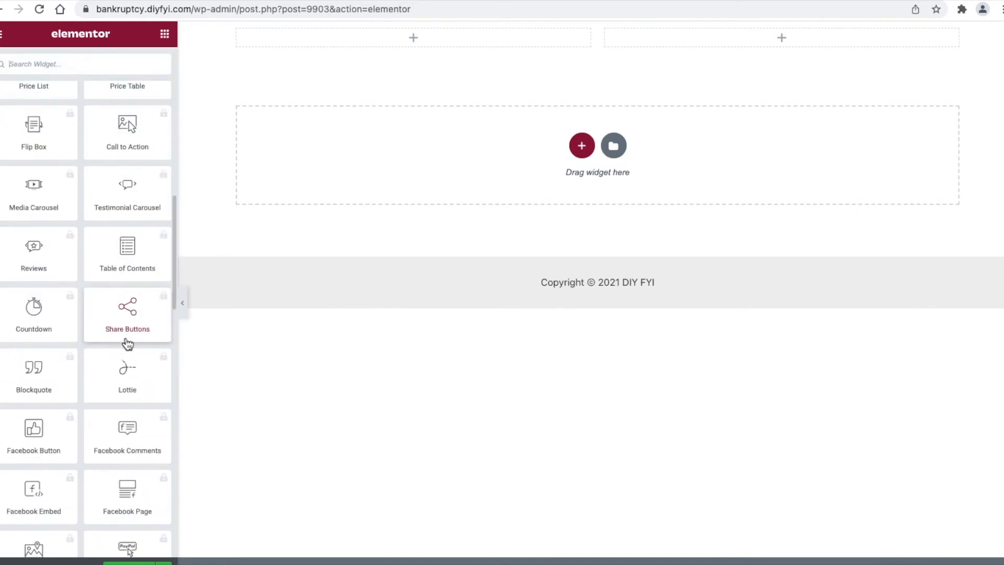
scroll(128, 350, "down", 7)
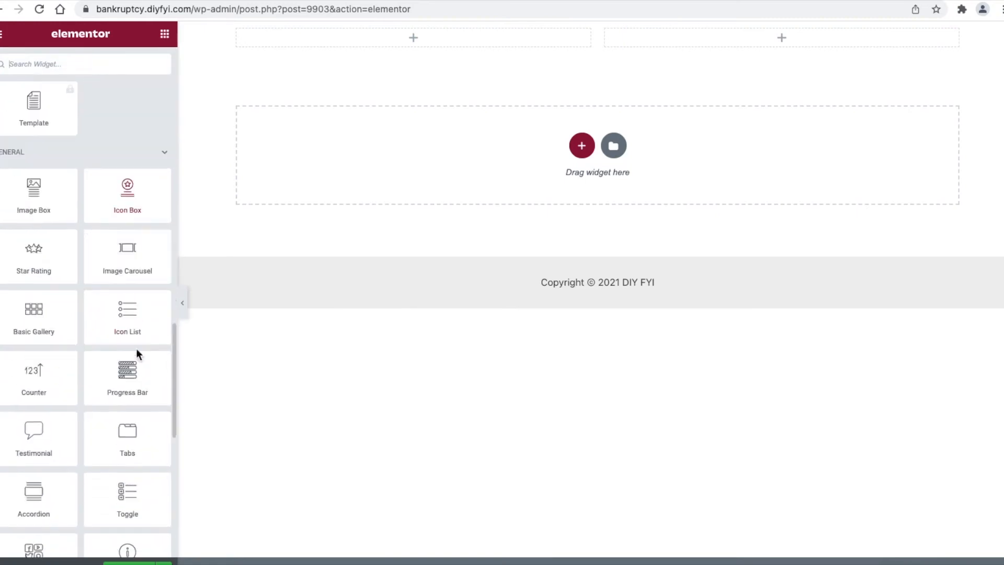
scroll(127, 408, "down", 1)
left_click_drag(124, 497, 421, 43)
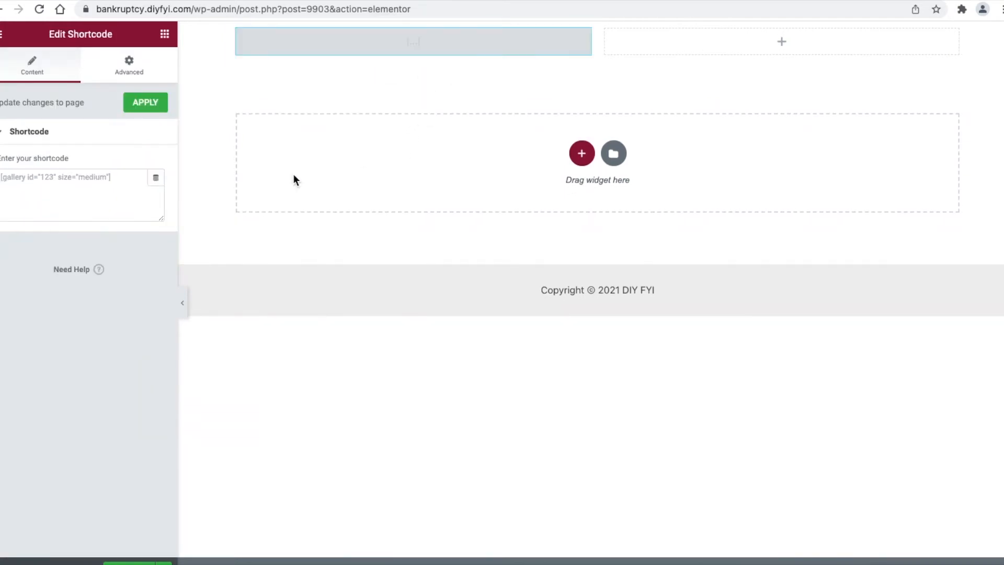
- Paste [pmpro_levels] into the Shortcode widget, apply it and preview the page
left_click(107, 176)
right_click(101, 174)
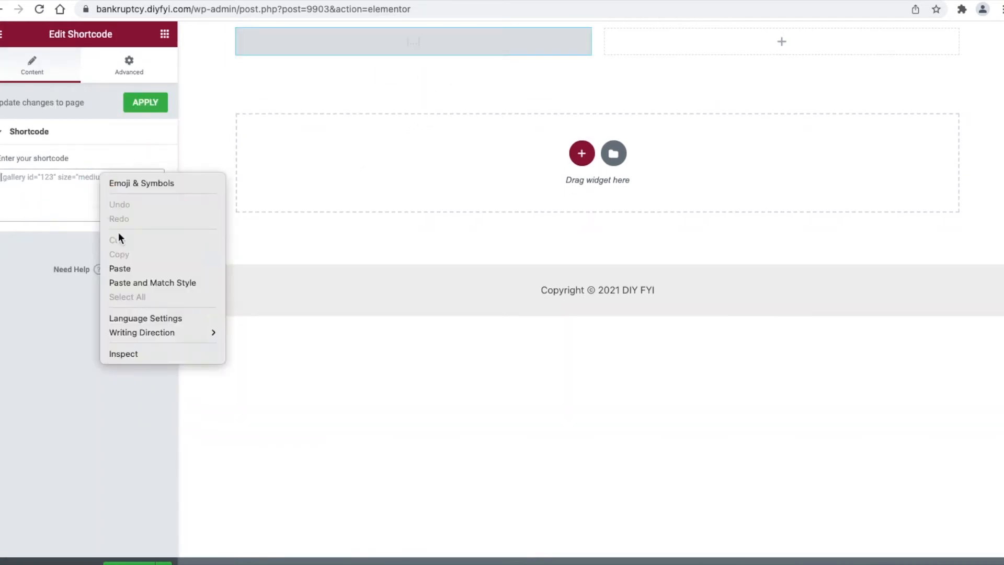
left_click(152, 269)
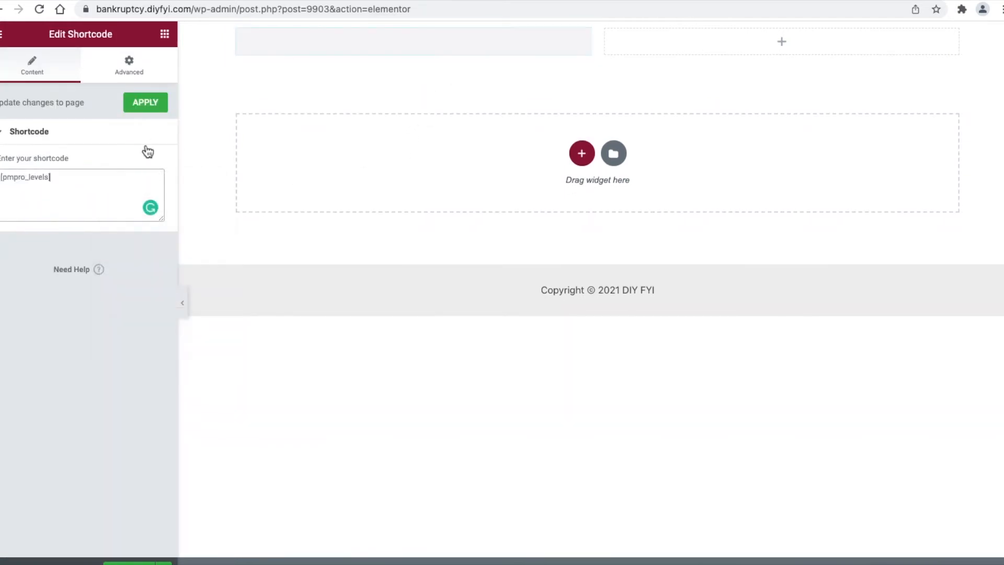
left_click(155, 113)
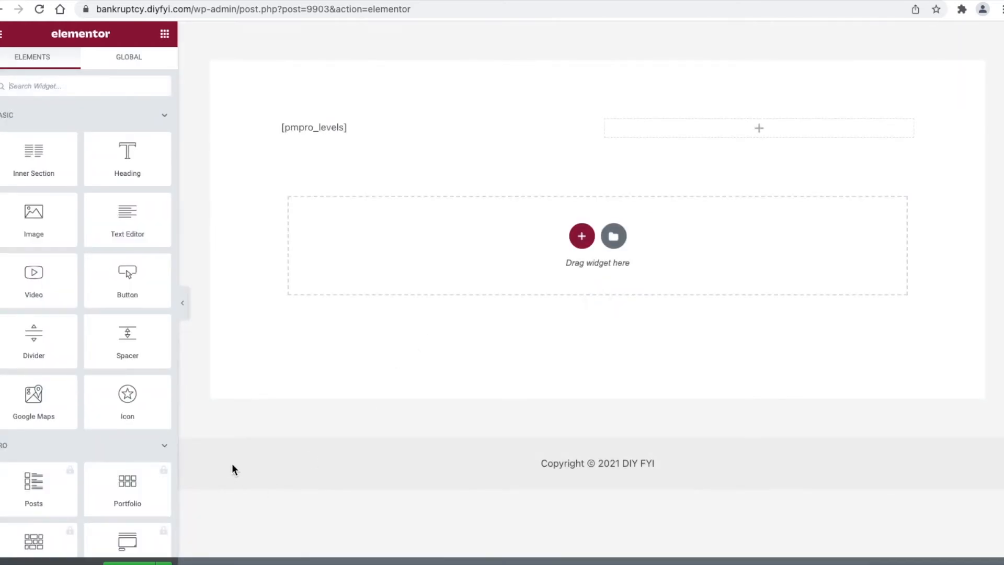
left_click(91, 561)
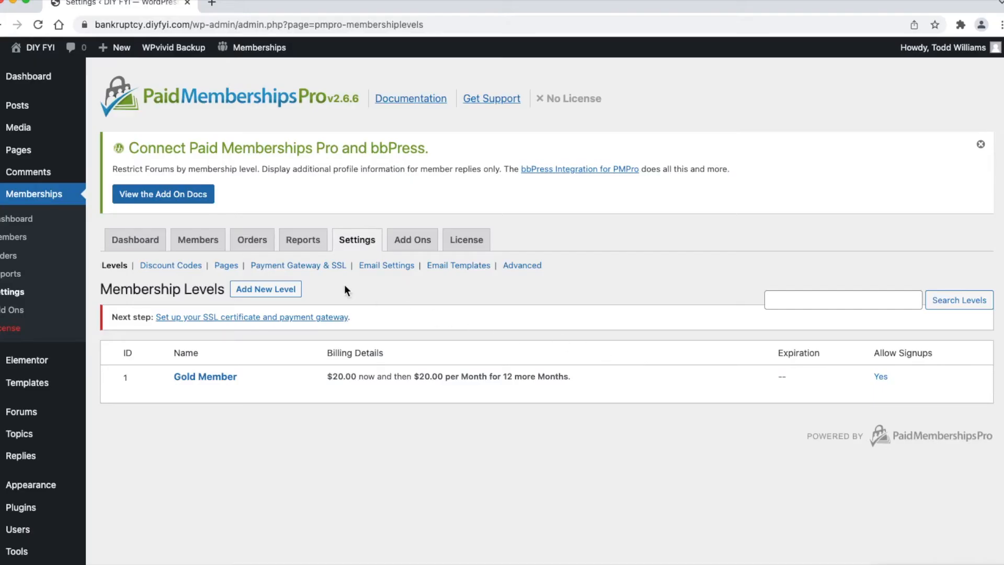
- In the Payment Gateway & SSL settings, choose Stripe as the payment gateway and keep the Sandbox/Testing environment
left_click(342, 272)
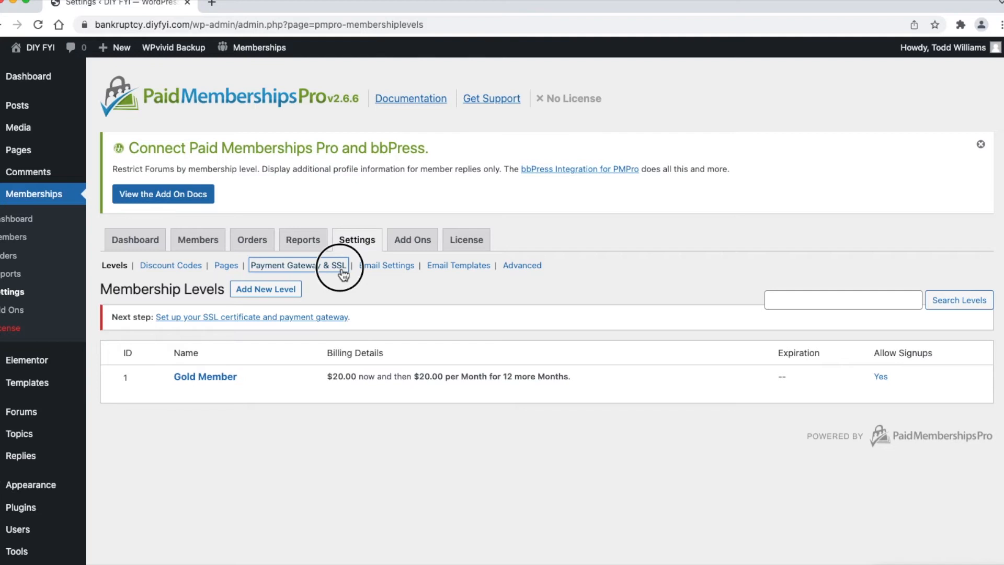
scroll(502, 390, "down", 3)
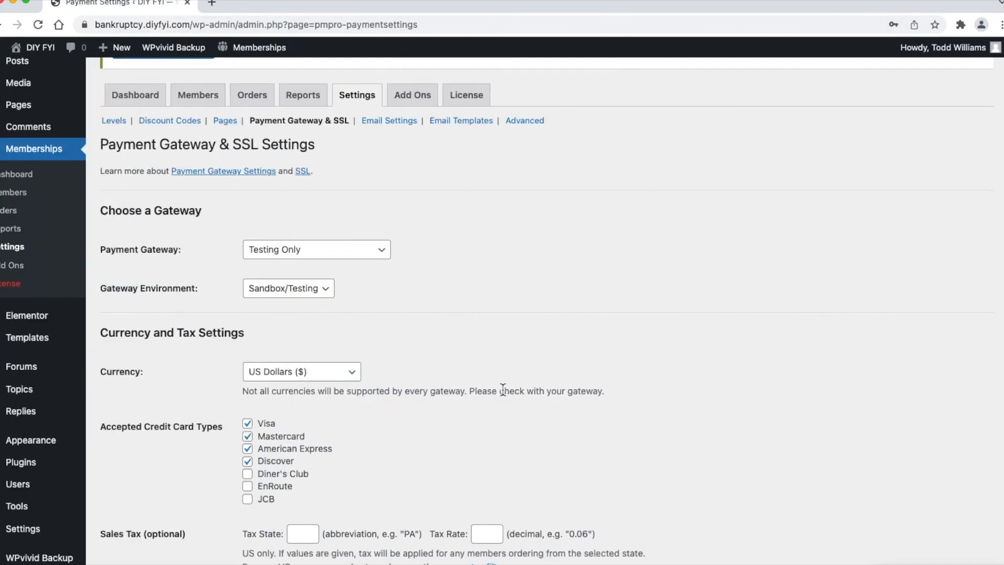
left_click(376, 249)
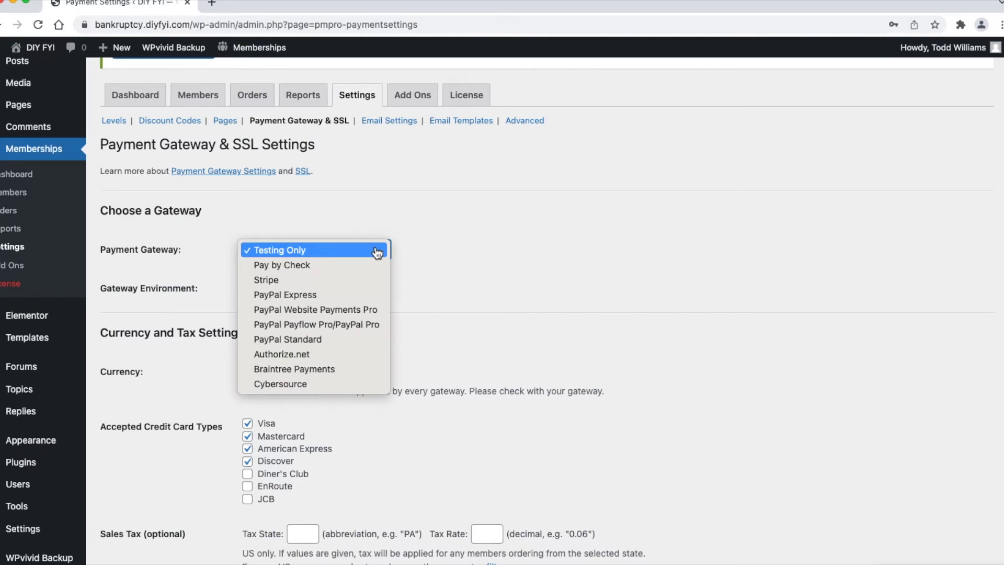
left_click(374, 286)
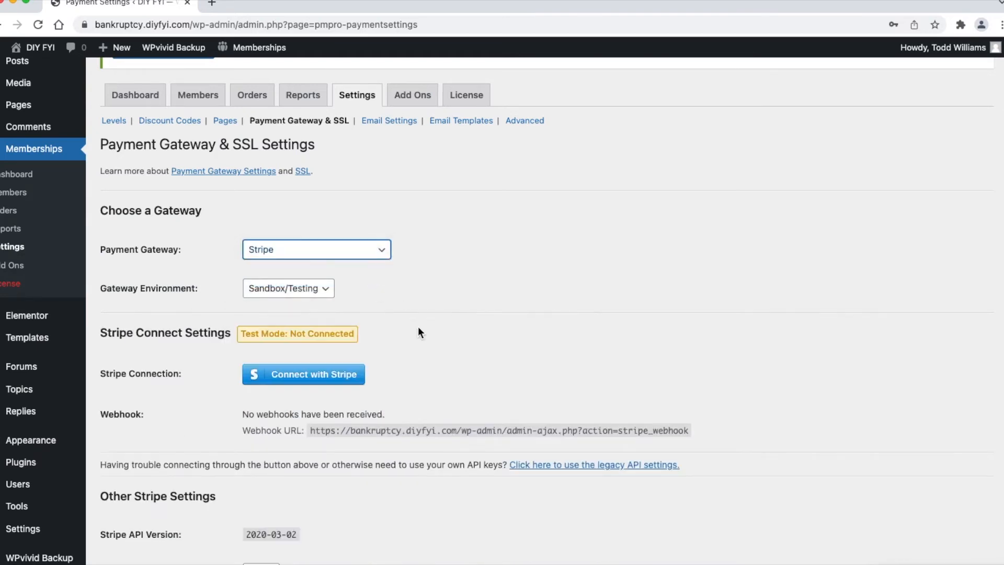
left_click(329, 289)
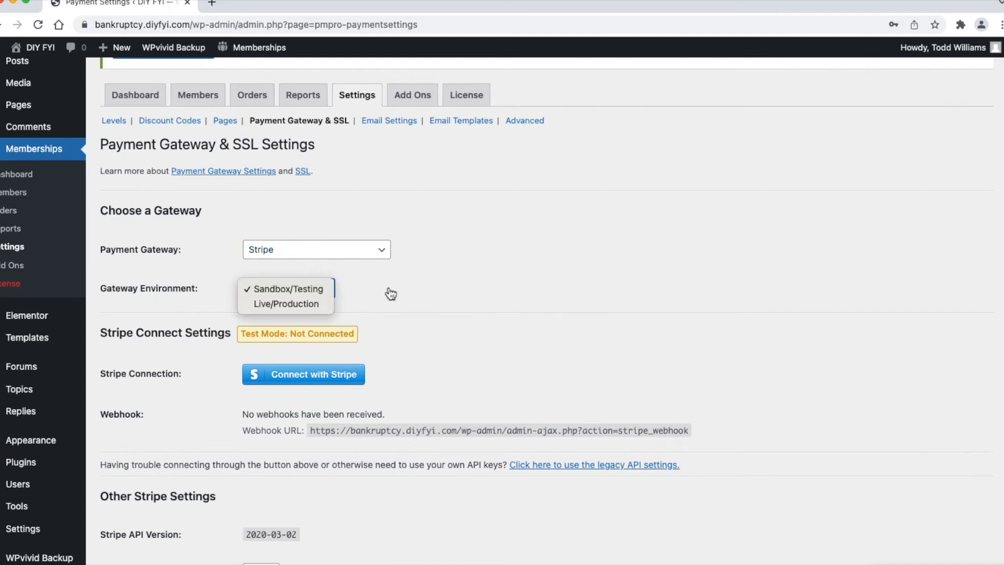
left_click(395, 294)
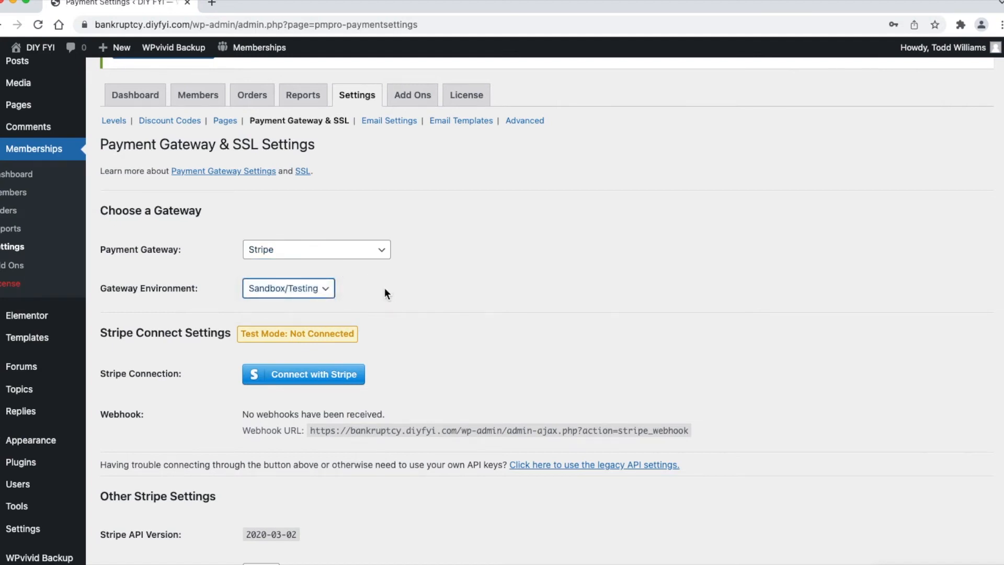
- Review the Stripe, currency, tax and SSL options and save the payment gateway settings
scroll(435, 308, "down", 1)
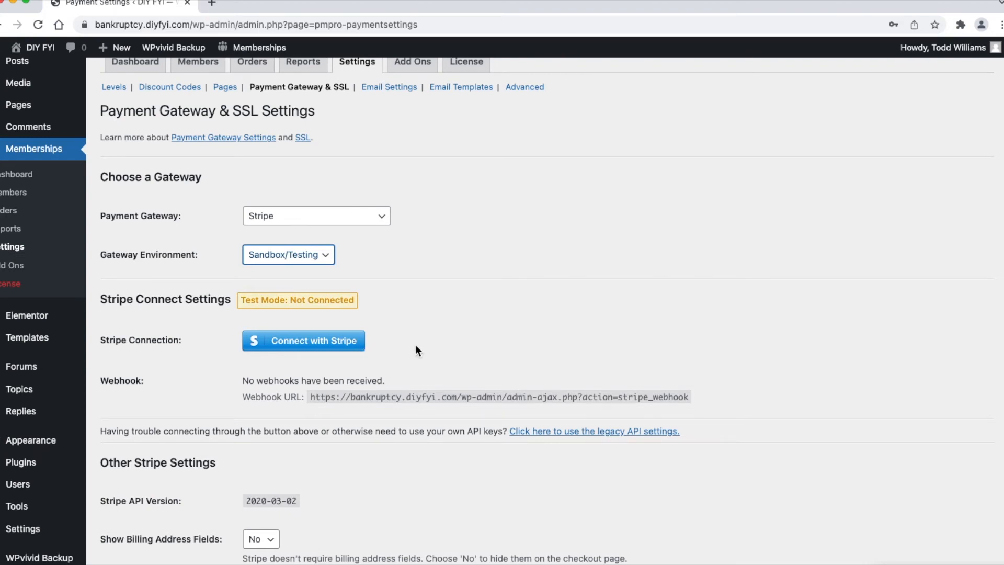
scroll(416, 350, "down", 3)
scroll(418, 349, "down", 5)
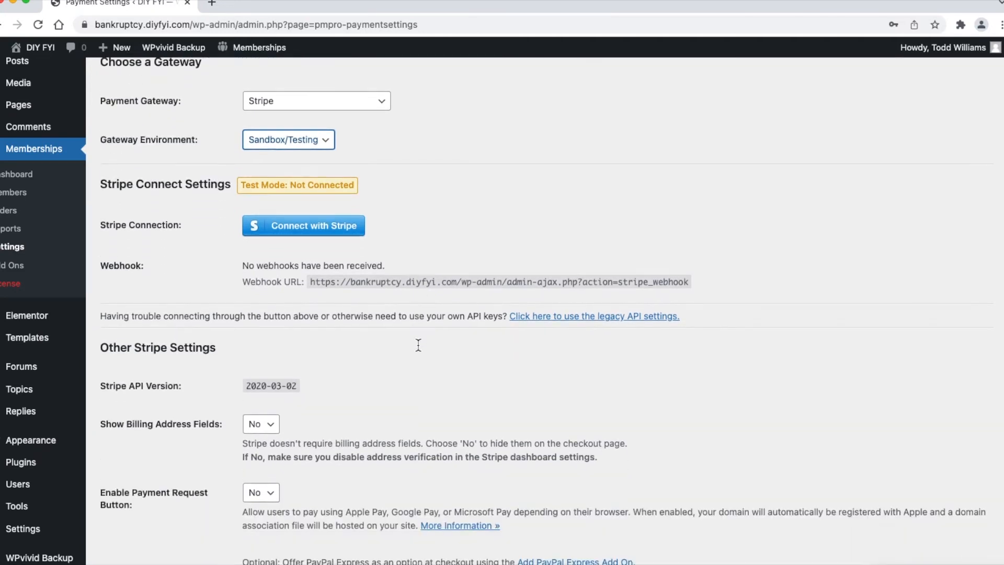
scroll(388, 297, "down", 3)
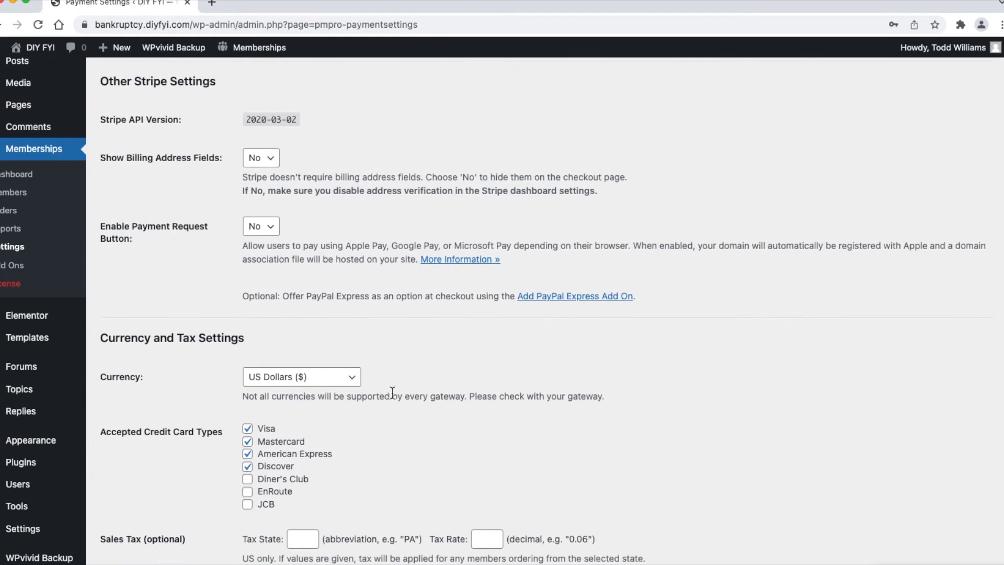
scroll(391, 395, "down", 10)
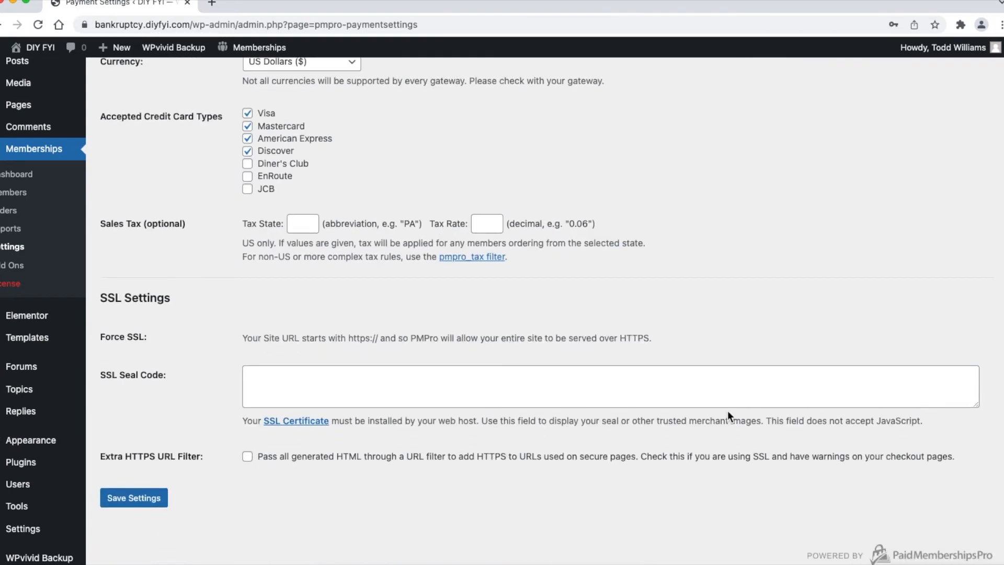
left_click(159, 498)
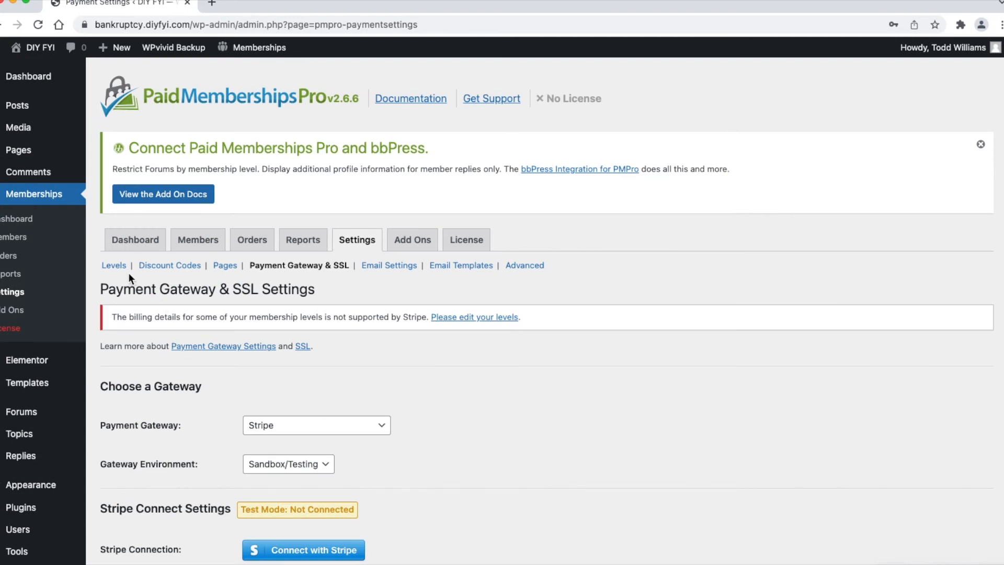
- Edit the Gold Member level to set its Billing Cycle Limit to 0 and save the level
left_click(113, 266)
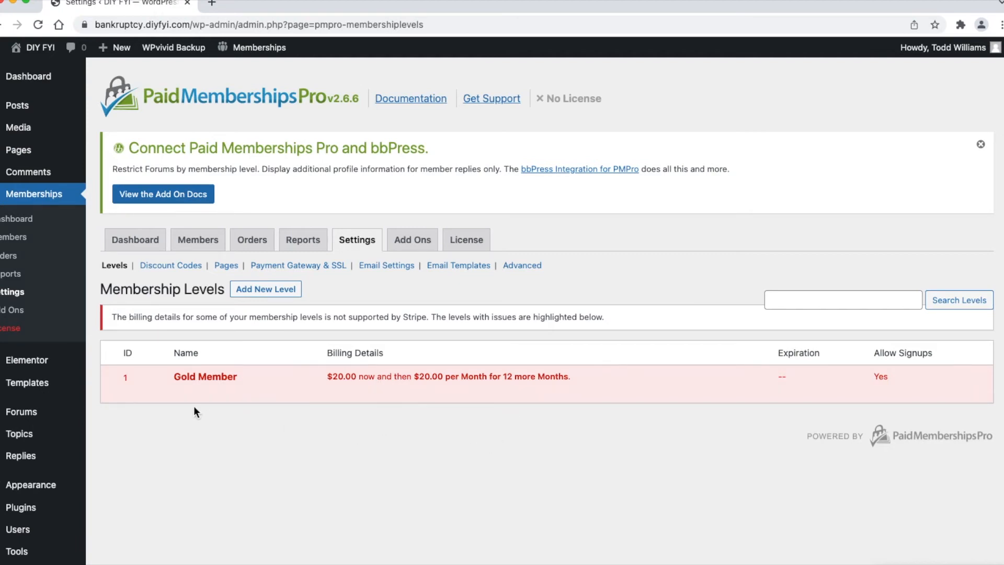
left_click(181, 391)
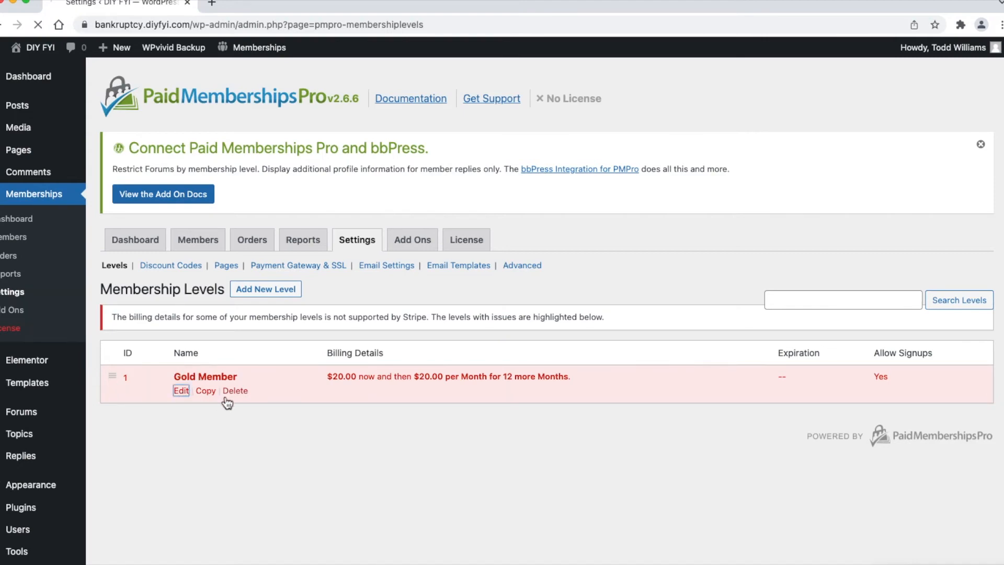
scroll(506, 450, "down", 9)
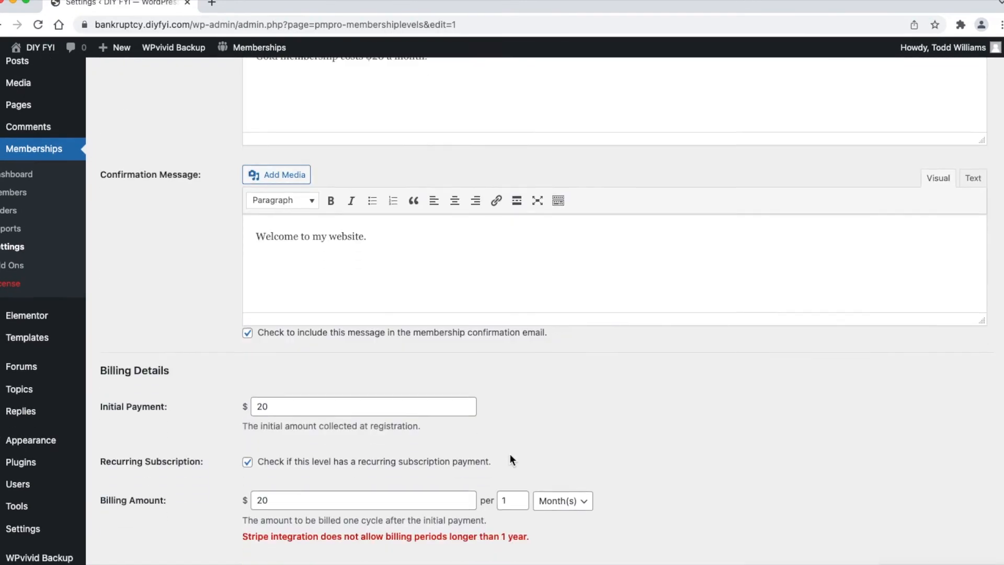
scroll(509, 453, "down", 5)
double_click(265, 339)
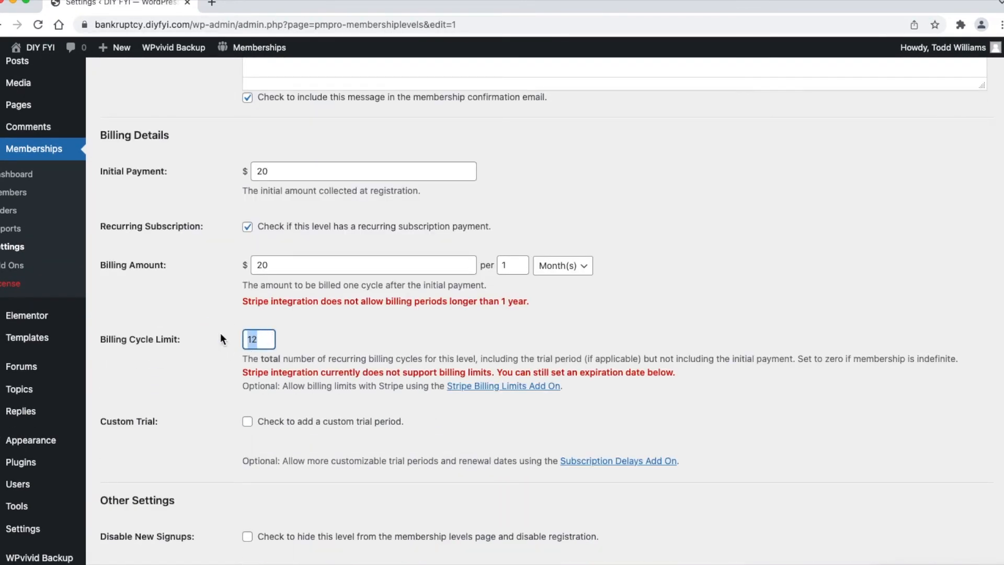
type("0")
scroll(419, 402, "down", 5)
left_click(128, 487)
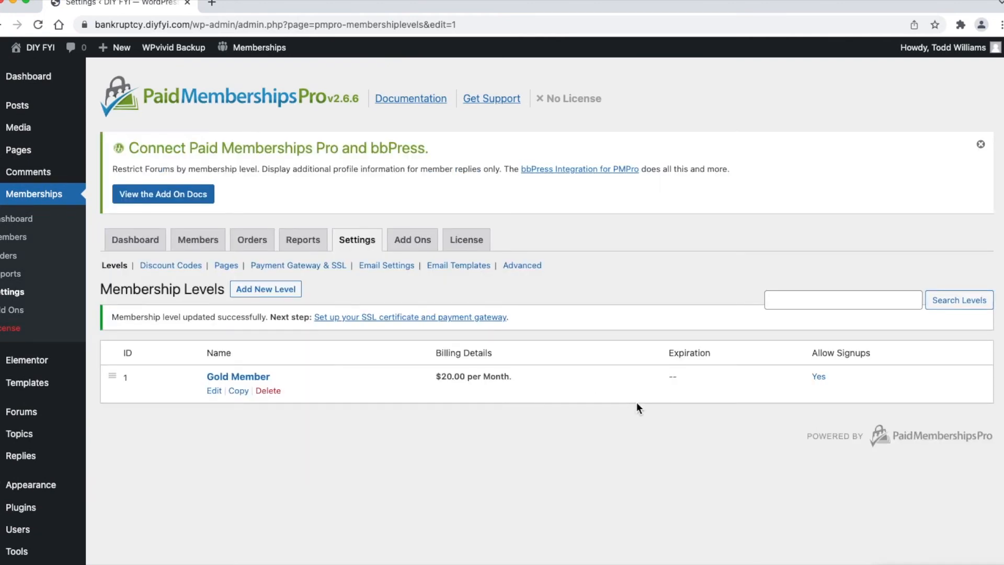
- In the Email Settings, replace the part before the @ in From Email with a dotted customer service mailbox name
left_click(396, 266)
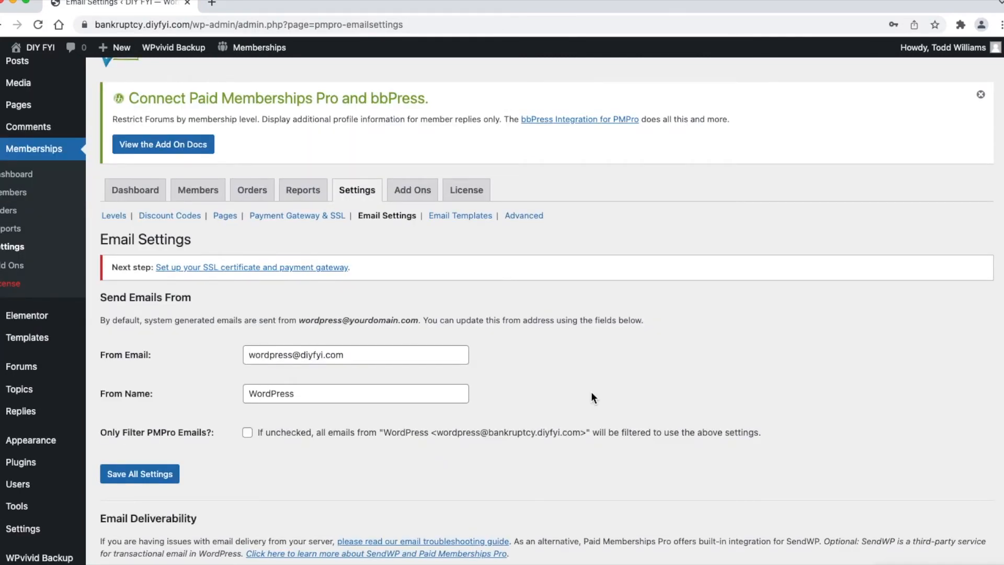
left_click(291, 355)
left_click_drag(291, 355, 238, 352)
type("cusatomer")
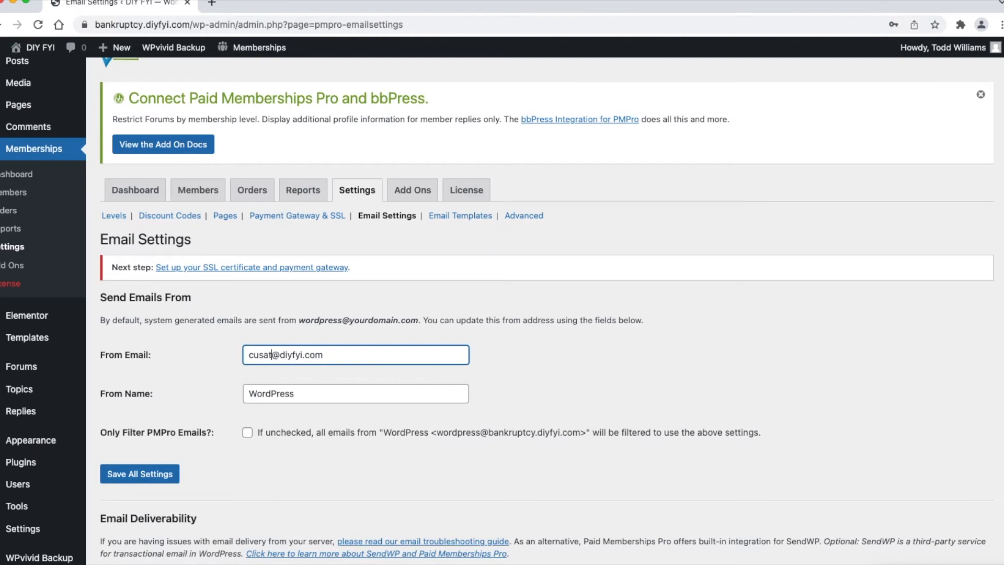
key("BackSpace")
key("BackSpace")
key("BackSpace")
key("BackSpace")
key("BackSpace")
key("BackSpace")
type("tomer se")
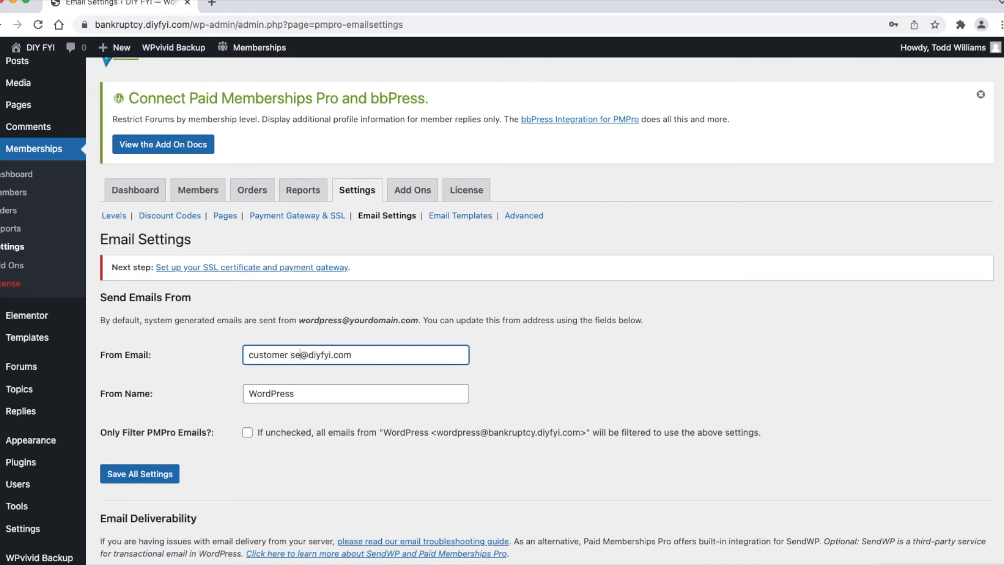
type("rvice")
key("Left")
key("Left")
key("Left")
key("Left")
key("Left")
key("Left")
key("Left")
key("BackSpace")
type(".")
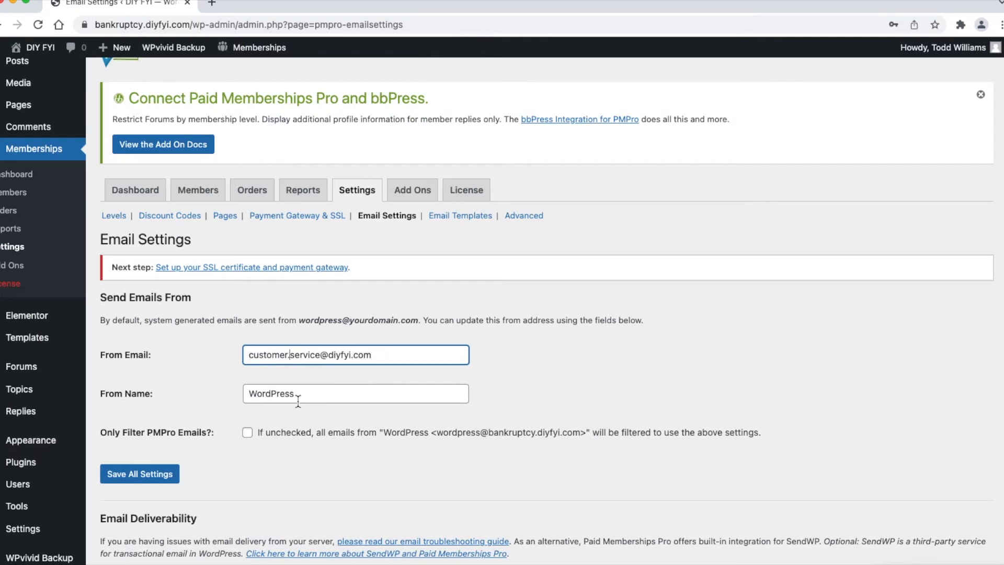
- Replace the From Name in the Email Settings with diyfyi.com
left_click_drag(298, 397, 242, 391)
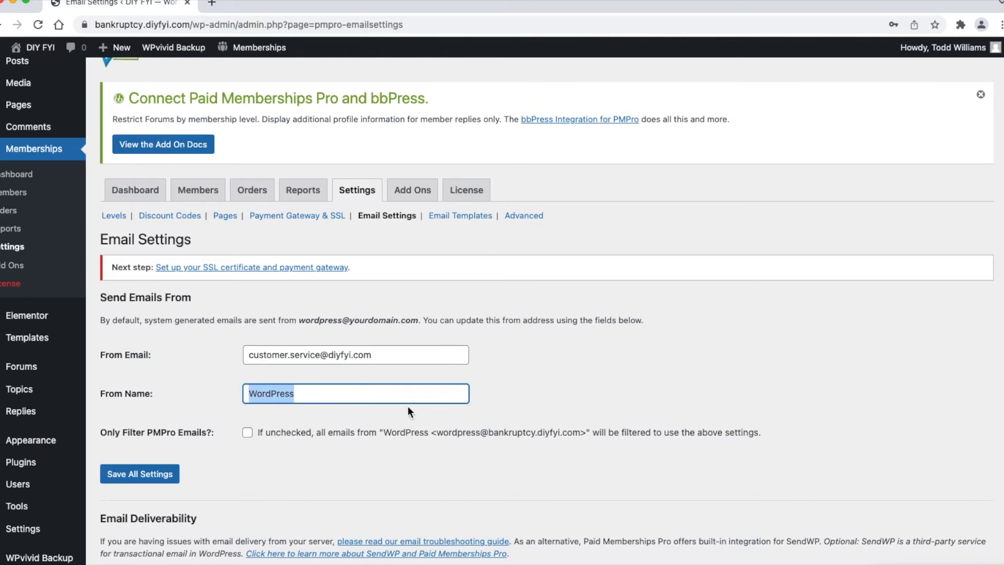
type("diyf")
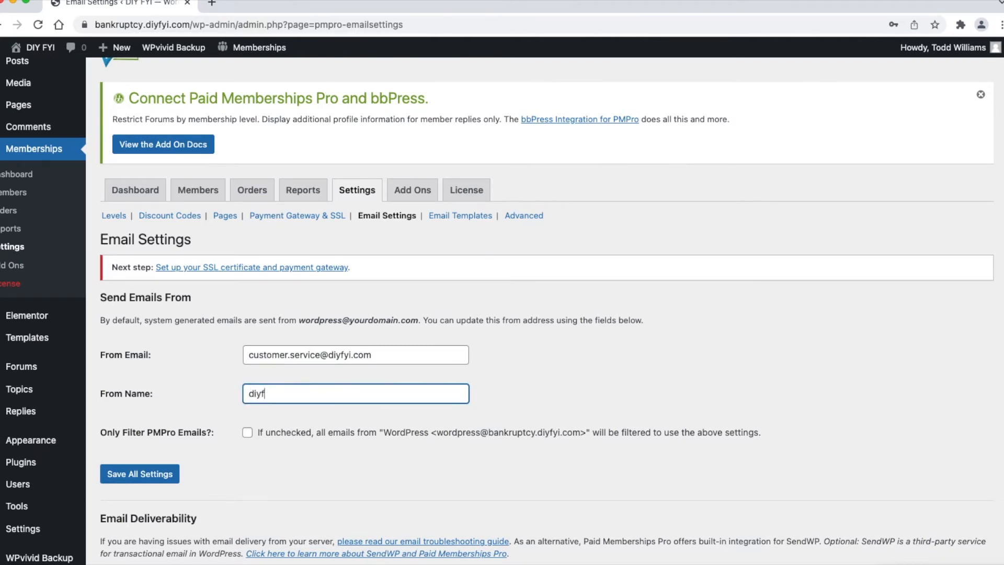
type("yi.com")
- Enable Only Filter PMPro Emails, save all email settings and look over the Other Email Settings
left_click(248, 433)
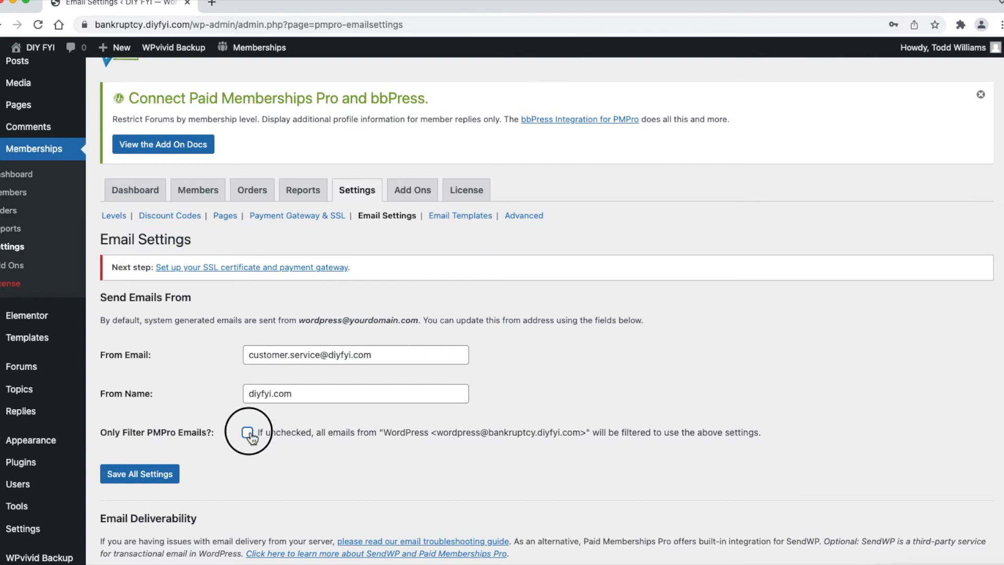
left_click(248, 433)
scroll(366, 468, "down", 3)
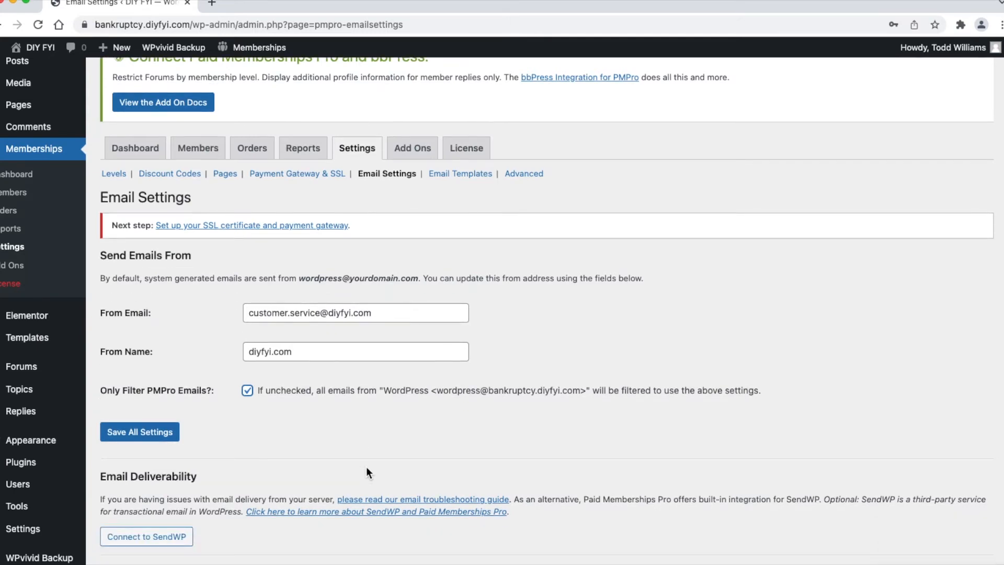
scroll(367, 470, "down", 2)
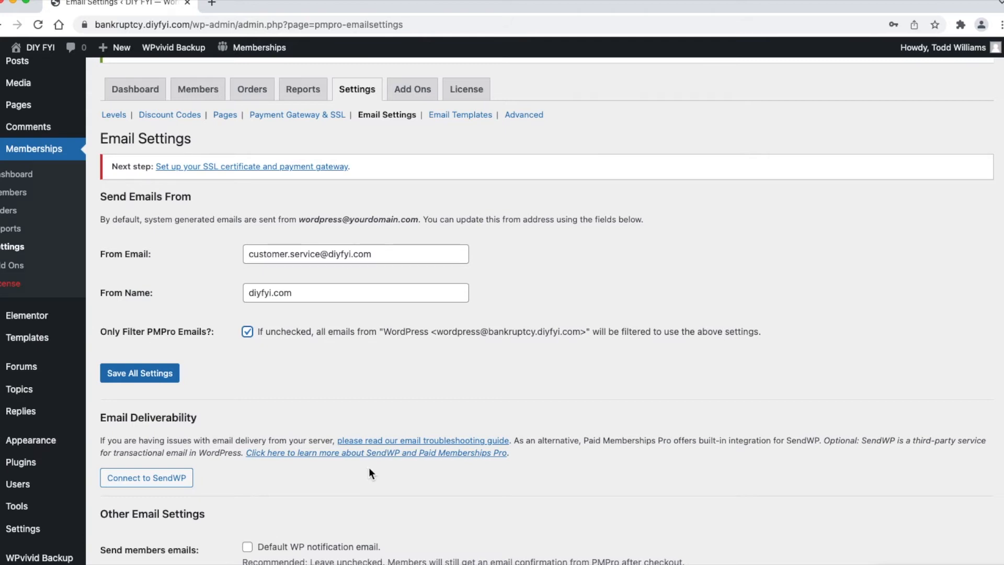
left_click(174, 377)
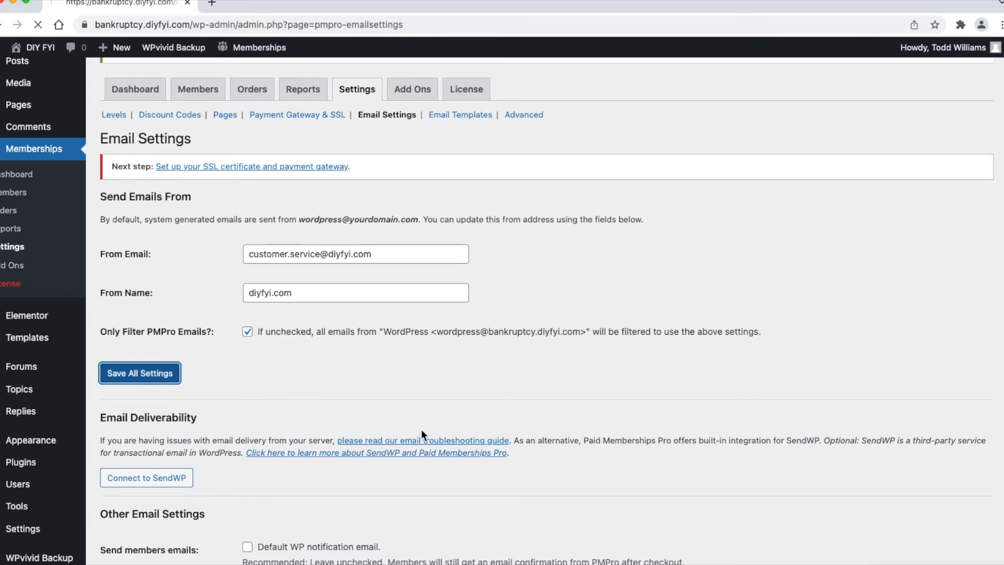
scroll(484, 451, "down", 4)
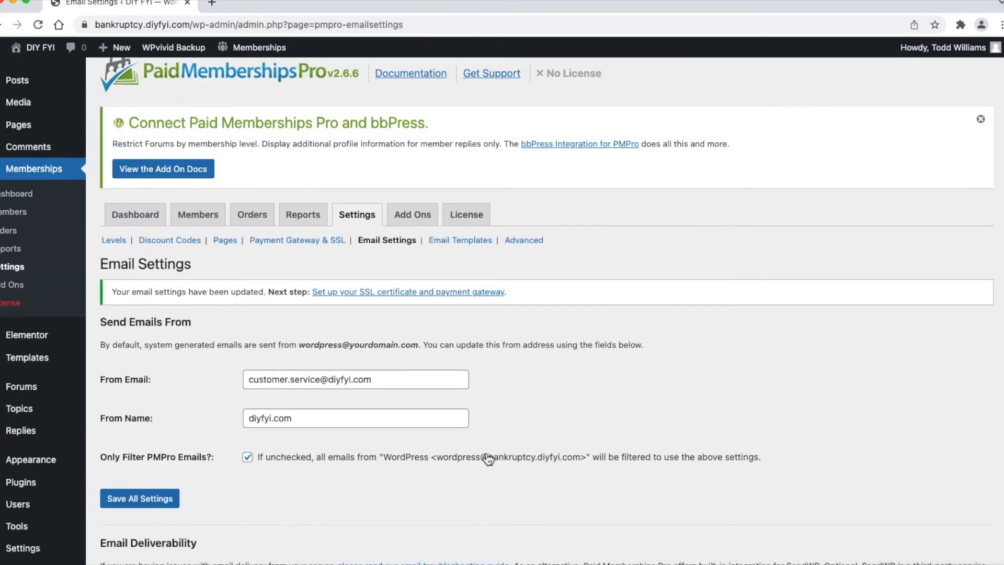
scroll(487, 458, "down", 1)
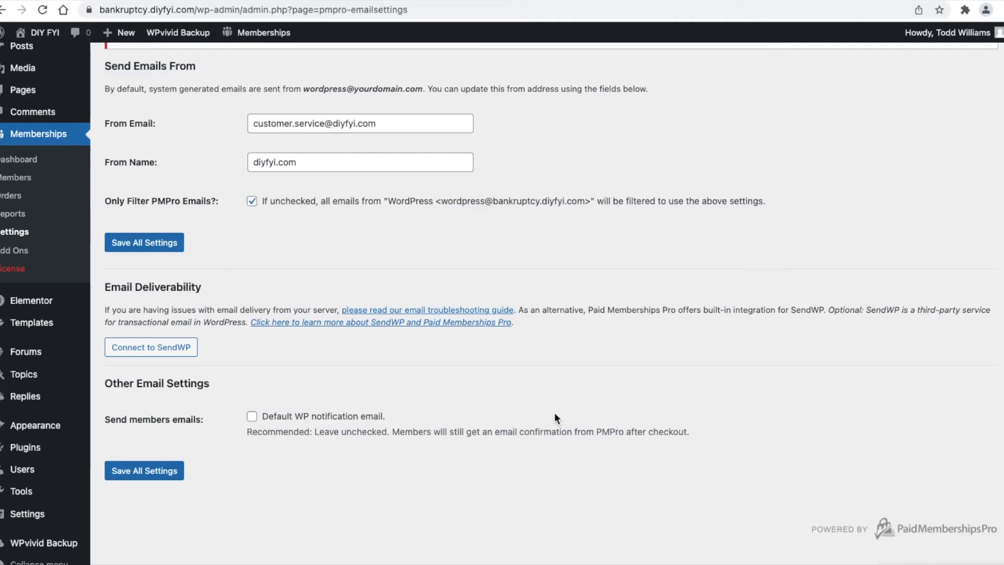
- Open the Email Templates settings and load the Membership Expired template for viewing
scroll(555, 412, "up", 5)
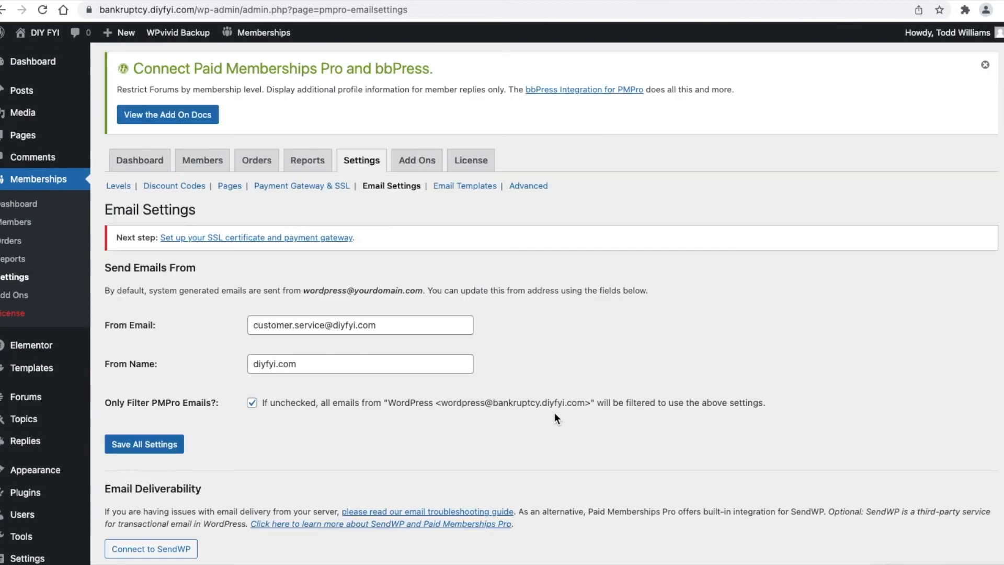
left_click(485, 191)
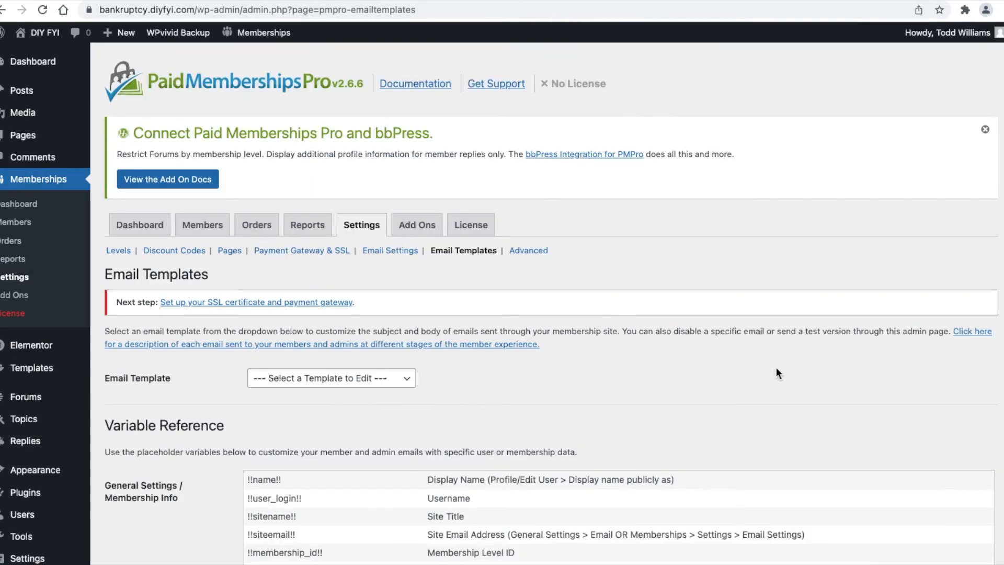
scroll(777, 370, "down", 2)
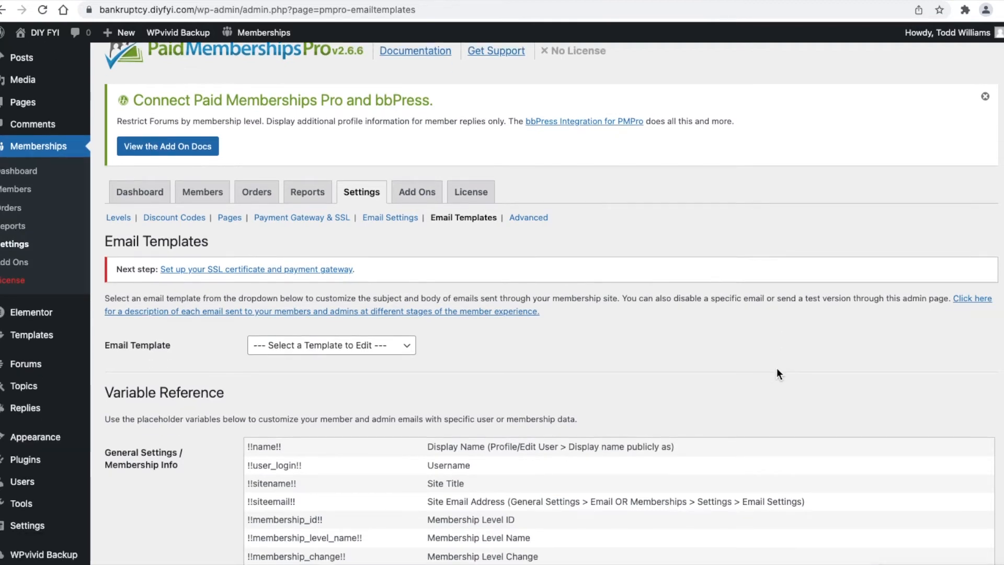
scroll(777, 370, "down", 2)
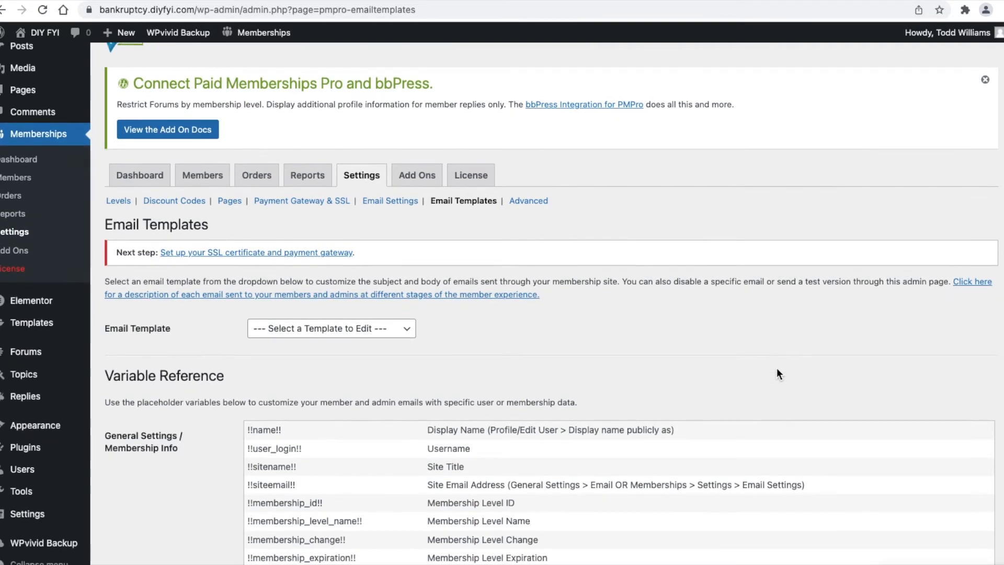
scroll(776, 374, "down", 2)
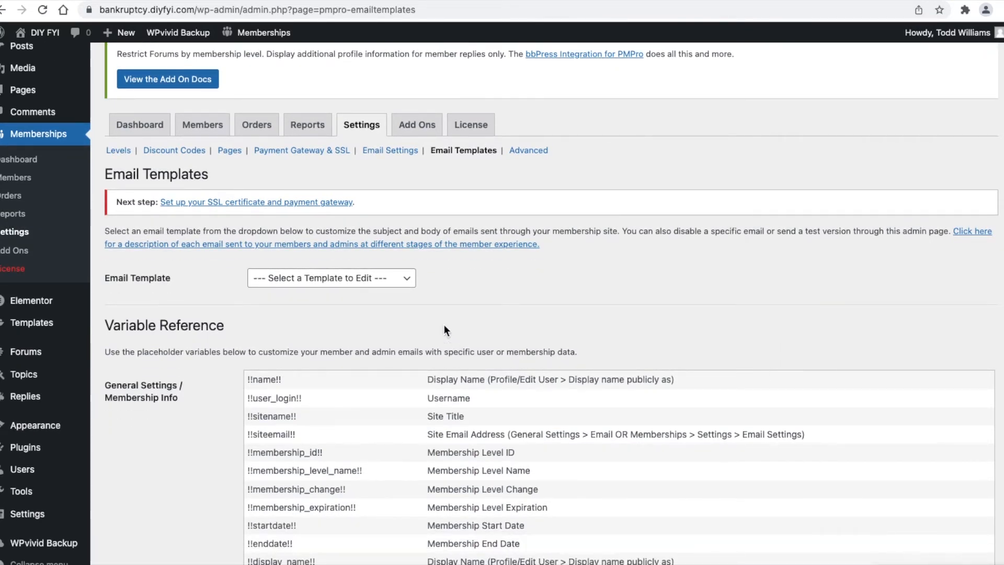
left_click(414, 282)
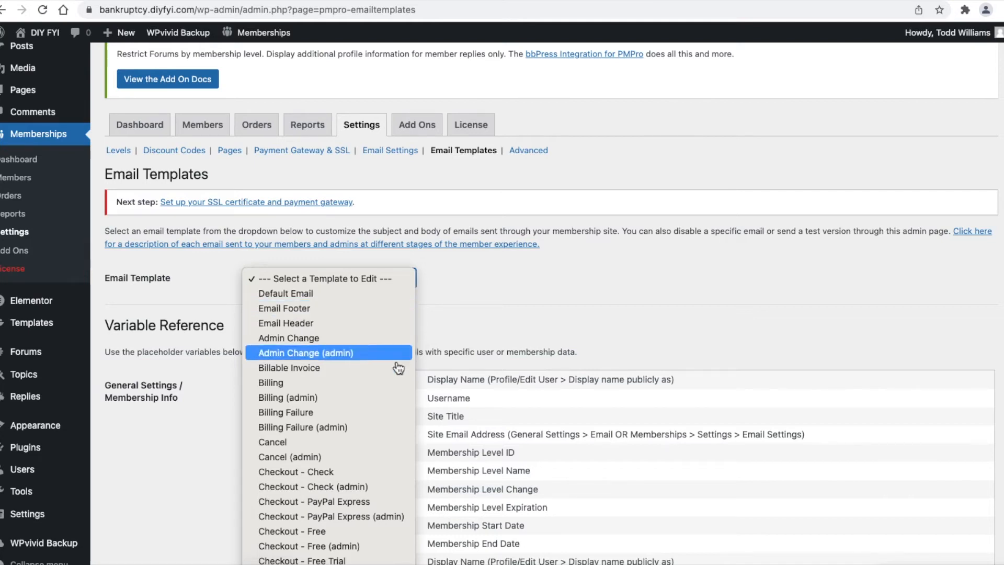
scroll(396, 435, "down", 10)
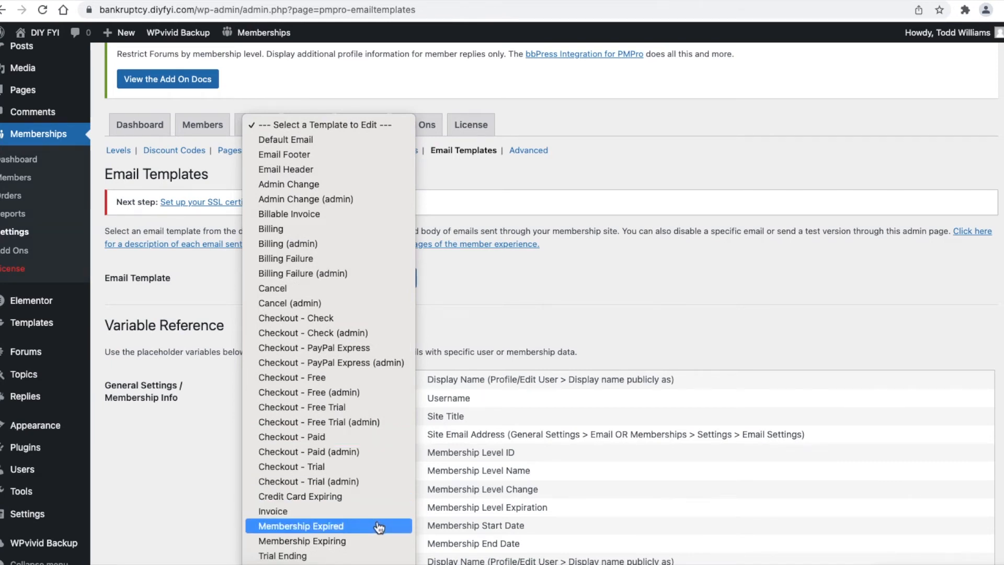
left_click(383, 526)
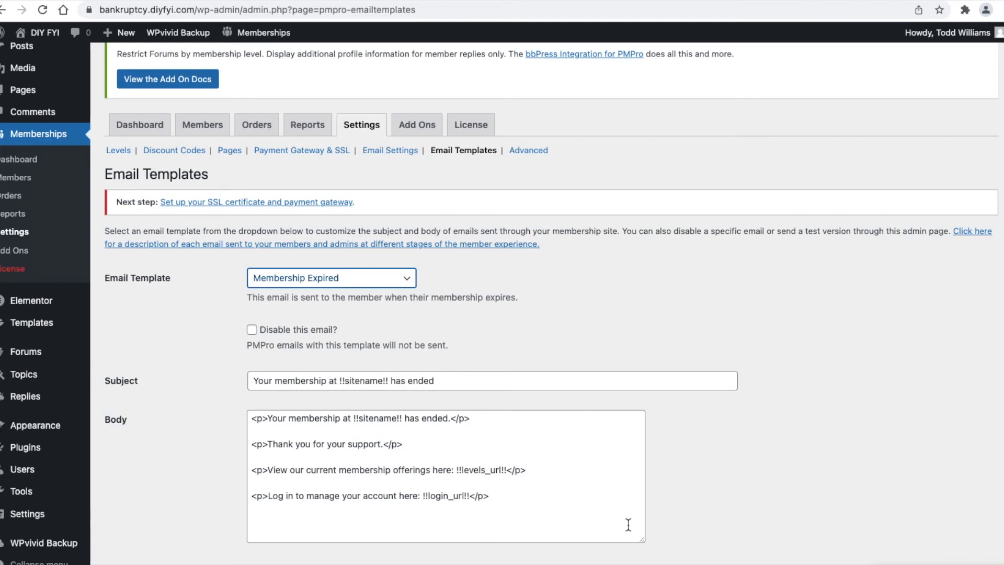
- Review the Membership Expired template and the !!user_login!! entry in the Variable Reference, and clear the template selection
scroll(460, 383, "down", 5)
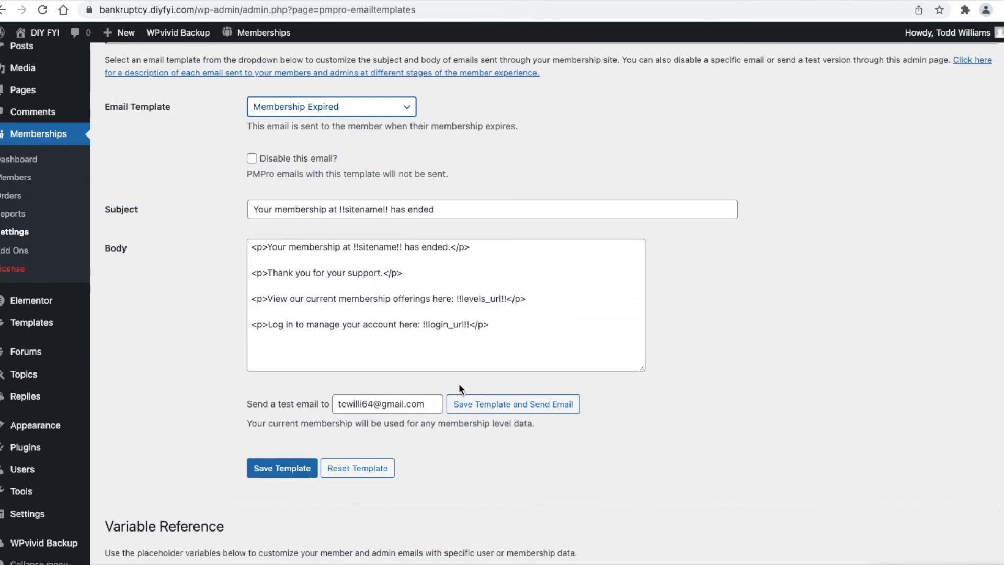
scroll(459, 384, "down", 10)
left_click_drag(312, 172, 241, 171)
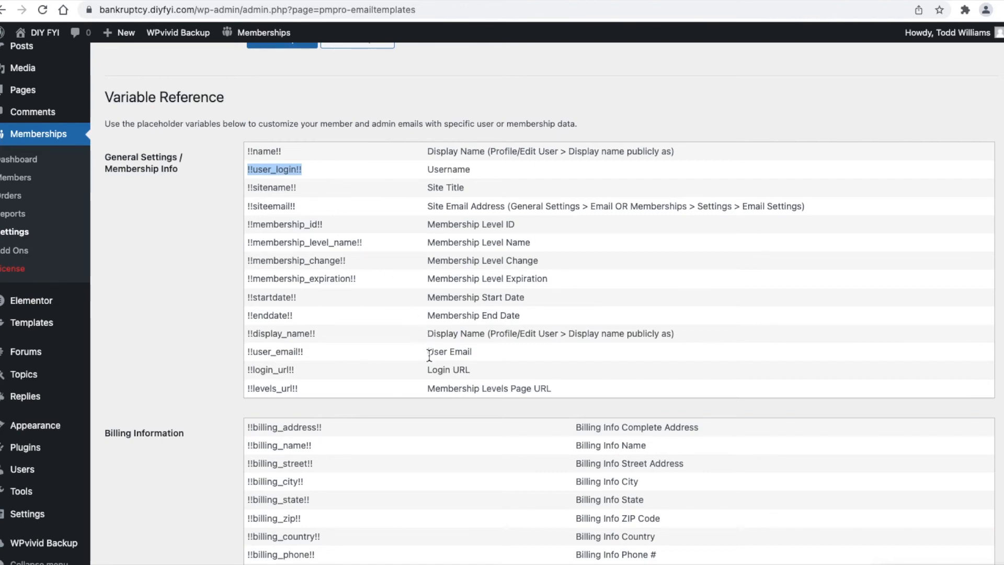
scroll(435, 357, "up", 10)
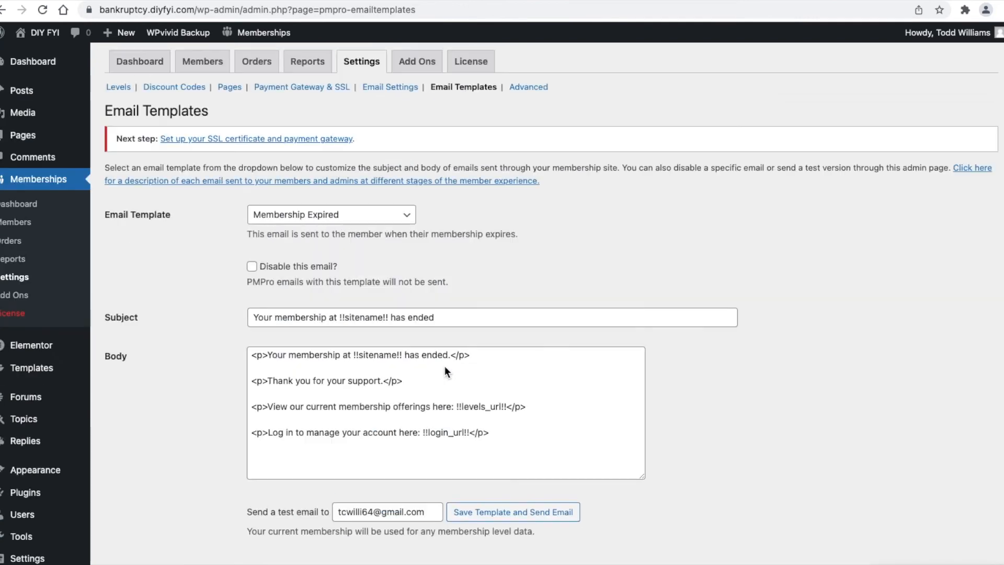
left_click(405, 222)
scroll(397, 209, "up", 5)
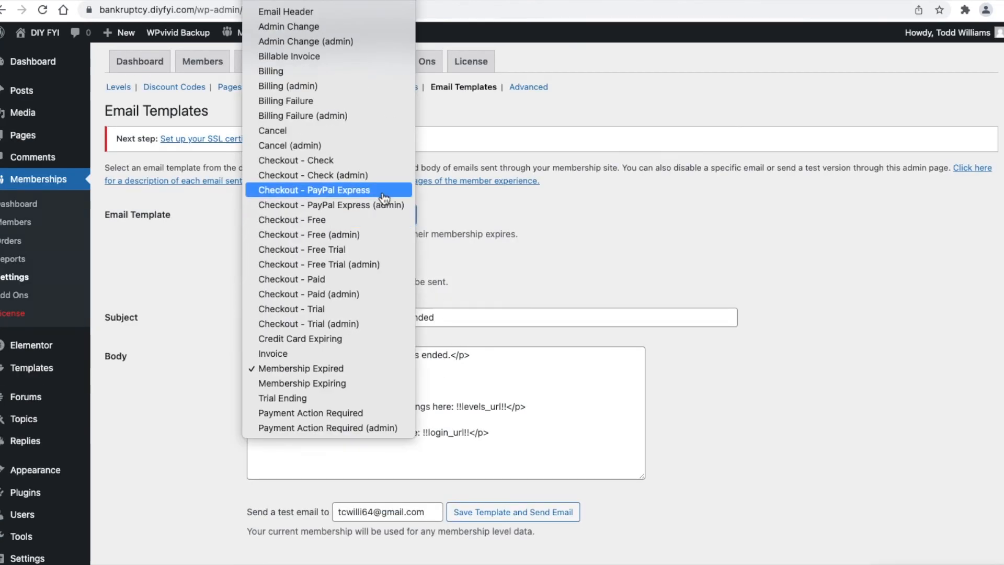
left_click(334, 1)
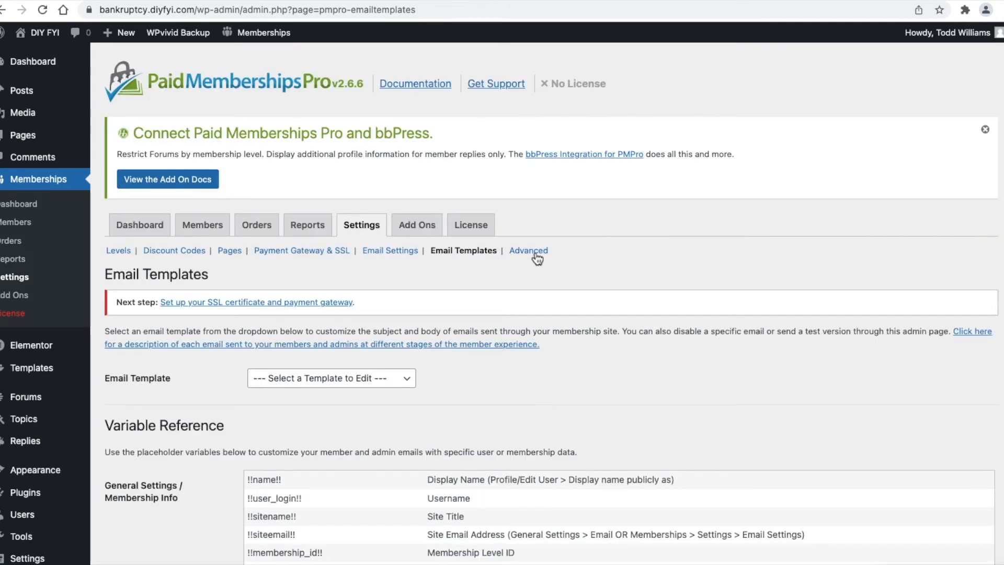
- In the Advanced Settings, block Subscriber-role users from the WordPress Dashboard and hide the Toolbar from them
left_click(534, 253)
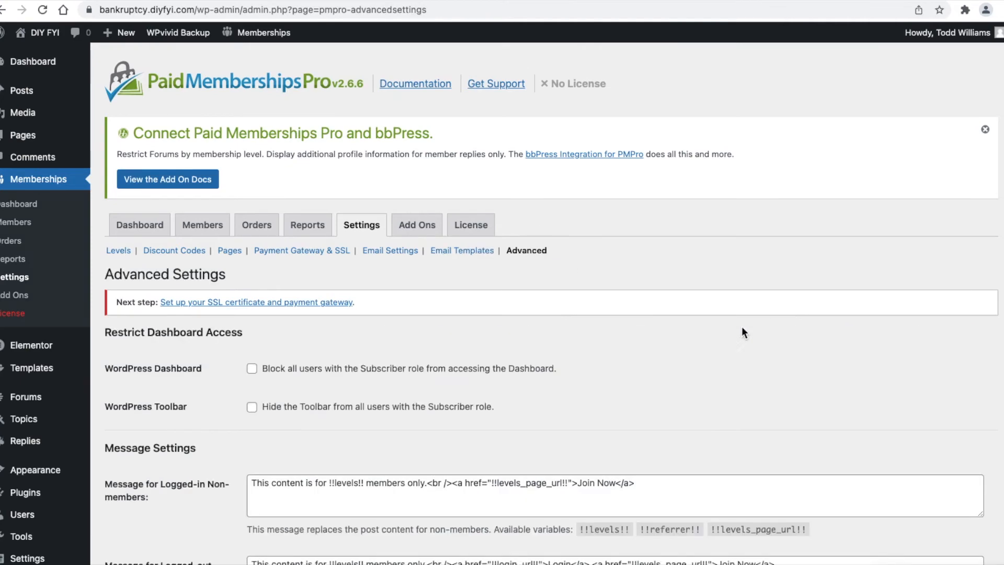
left_click(252, 368)
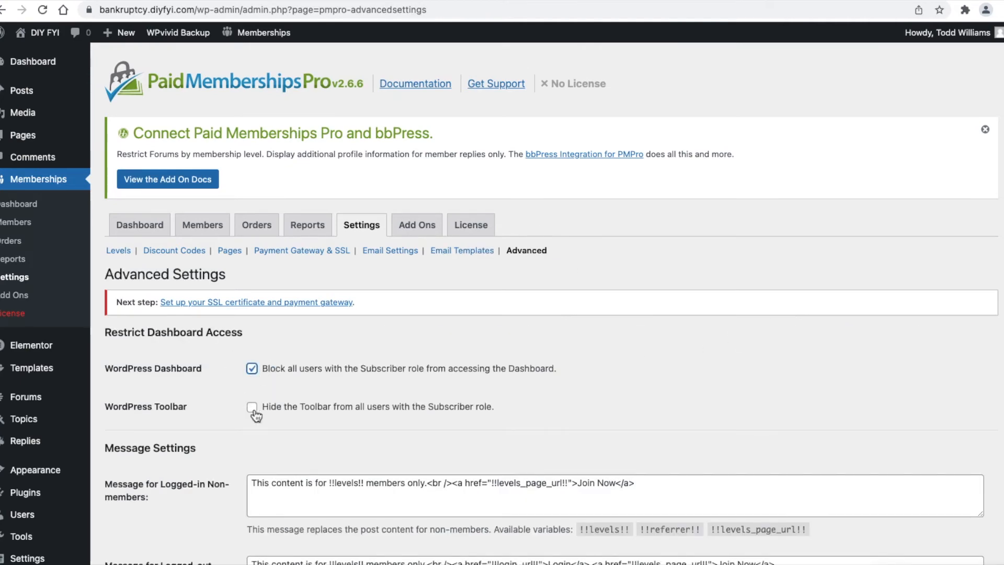
left_click(252, 407)
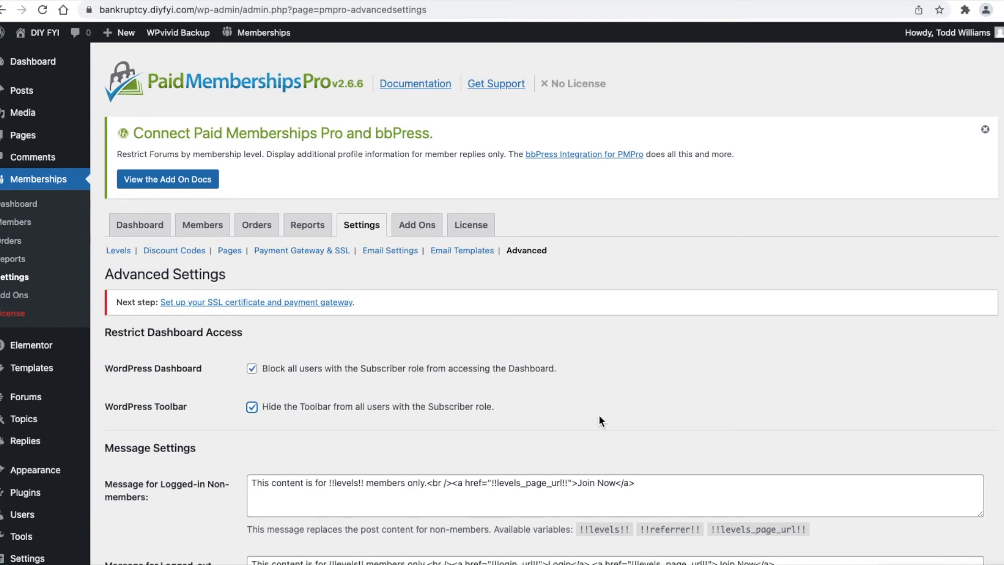
- Review the Message Settings and the Content Settings options, keeping searches and archives filtered for members and excerpts hidden from non-members
scroll(599, 419, "down", 3)
scroll(599, 416, "down", 3)
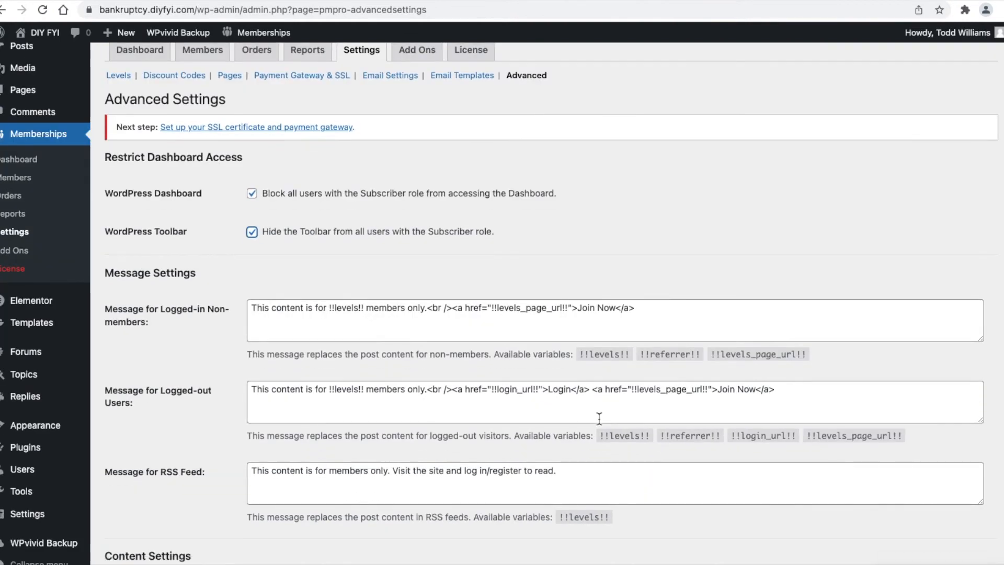
scroll(598, 418, "down", 1)
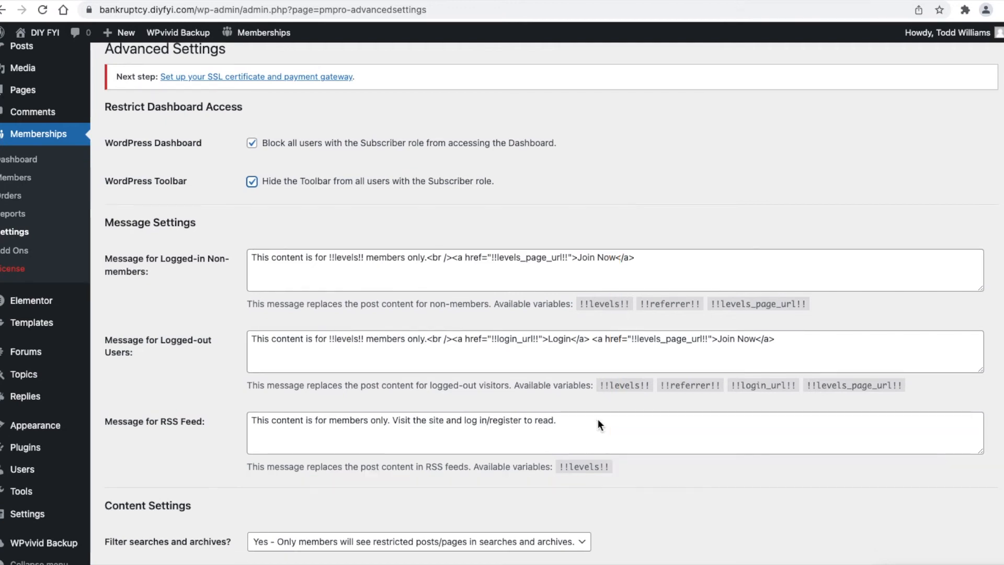
scroll(597, 418, "down", 1)
scroll(597, 420, "down", 5)
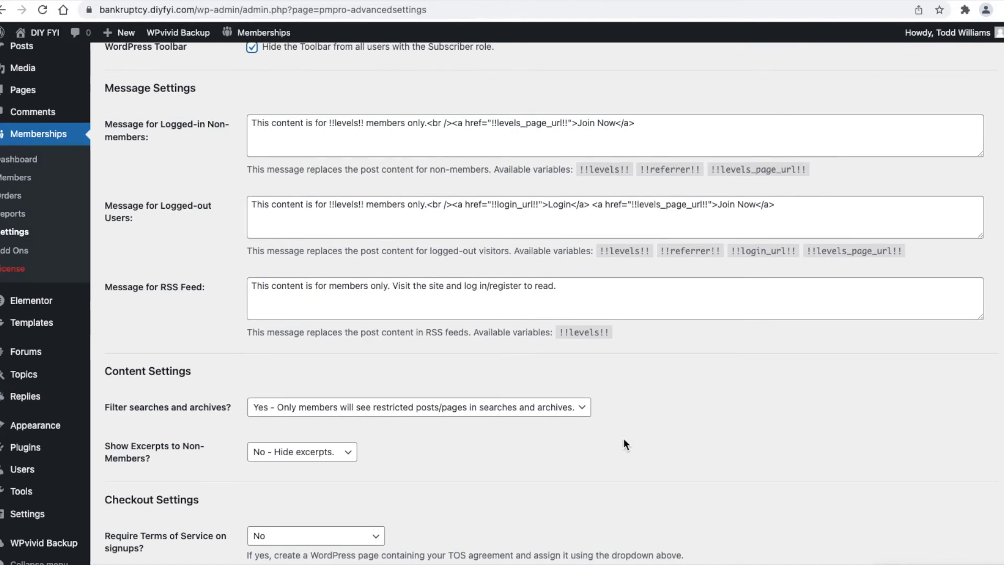
left_click(581, 411)
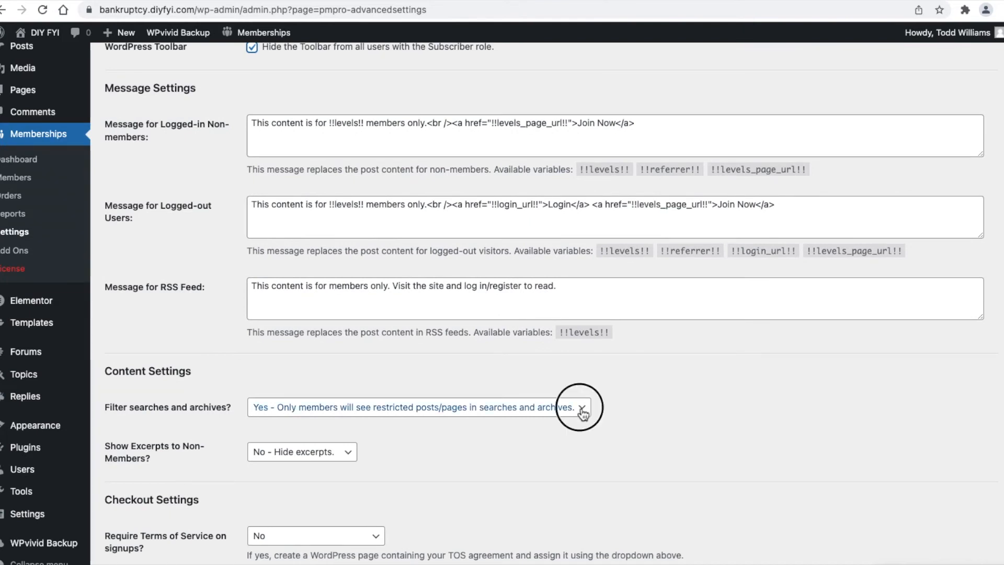
left_click(648, 421)
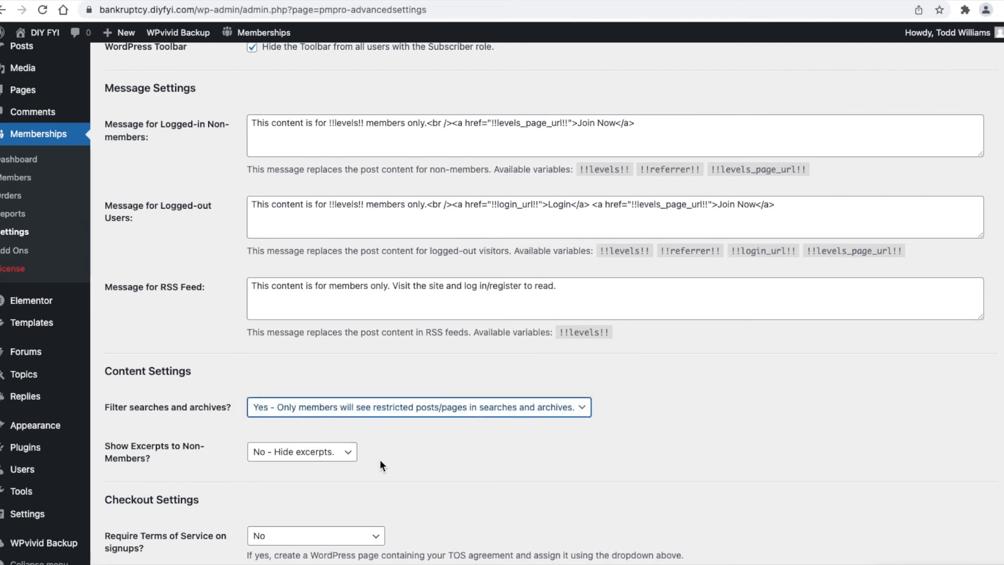
left_click(350, 455)
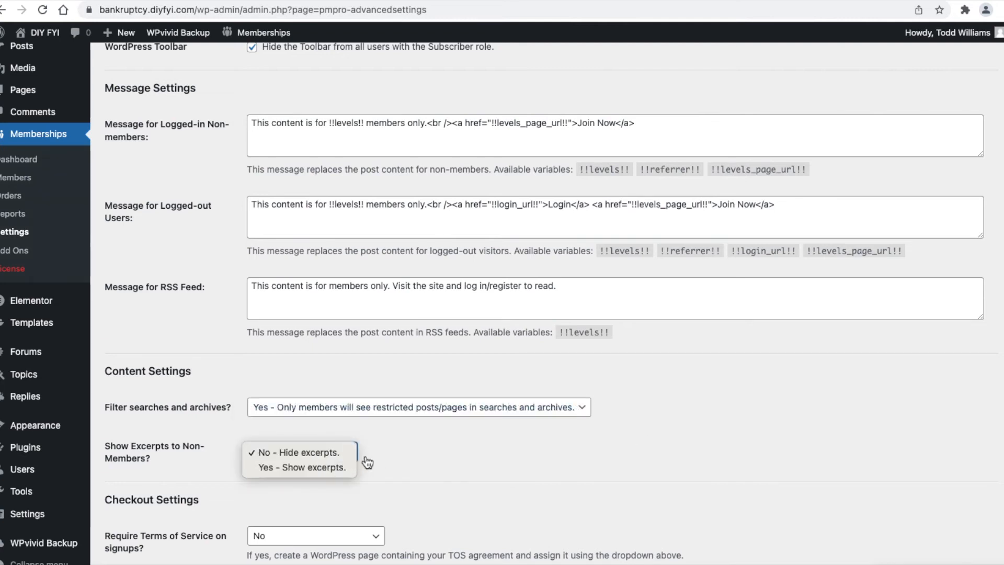
left_click(446, 465)
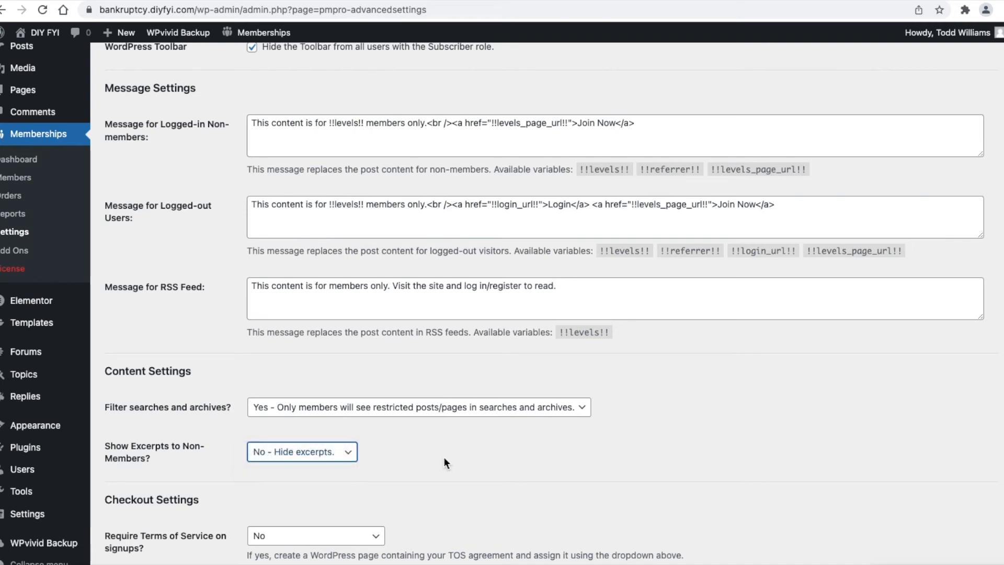
- Examine the Terms of Service and reCAPTCHA checkout options, and switch to the fyidiy.com site to show its About Us submenu
scroll(449, 458, "down", 2)
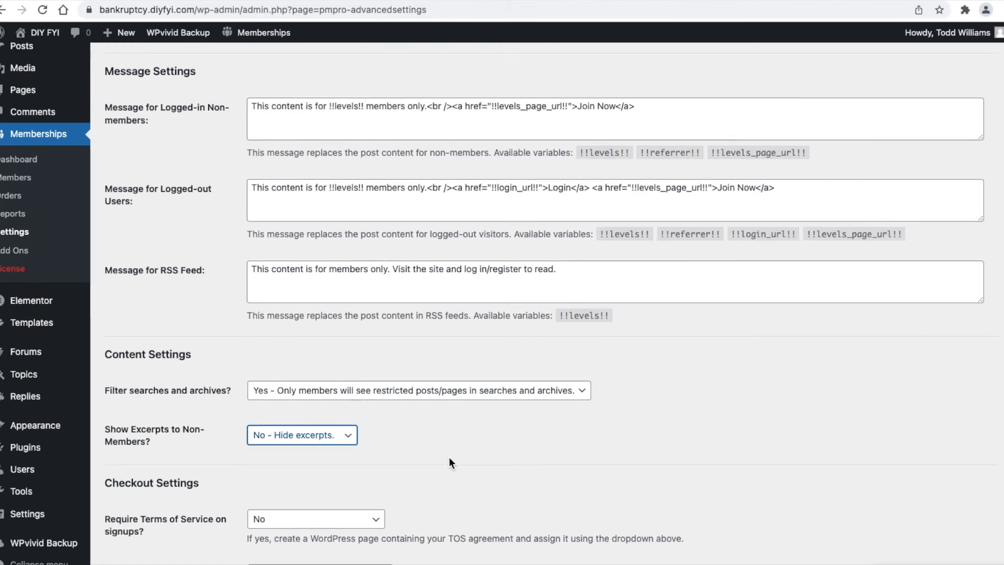
scroll(450, 459, "down", 4)
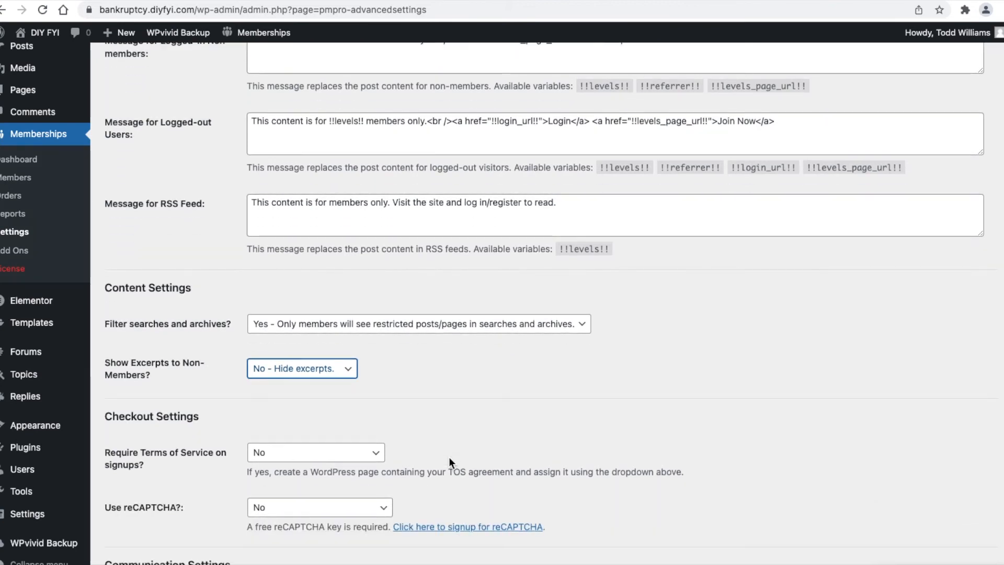
scroll(449, 462, "down", 1)
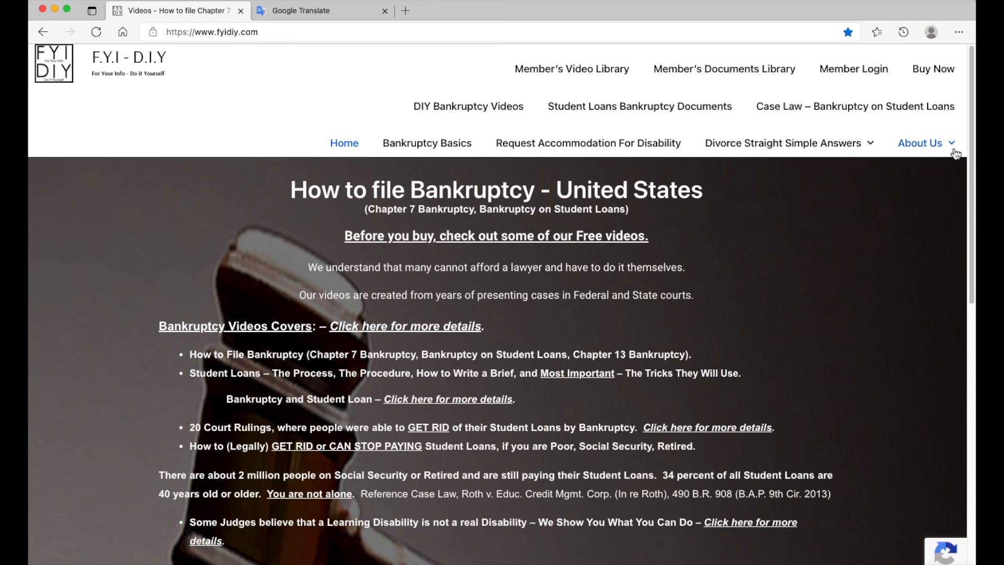
mouse_move(953, 149)
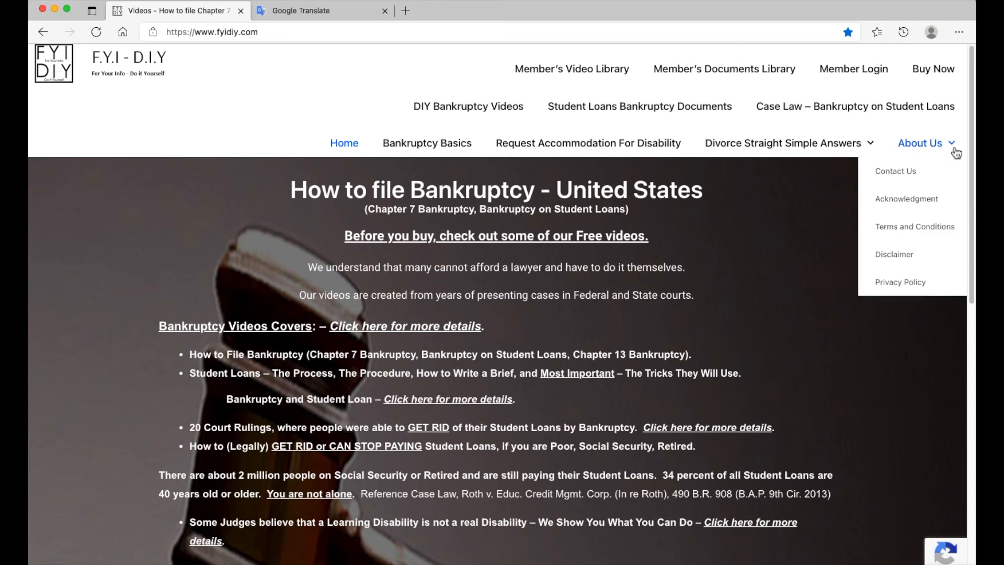
- Open the fyidiy.com Terms and Conditions page and copy its web address
left_click(950, 239)
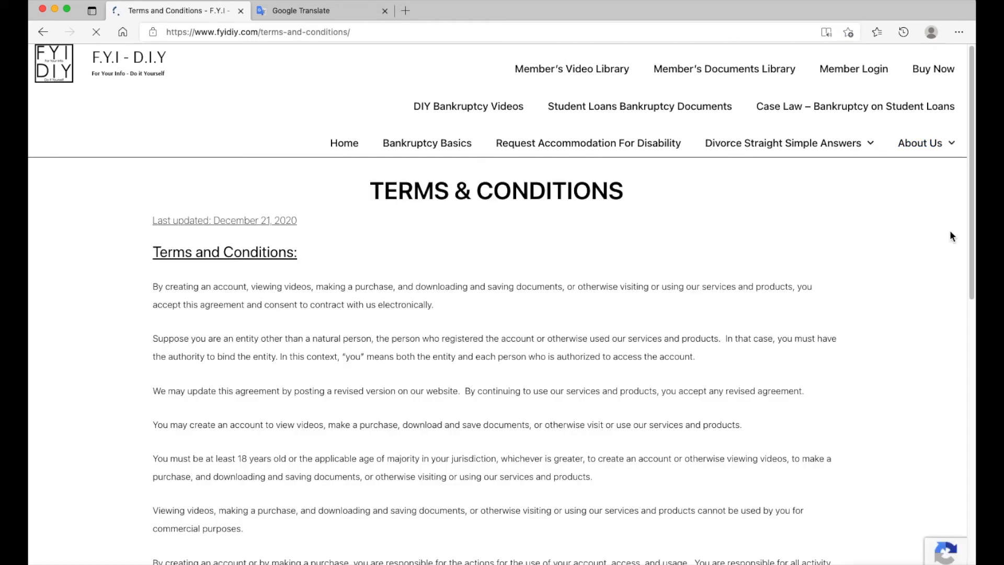
left_click(387, 32)
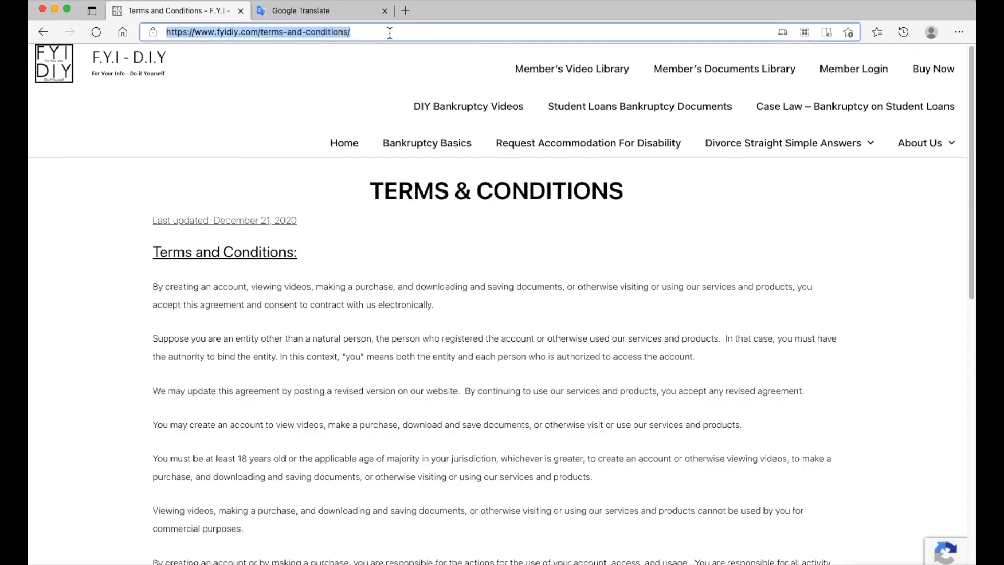
right_click(388, 32)
left_click(432, 158)
- Switch to Google Translate, translate the copied Terms and Conditions address from English to Hindi, and open the translated link
left_click(313, 12)
left_click(336, 183)
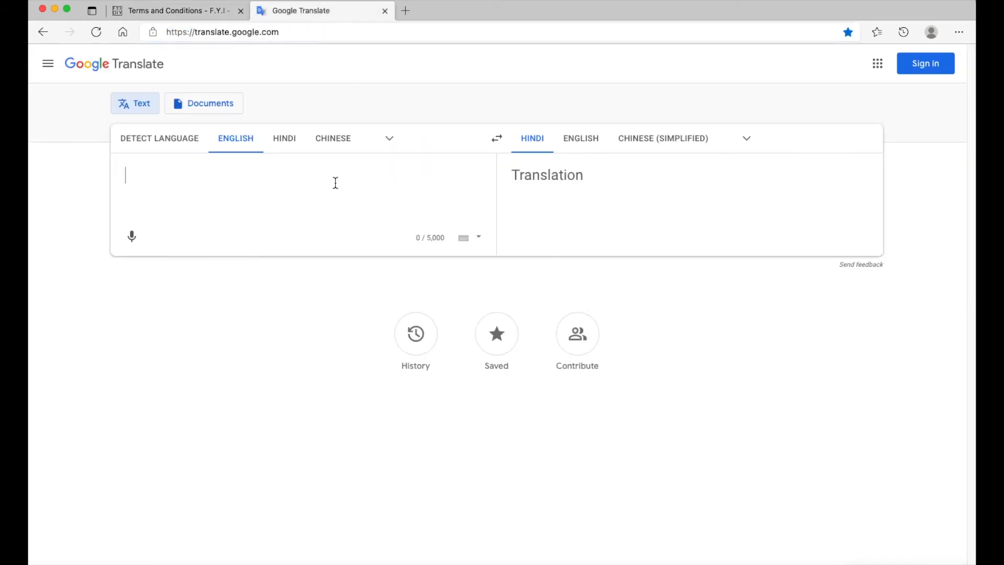
right_click(398, 179)
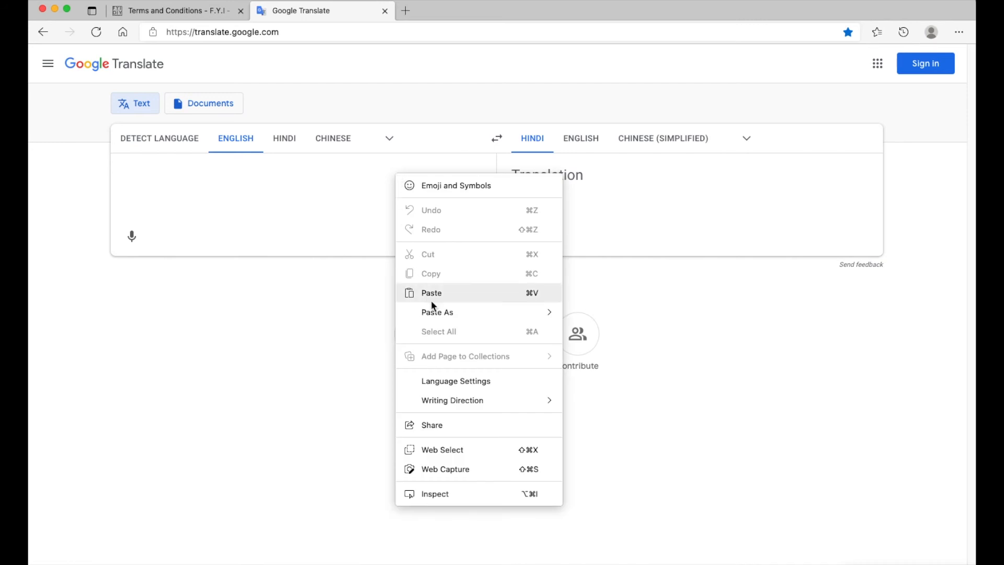
left_click(436, 294)
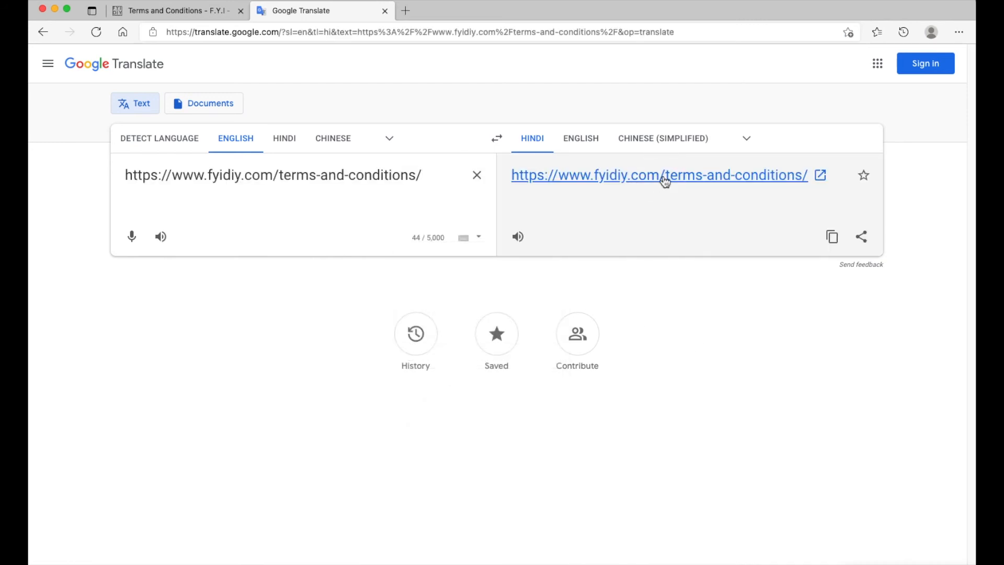
left_click(665, 178)
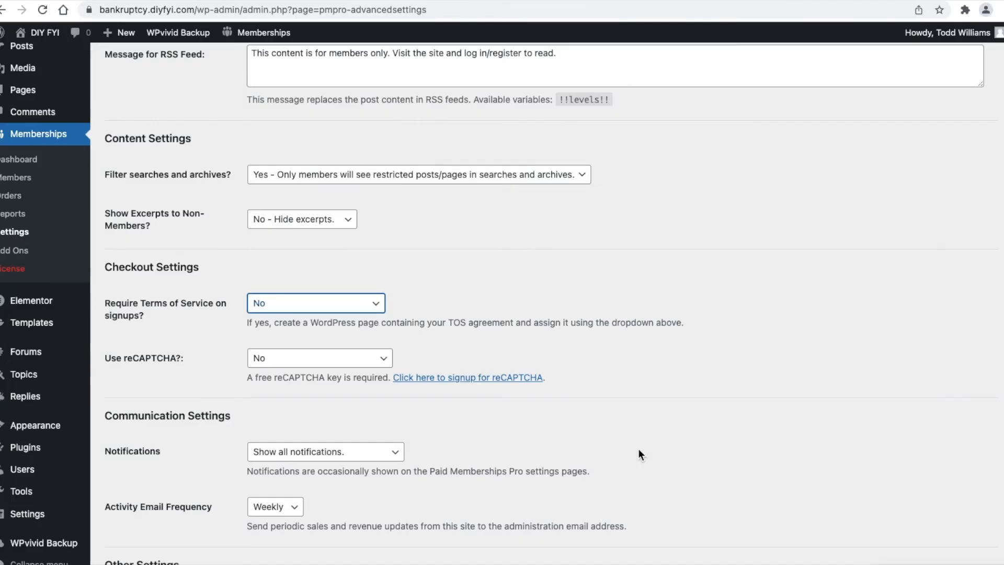
- In the Checkout Settings, enable reCAPTCHA with the "Yes - All memberships" option
scroll(637, 449, "down", 1)
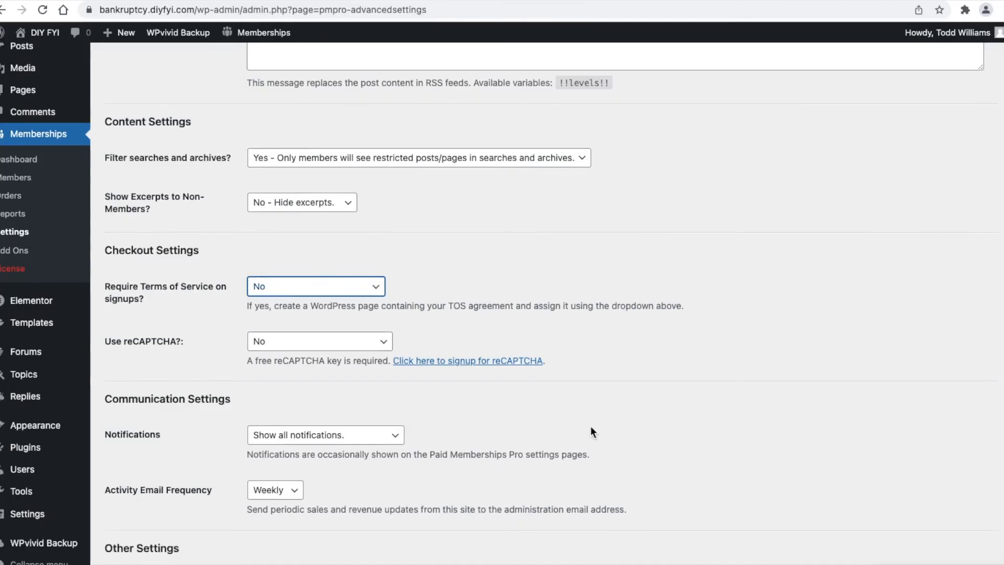
left_click(387, 343)
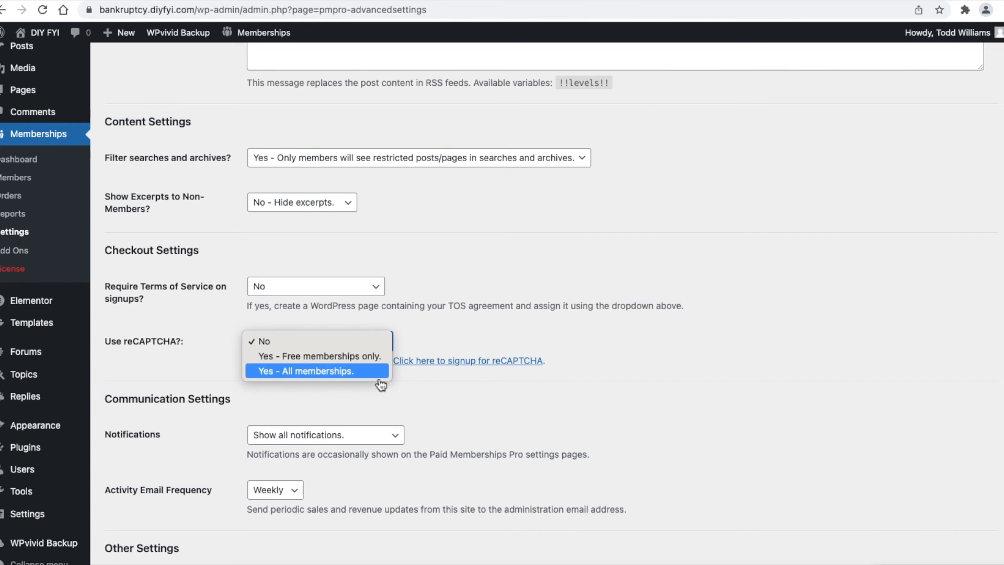
left_click(381, 377)
- Try hiding ads from all members, set the option back to No, and view the choices for uninstalling PMPro on deletion
scroll(622, 429, "down", 5)
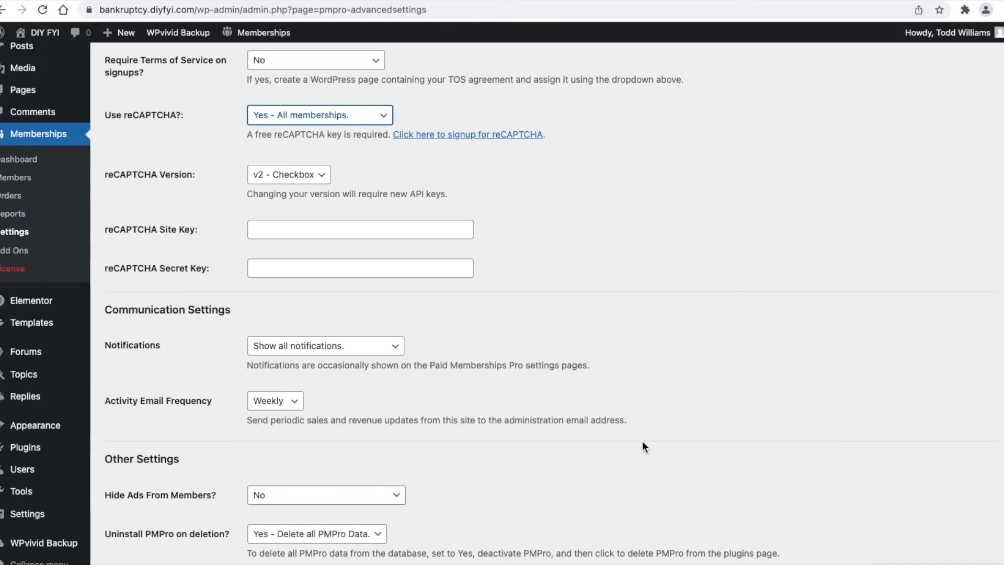
scroll(642, 441, "down", 3)
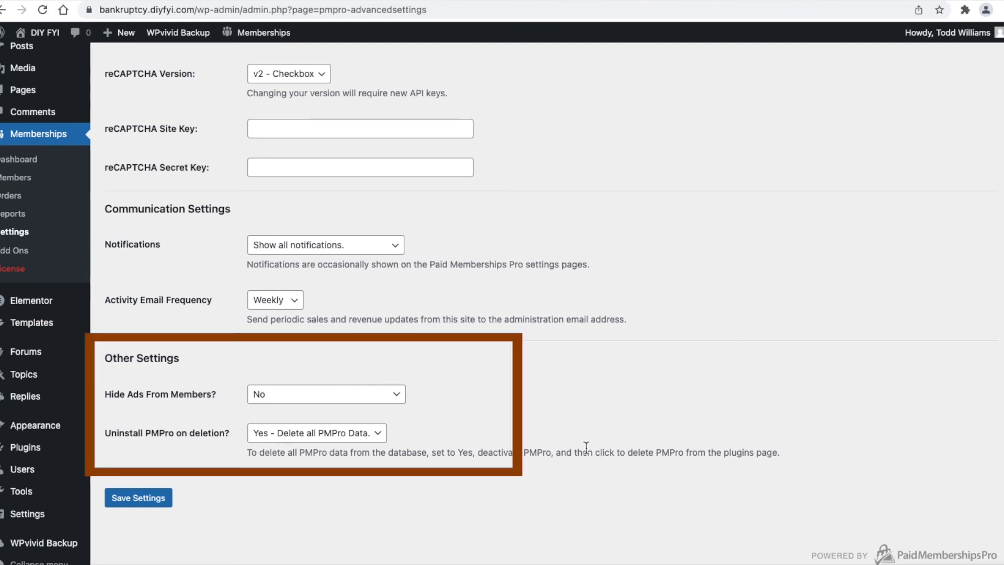
left_click(396, 400)
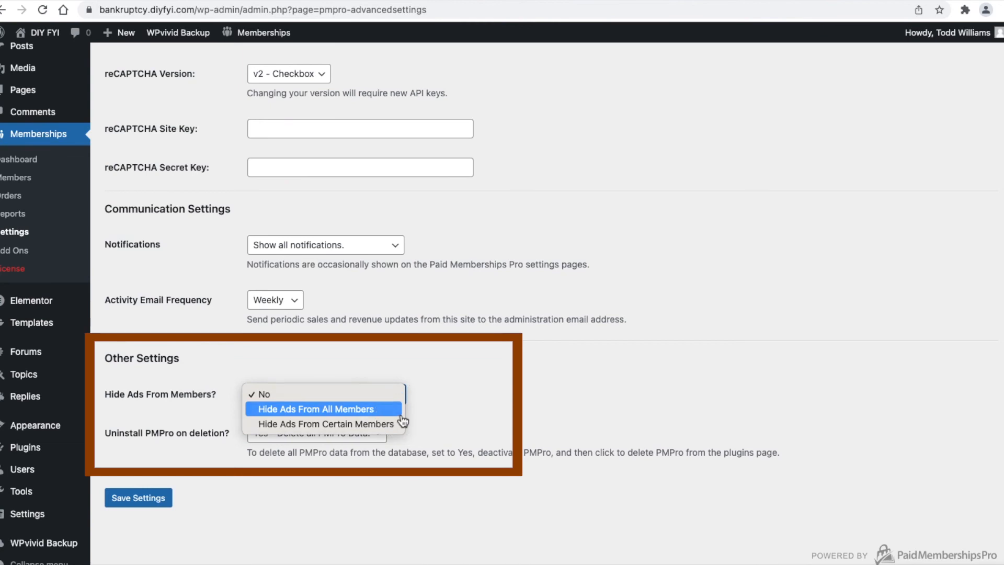
left_click(397, 409)
scroll(644, 433, "down", 2)
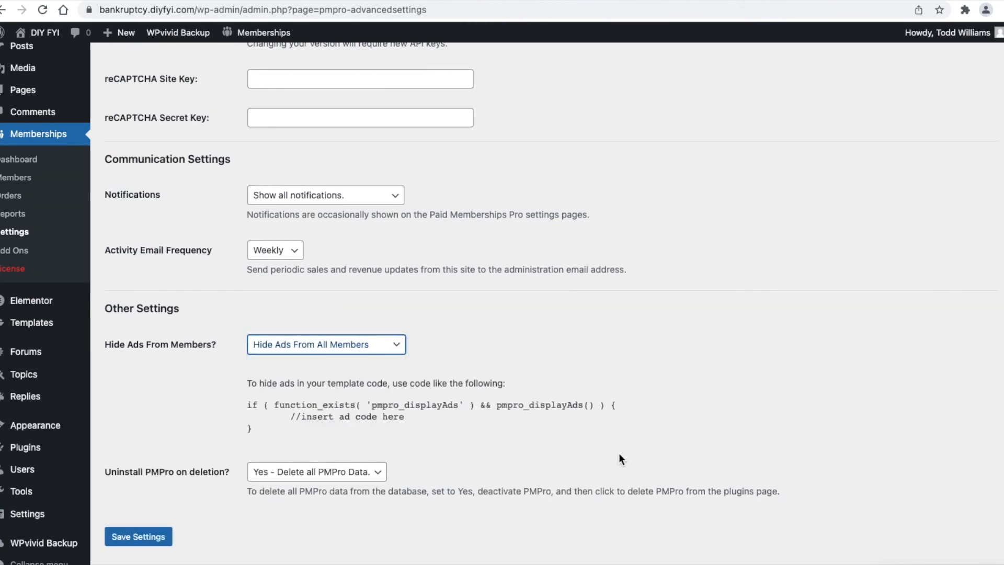
left_click(397, 344)
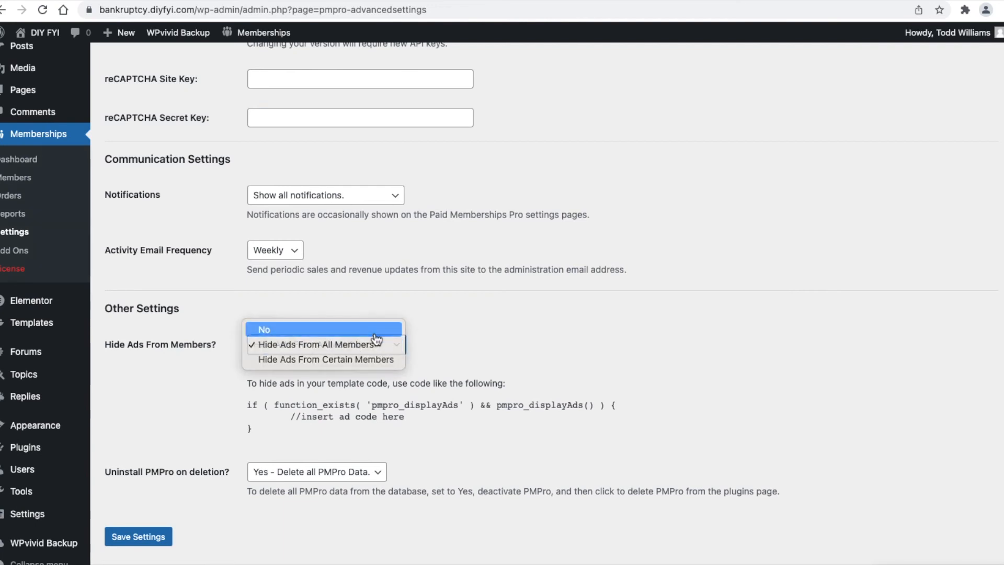
left_click(374, 333)
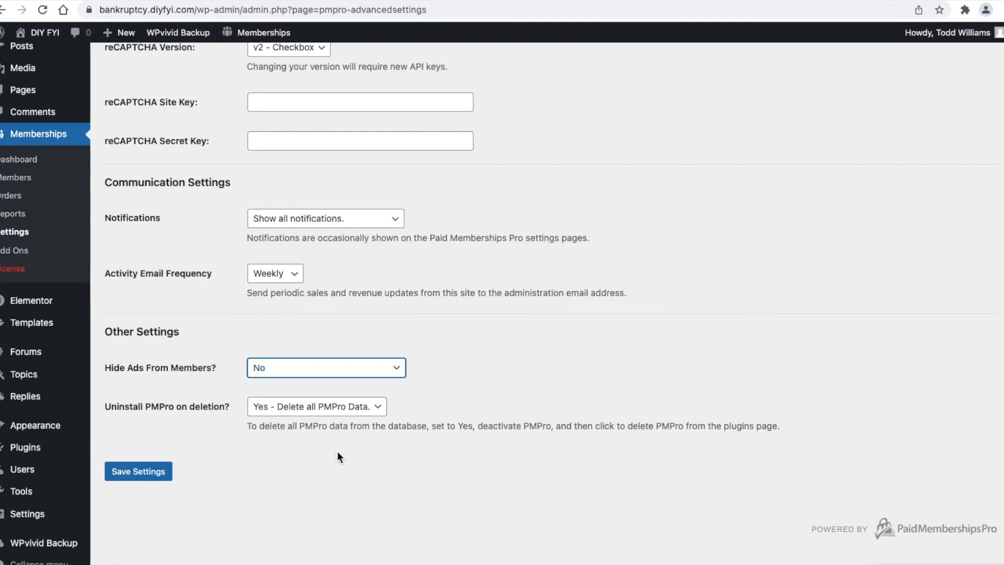
left_click(359, 407)
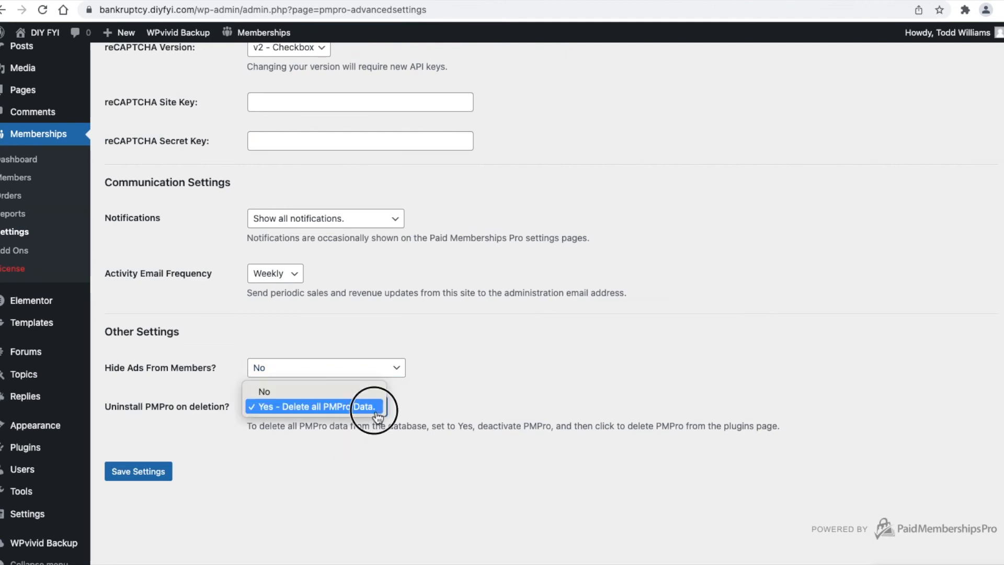
left_click(523, 399)
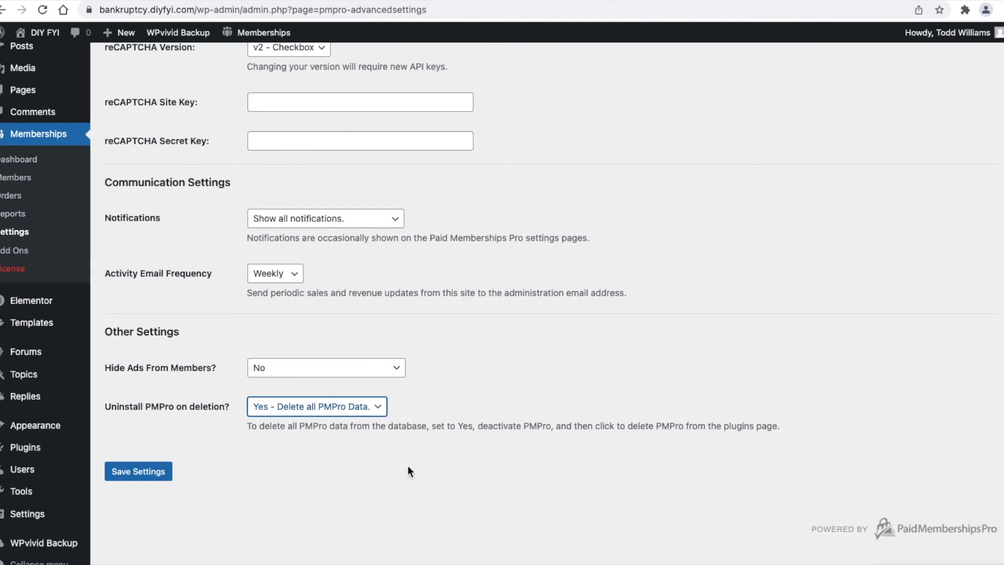
- Examine the list of available Paid Memberships Pro add-ons and open the support license page
scroll(407, 465, "up", 5)
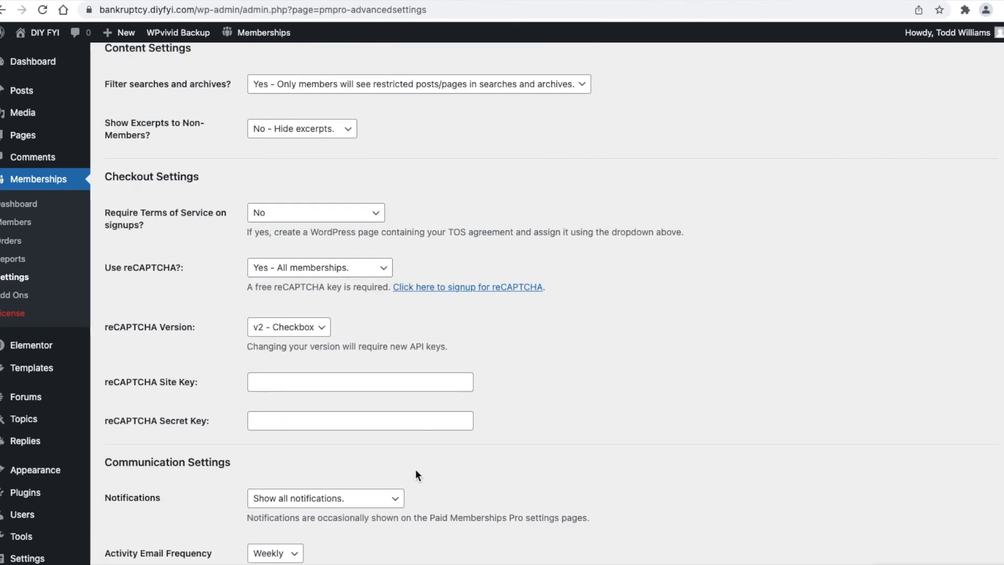
scroll(568, 422, "up", 10)
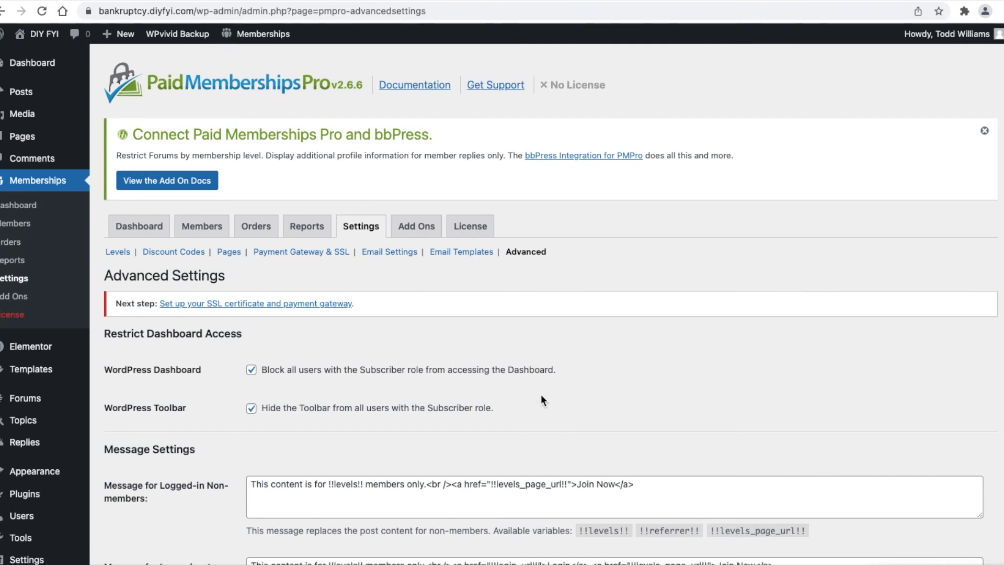
left_click(421, 235)
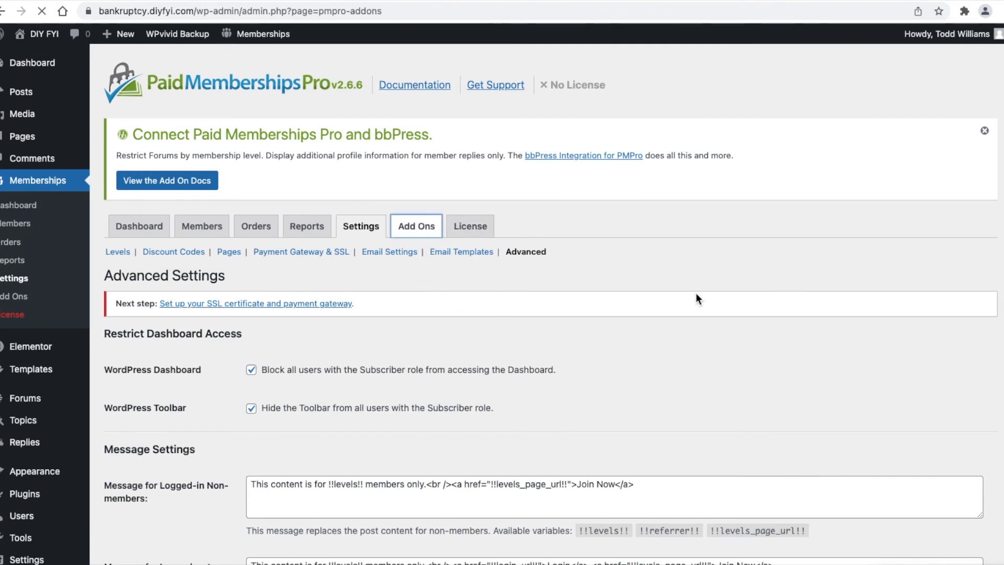
scroll(704, 308, "down", 1)
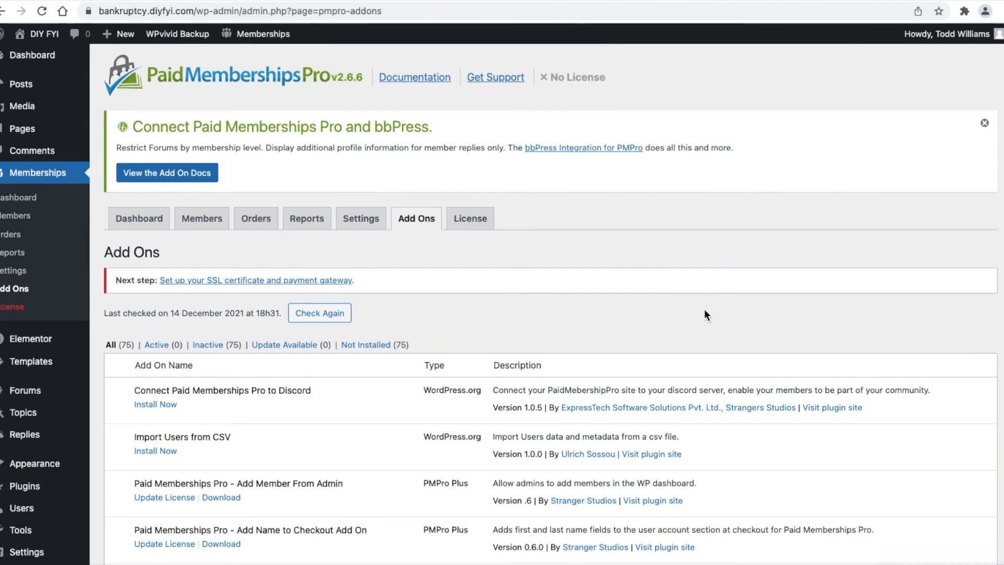
scroll(708, 312, "down", 5)
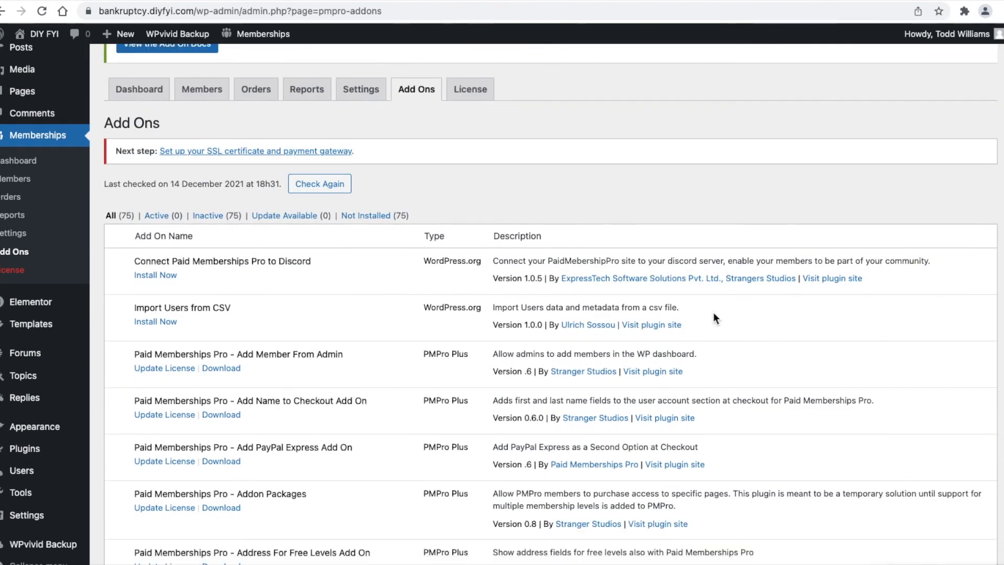
scroll(714, 314, "down", 2)
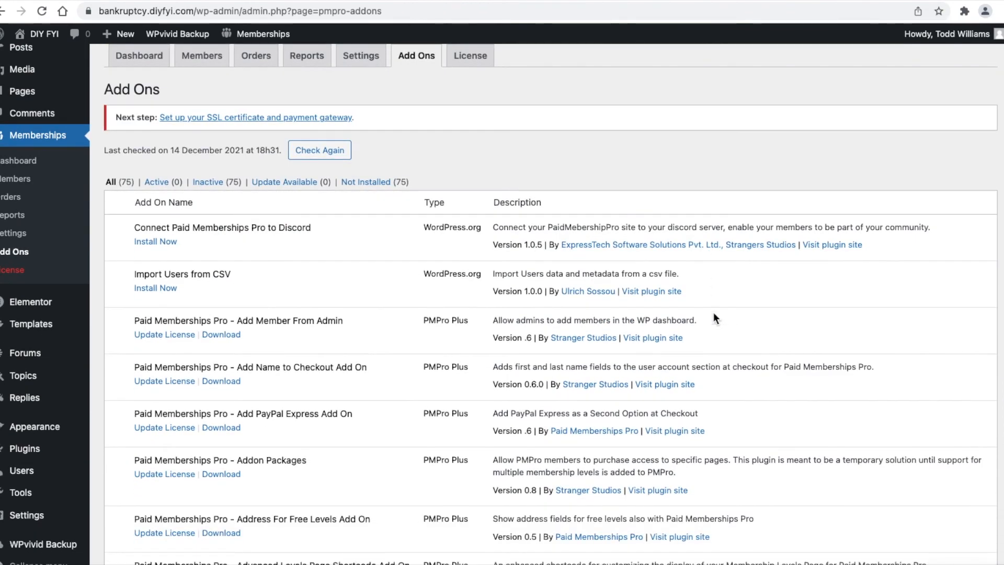
scroll(714, 312, "down", 3)
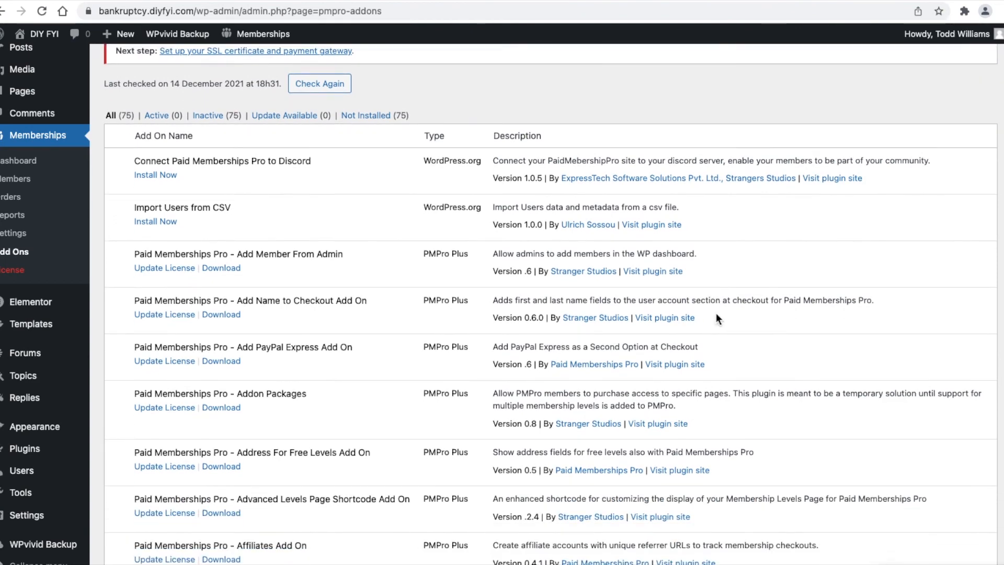
scroll(716, 313, "down", 3)
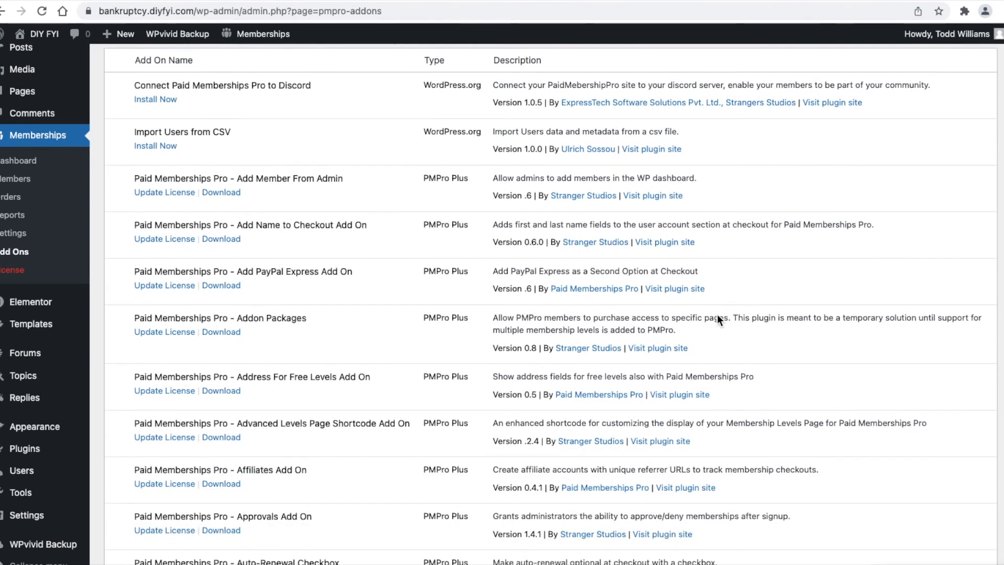
scroll(716, 316, "down", 3)
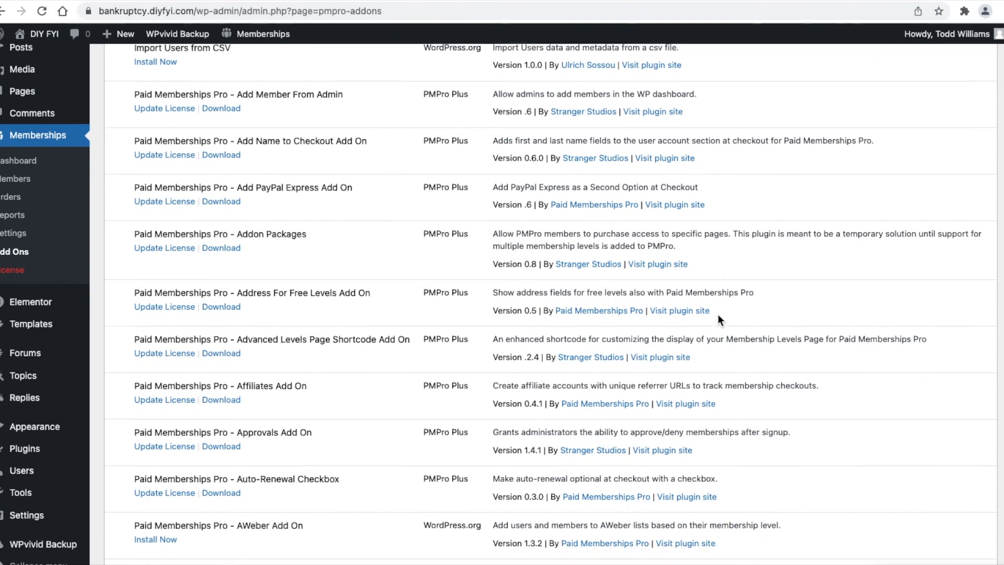
scroll(719, 315, "up", 10)
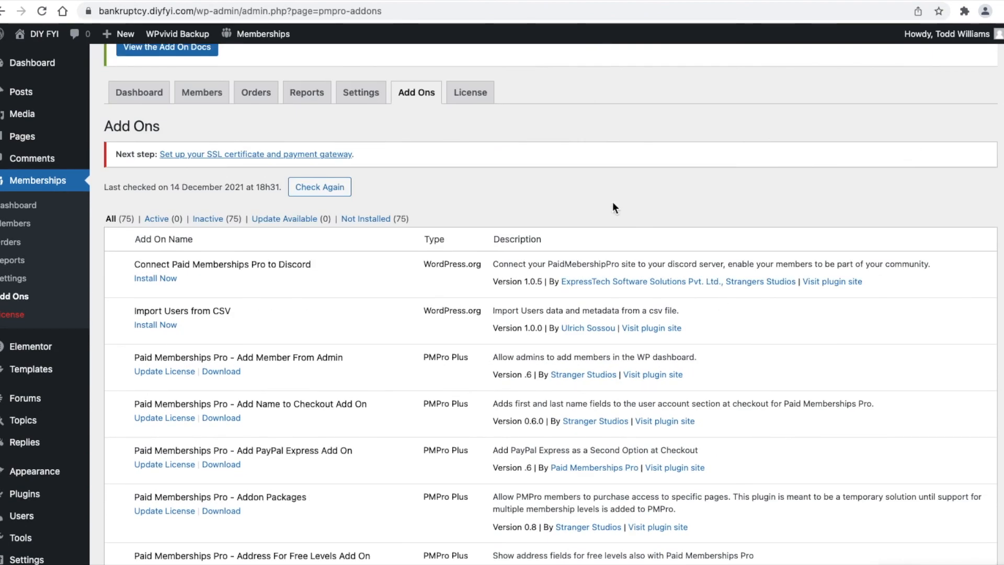
left_click(476, 100)
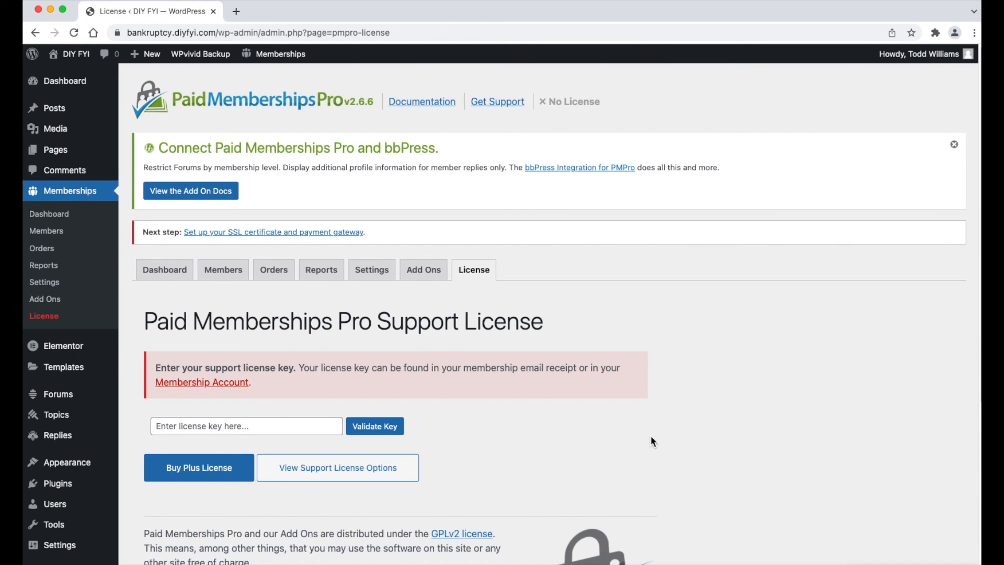
- Open the Elementor #9855 draft post for editing and examine the Require Membership option in its post settings
mouse_move(42, 112)
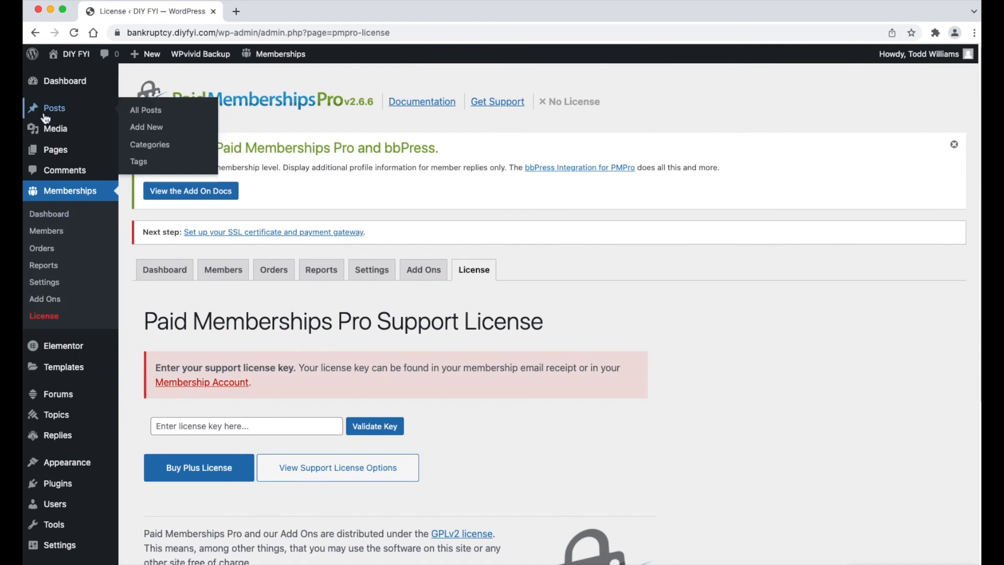
left_click(180, 116)
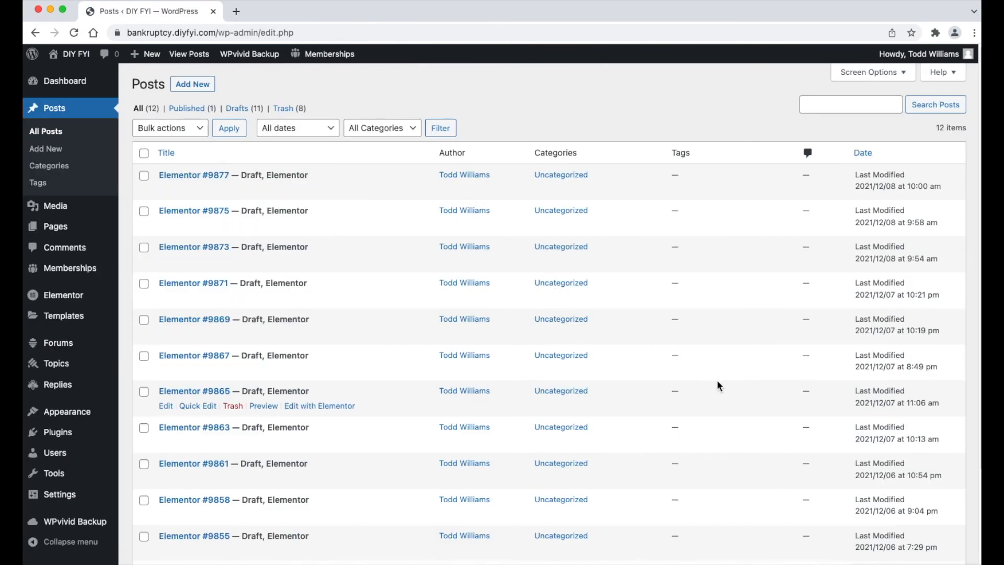
scroll(718, 386, "down", 3)
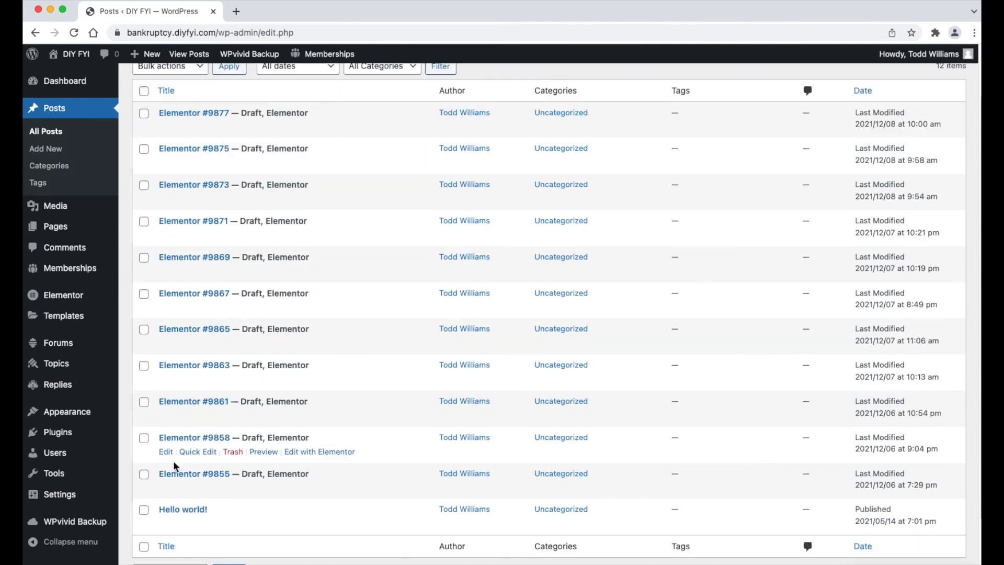
left_click(166, 488)
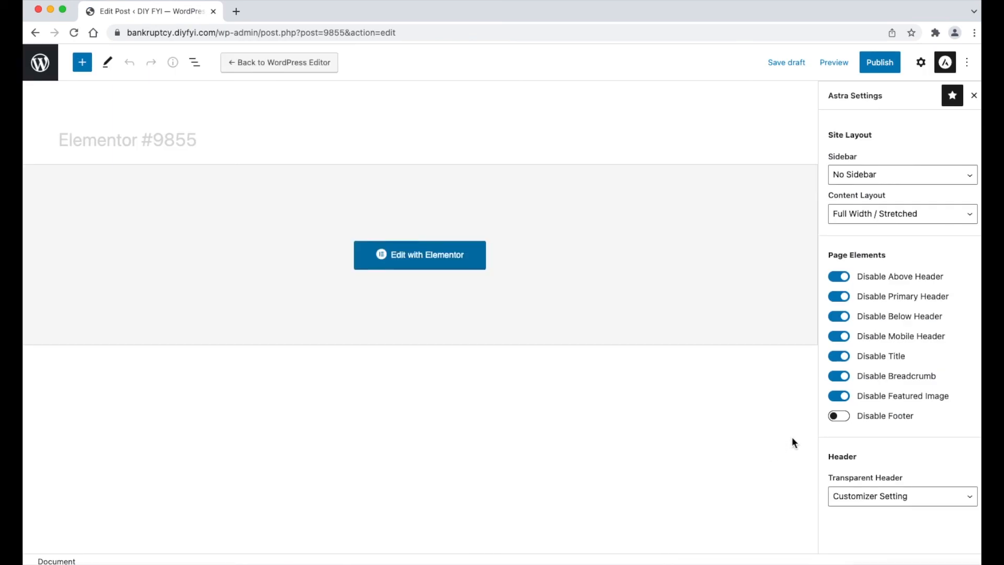
left_click(923, 70)
left_click(922, 68)
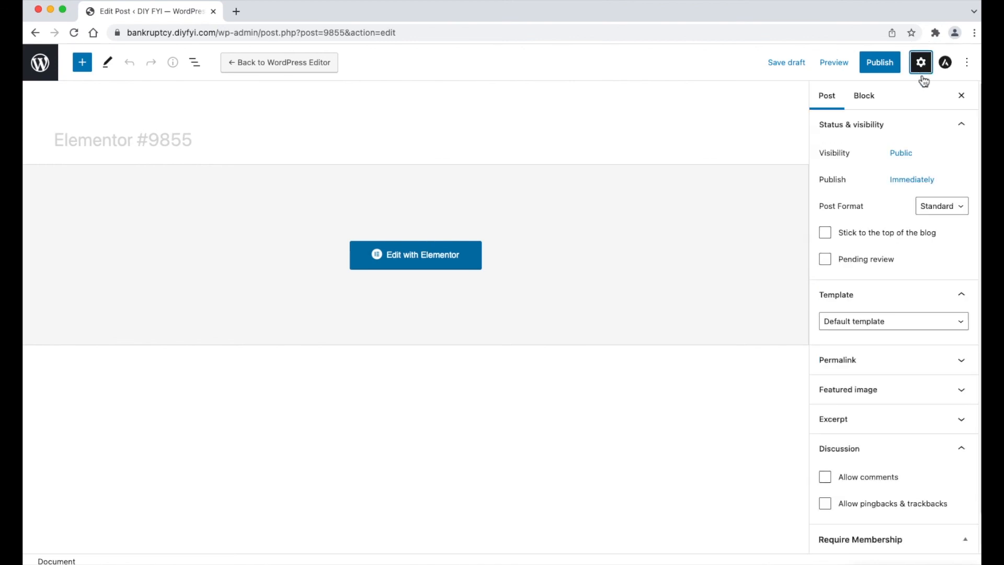
scroll(817, 447, "down", 5)
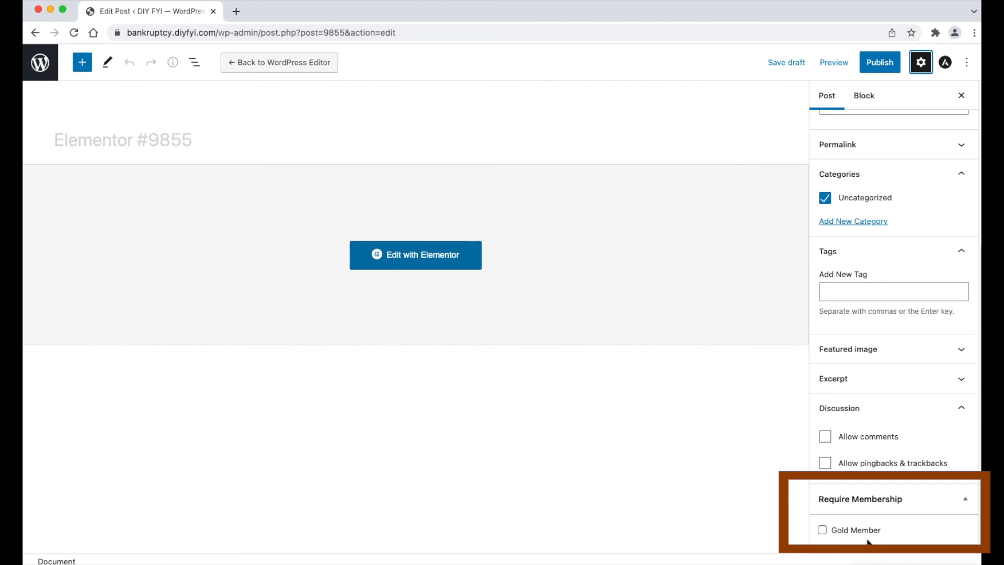
- Open the published "Hello world!" post for editing, require the Gold Member membership for it, and update the post
left_click(35, 32)
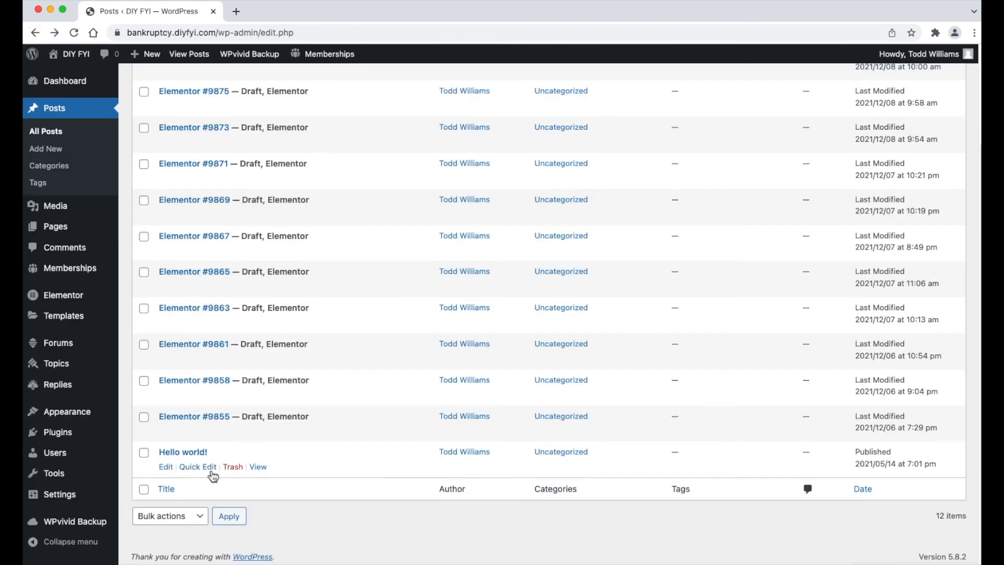
left_click(166, 466)
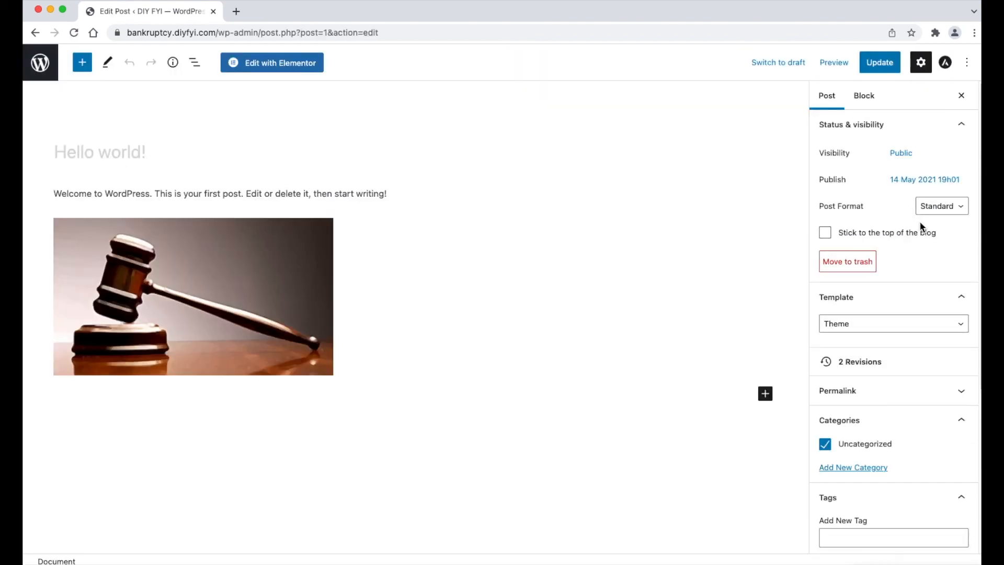
left_click(921, 63)
left_click(921, 63)
scroll(895, 390, "down", 5)
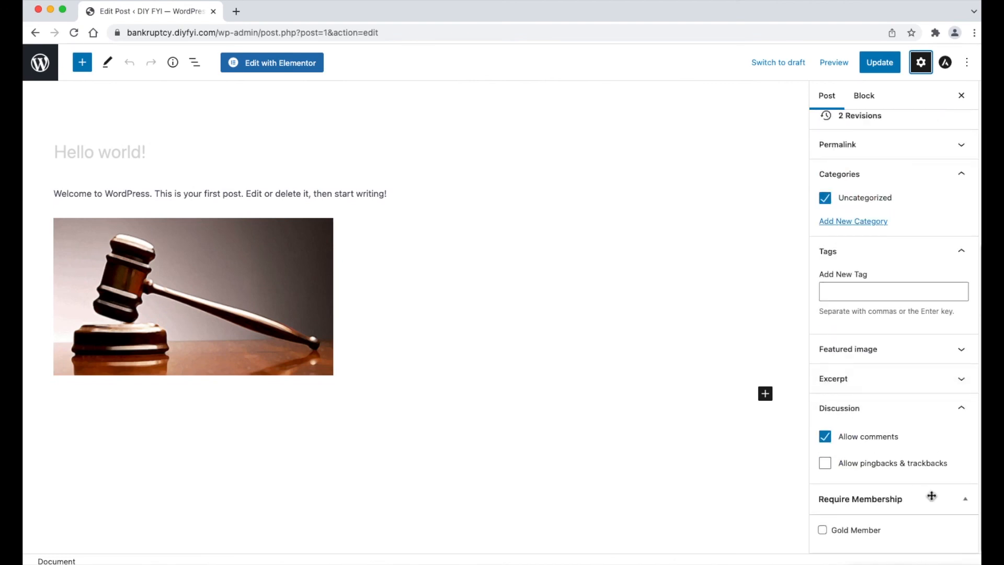
left_click(822, 530)
left_click(874, 65)
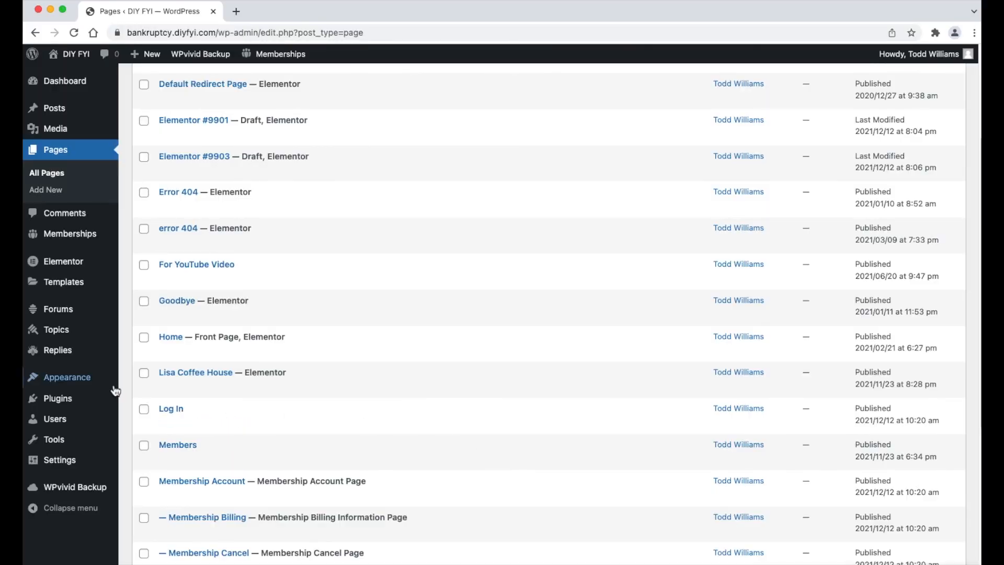
- In the site's menu editor, add the Log In, Membership Levels and Membership Checkout pages to the "Top menu Lisa Coffee" menu
mouse_move(110, 387)
left_click(192, 432)
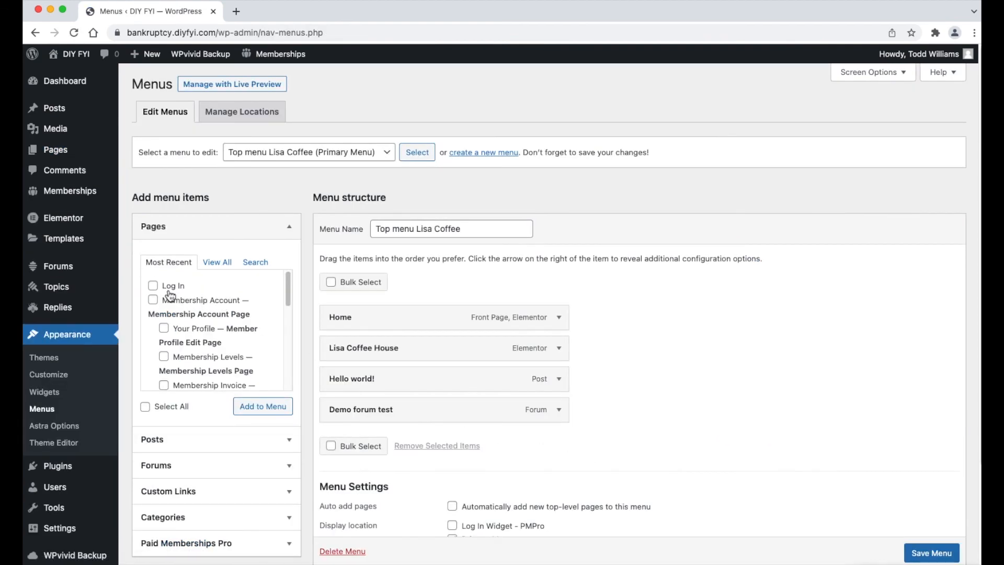
left_click(152, 285)
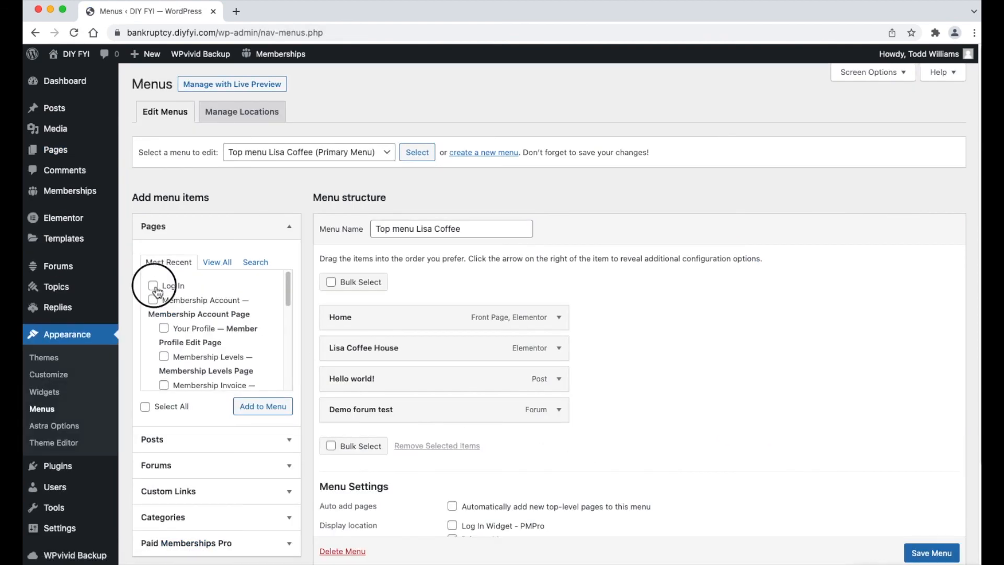
left_click(164, 357)
scroll(224, 358, "down", 2)
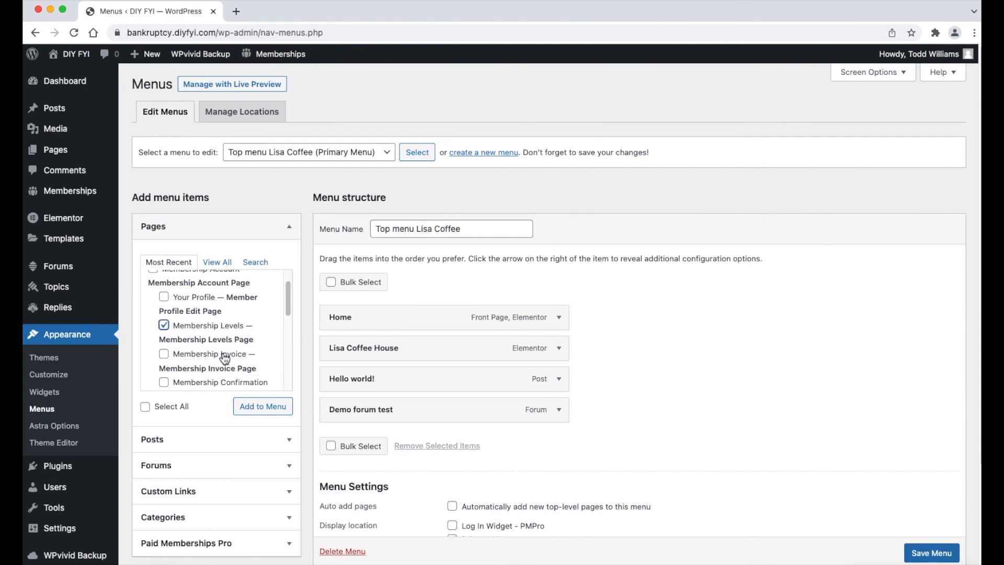
scroll(225, 359, "down", 3)
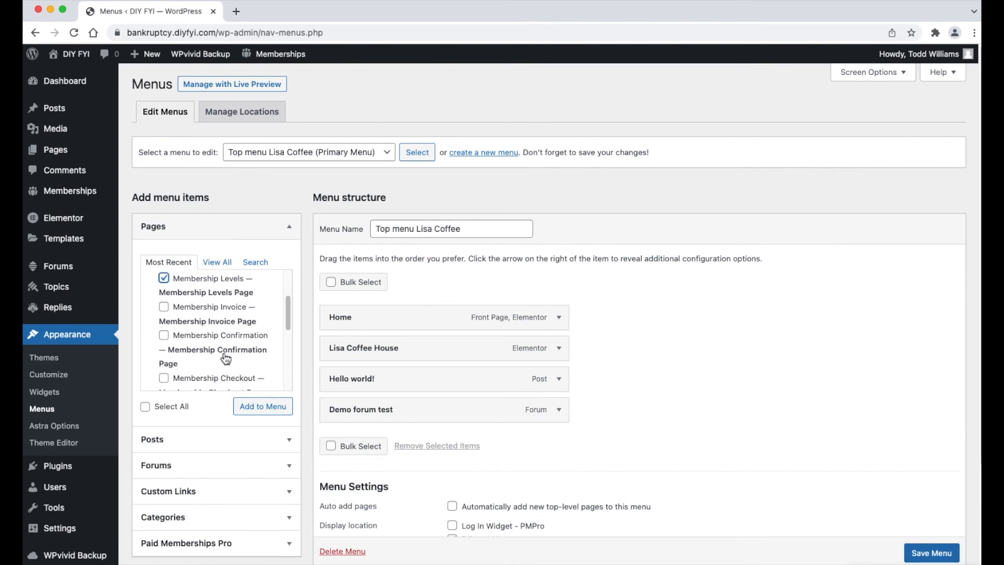
left_click(163, 378)
left_click(276, 413)
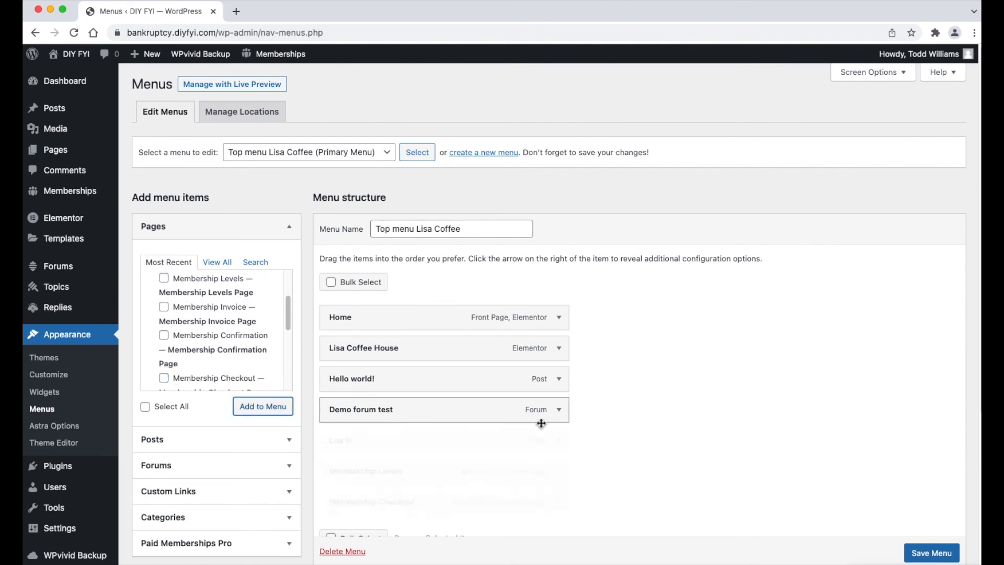
- Move the Log In item below Membership Checkout to the end of the menu structure and save the menu
scroll(695, 427, "down", 1)
scroll(706, 434, "down", 2)
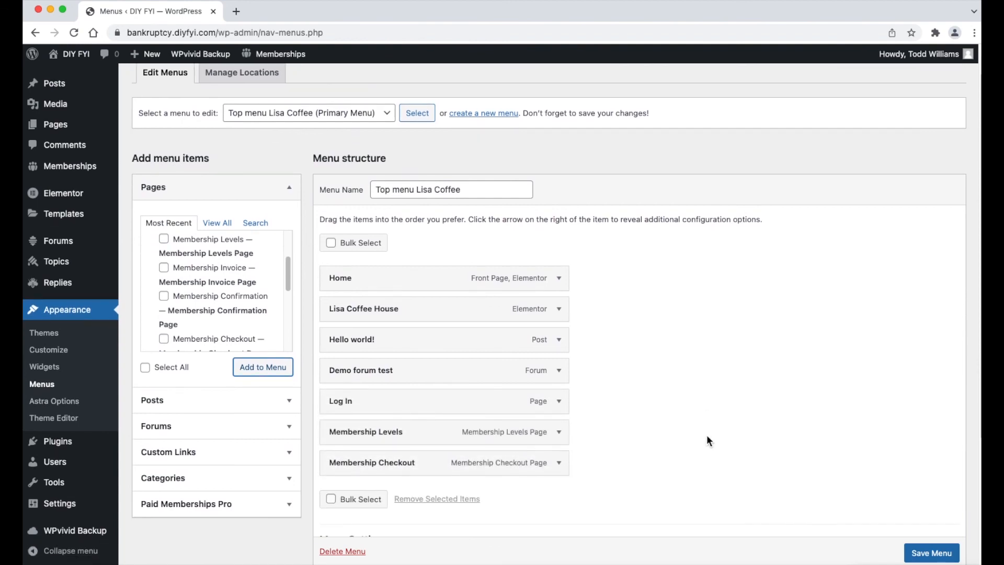
scroll(707, 442, "down", 1)
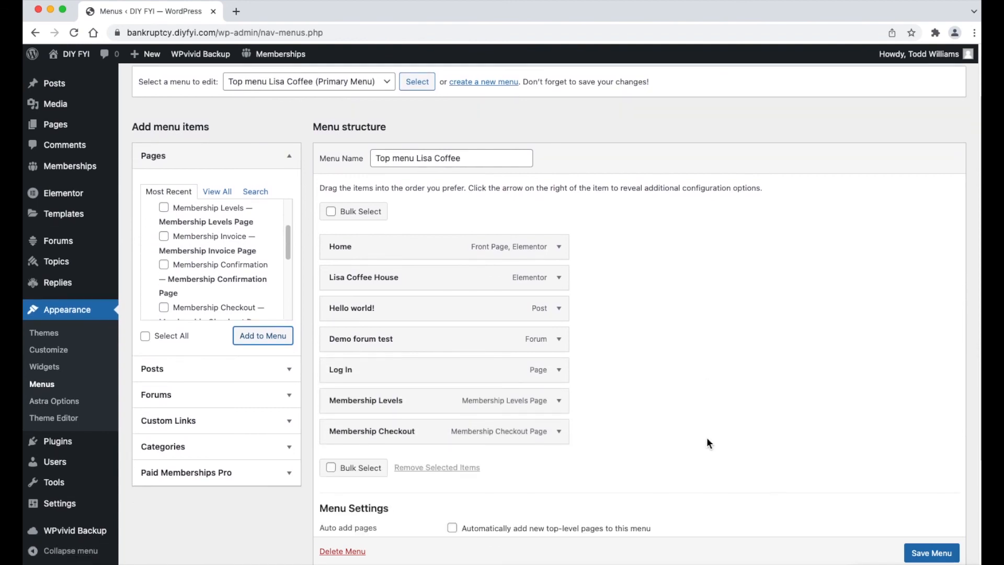
left_click_drag(428, 371, 426, 433)
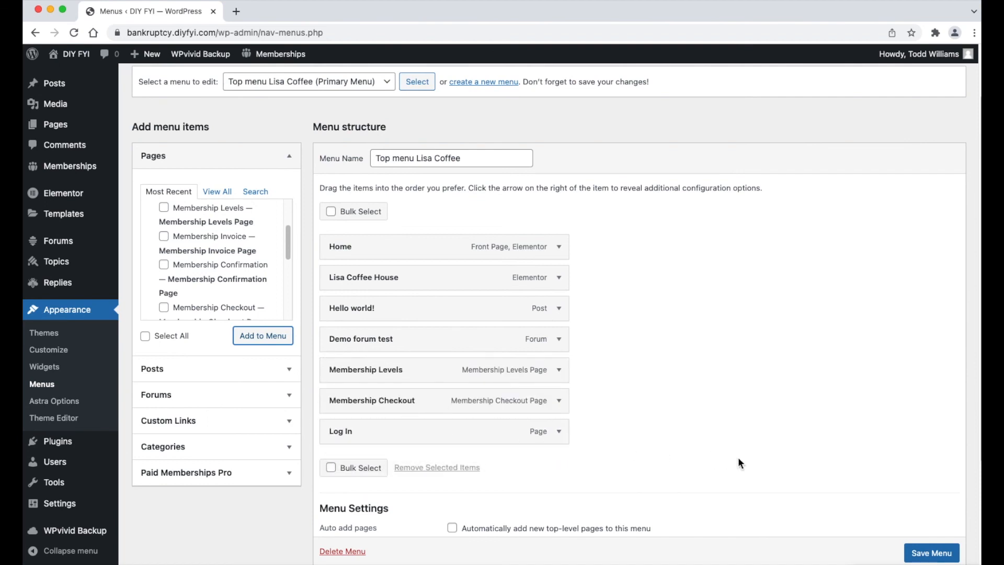
scroll(839, 499, "down", 3)
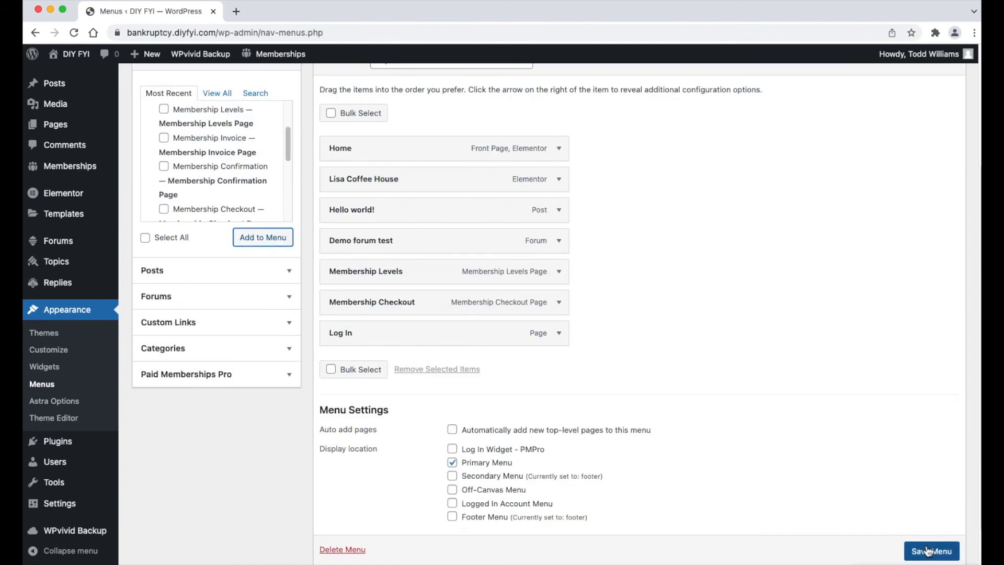
left_click(930, 517)
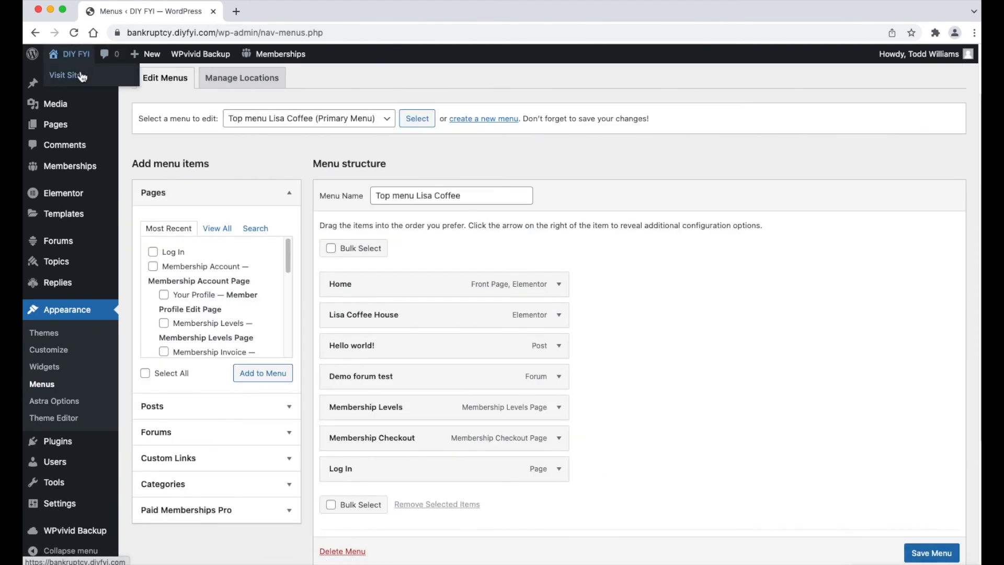
- Visit the site in an incognito window and check the Lisa Coffee House page as a logged-out visitor
right_click(80, 73)
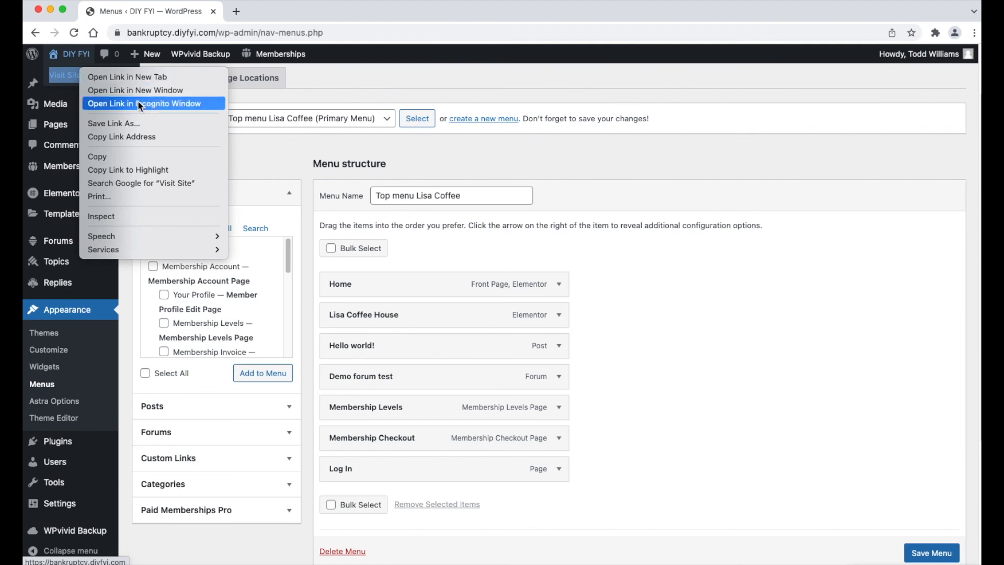
left_click(218, 105)
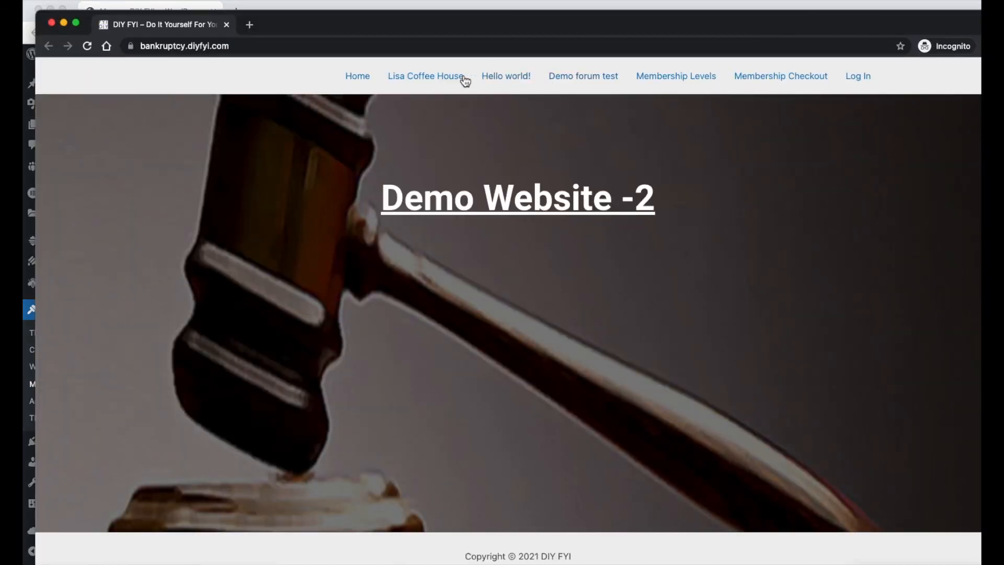
left_click(455, 78)
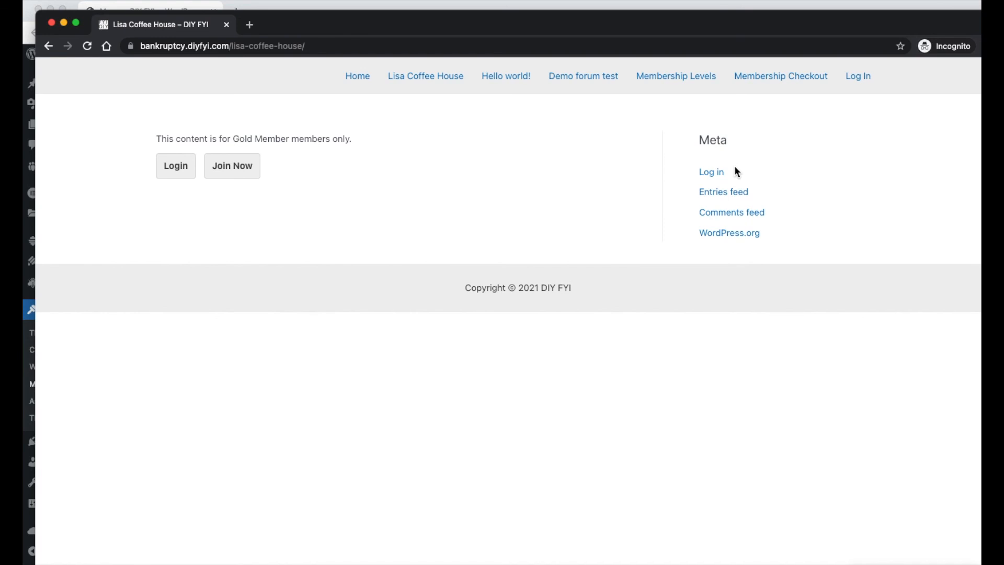
- Check the Membership Levels page, select the Gold Member level, then view the Log In page and return to Membership Checkout
left_click(701, 77)
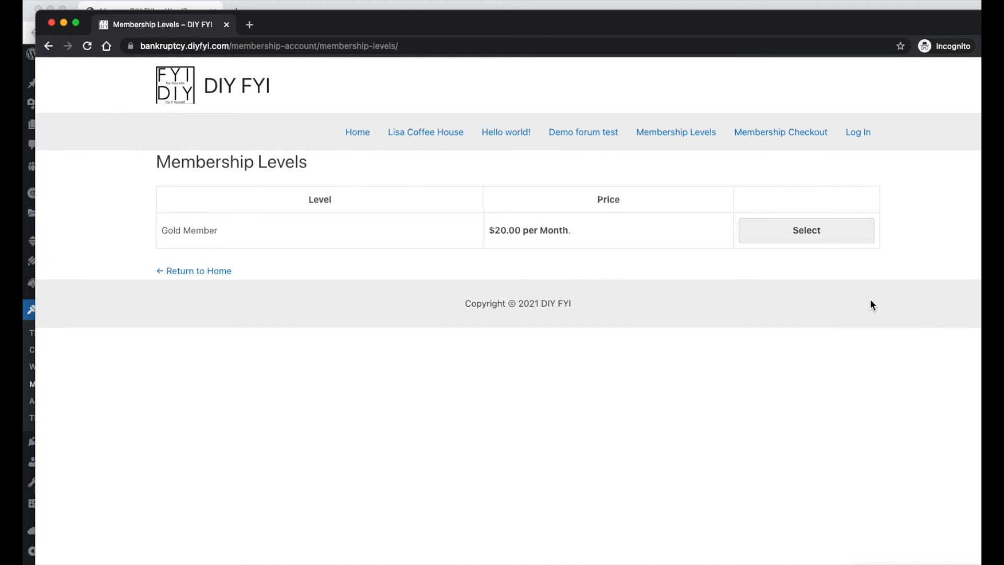
left_click(840, 237)
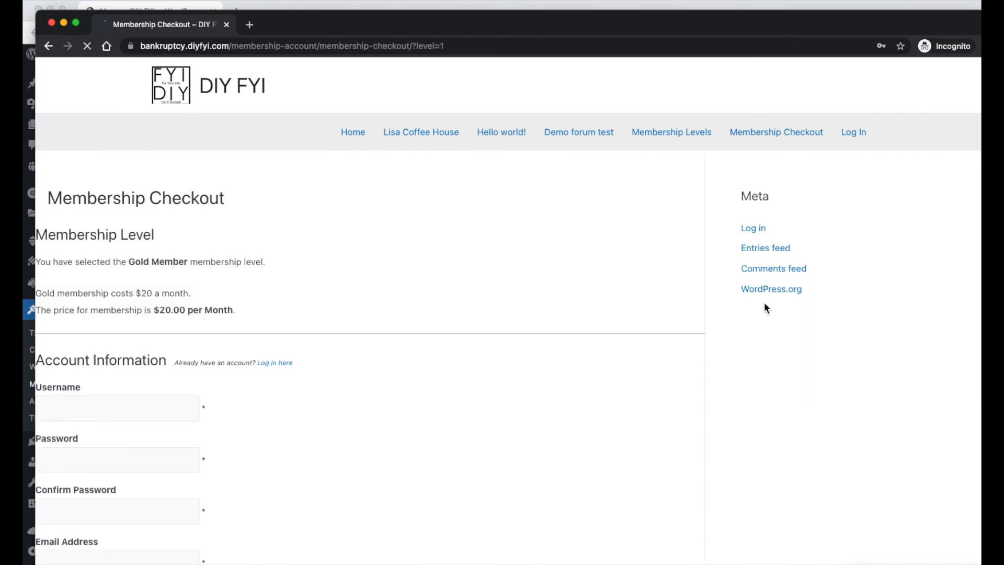
left_click(854, 133)
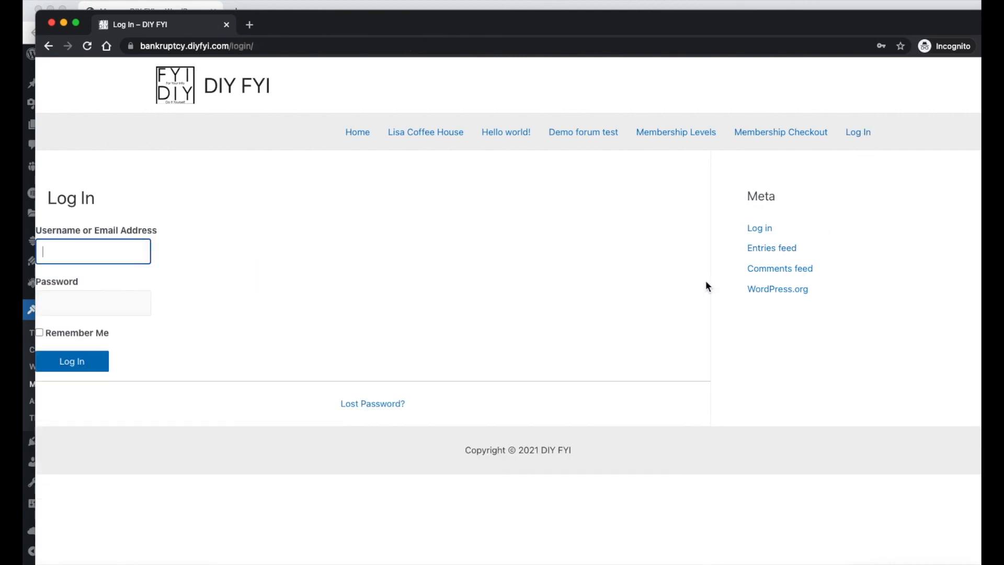
left_click(808, 141)
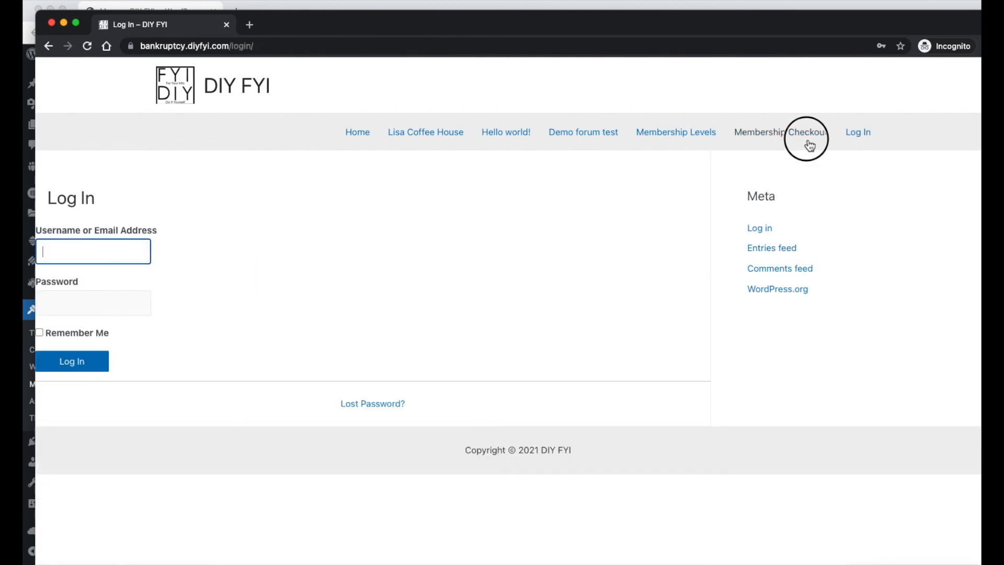